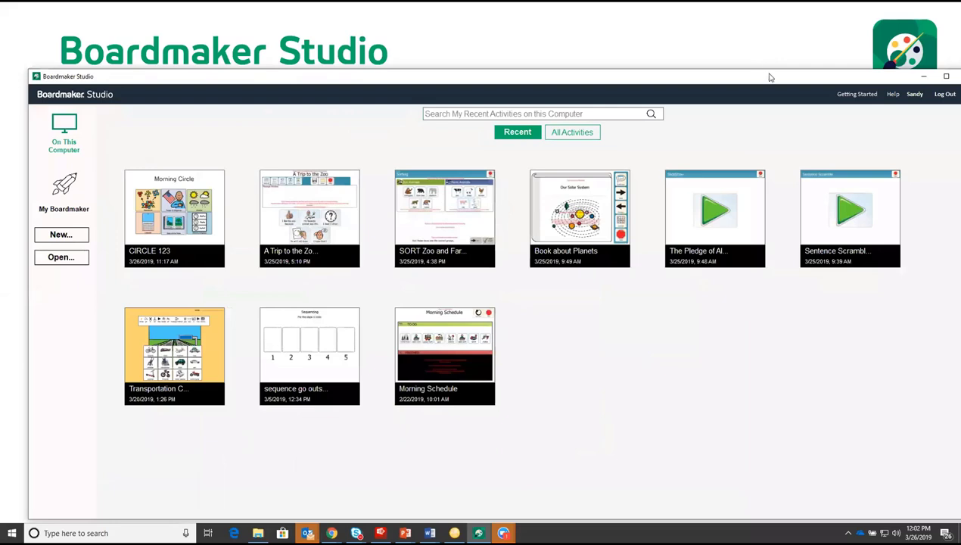
- Maximize the dashboard window and show all activities stored on this computer
drag(774, 75, 884, 32)
click(946, 33)
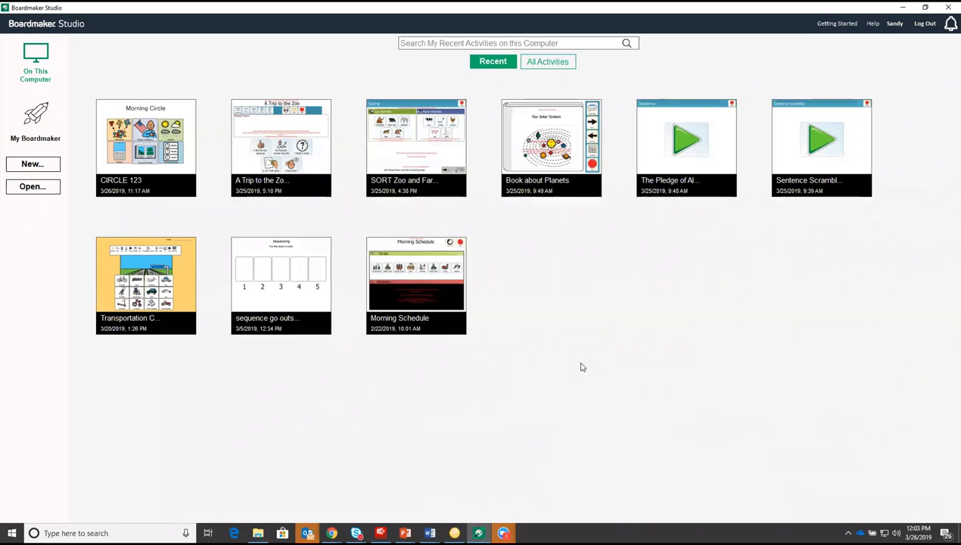
click(550, 65)
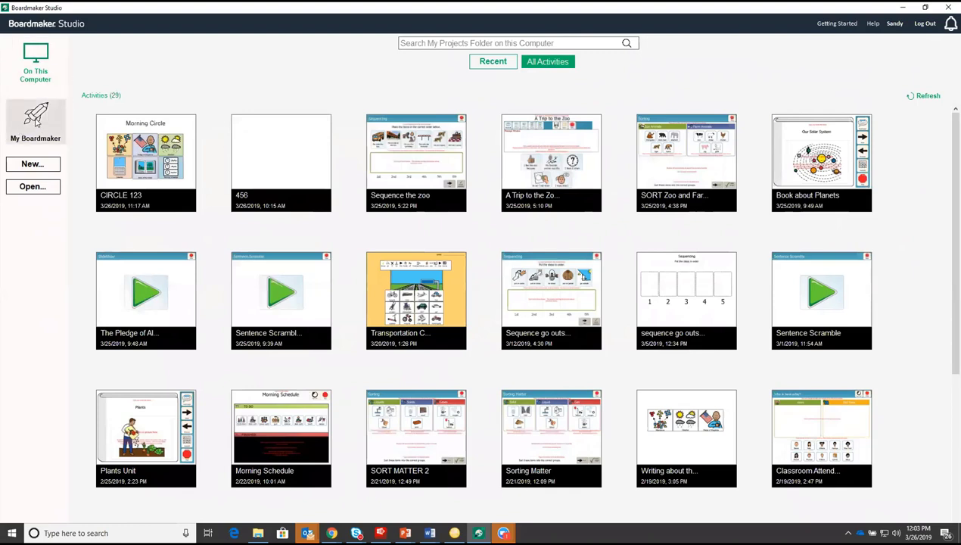
- Look through the recent and all online activities in My Boardmaker, checking the Online and Synced items
click(35, 121)
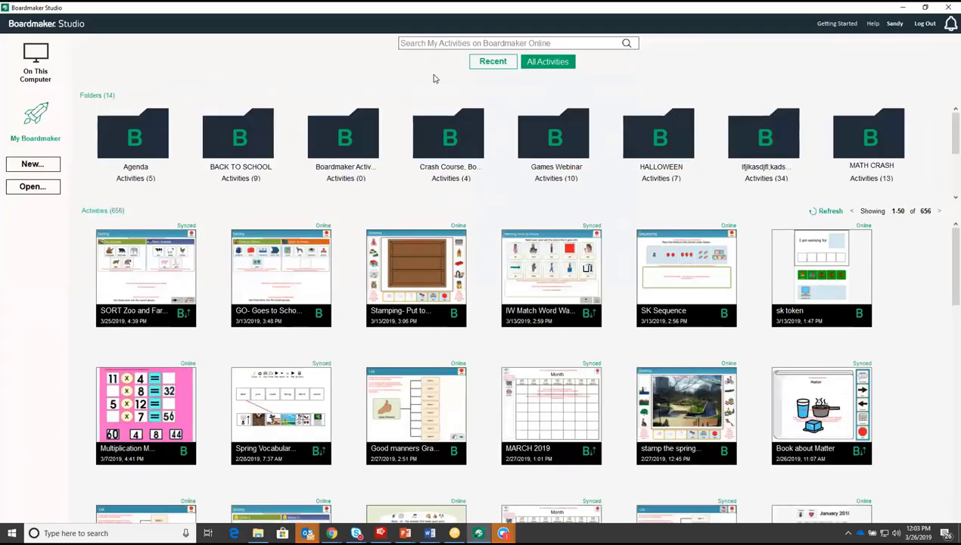
click(488, 62)
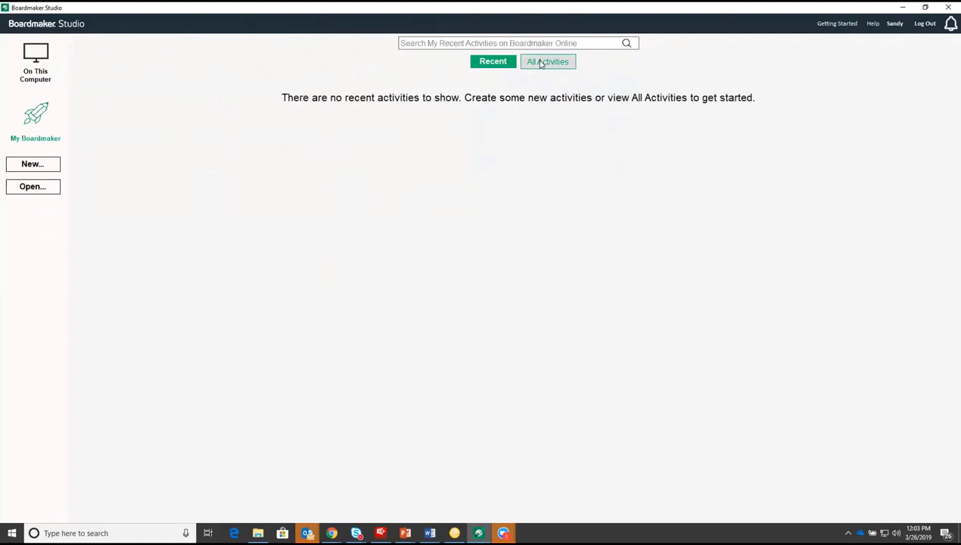
click(541, 63)
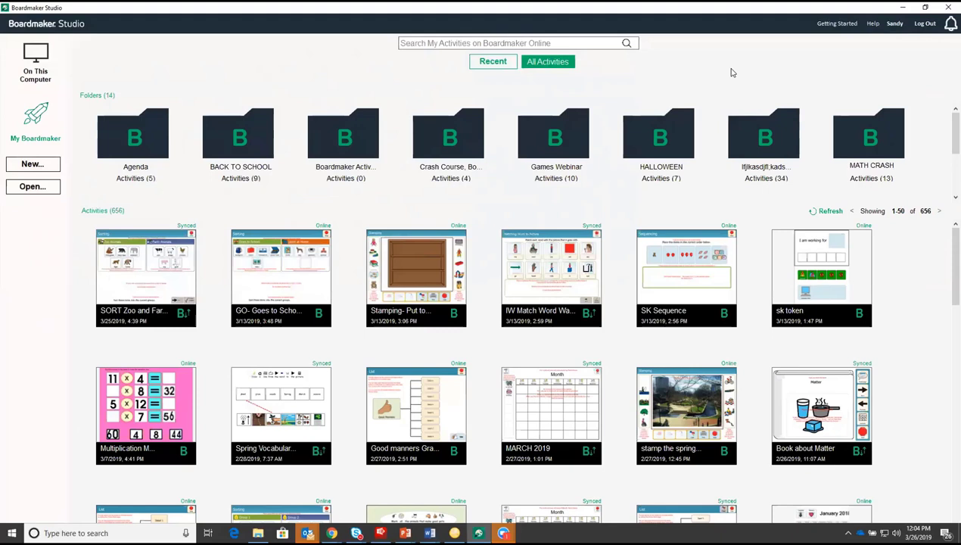
mouse_move(272, 280)
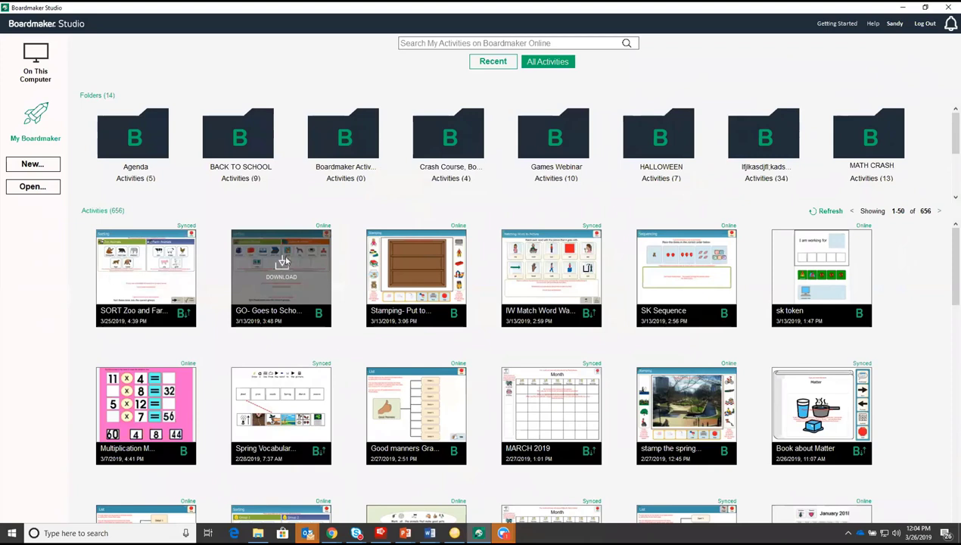
mouse_move(182, 234)
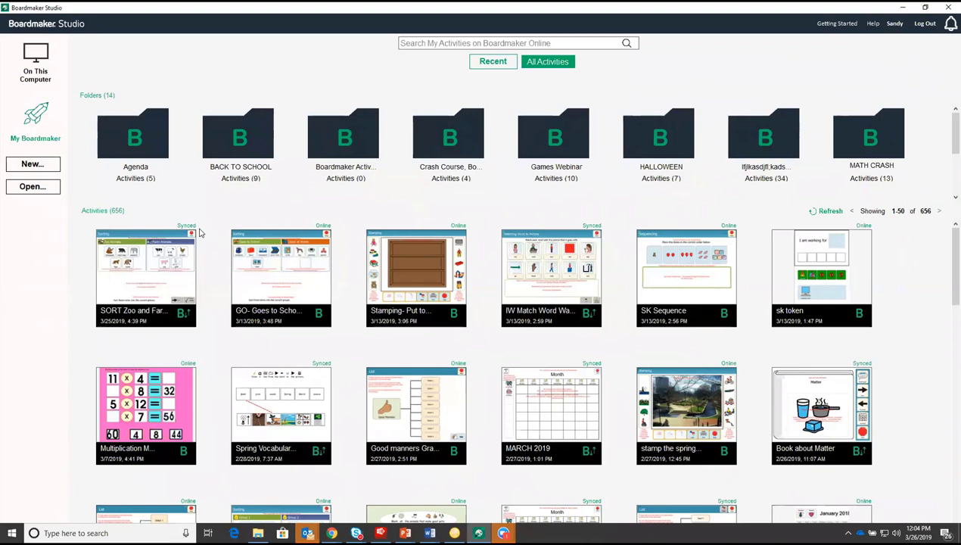
- Play the CIRCLE 123 activity stored on this computer and open its Attendance page
click(35, 56)
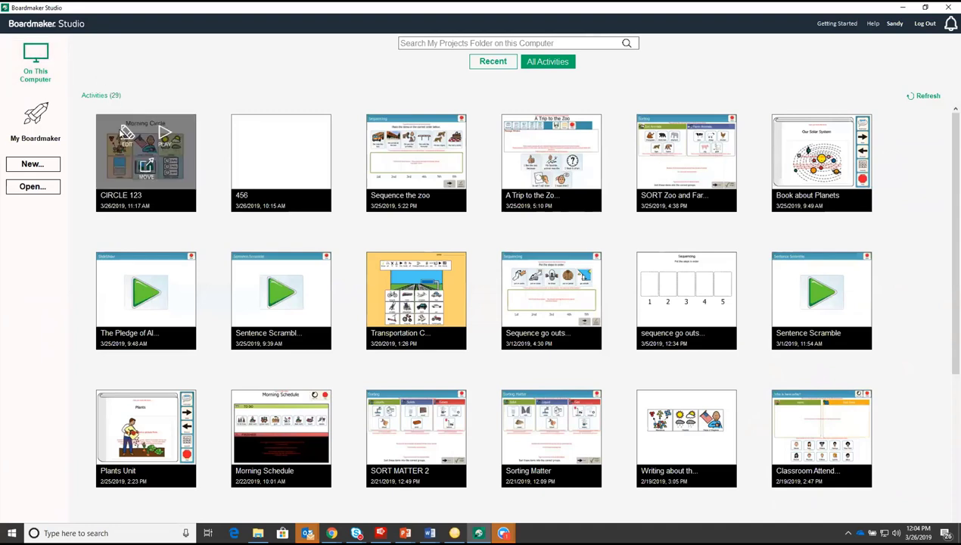
mouse_move(180, 126)
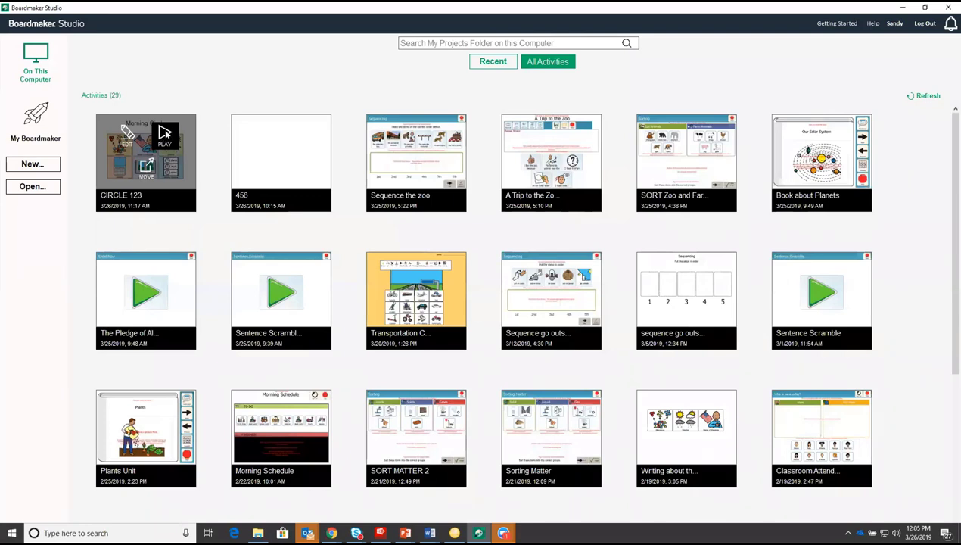
click(165, 135)
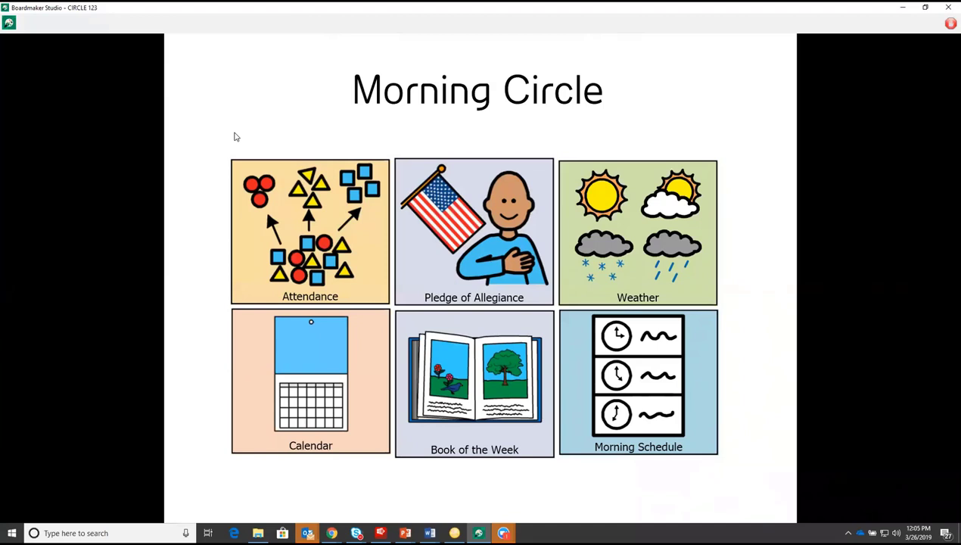
click(319, 238)
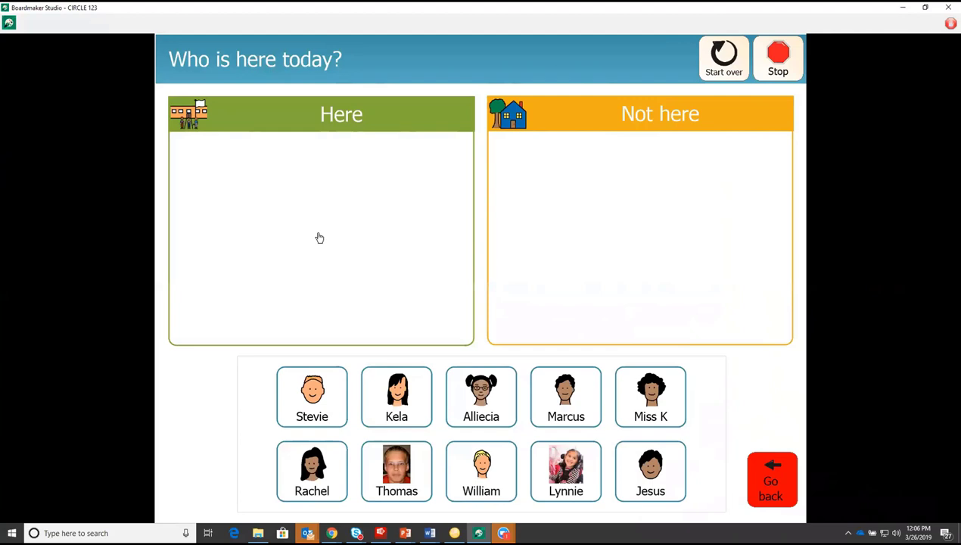
- Sort all upper-row people except the fourth, plus the second lower-row person, into Here, and go back to the Morning Circle page
drag(649, 395, 363, 224)
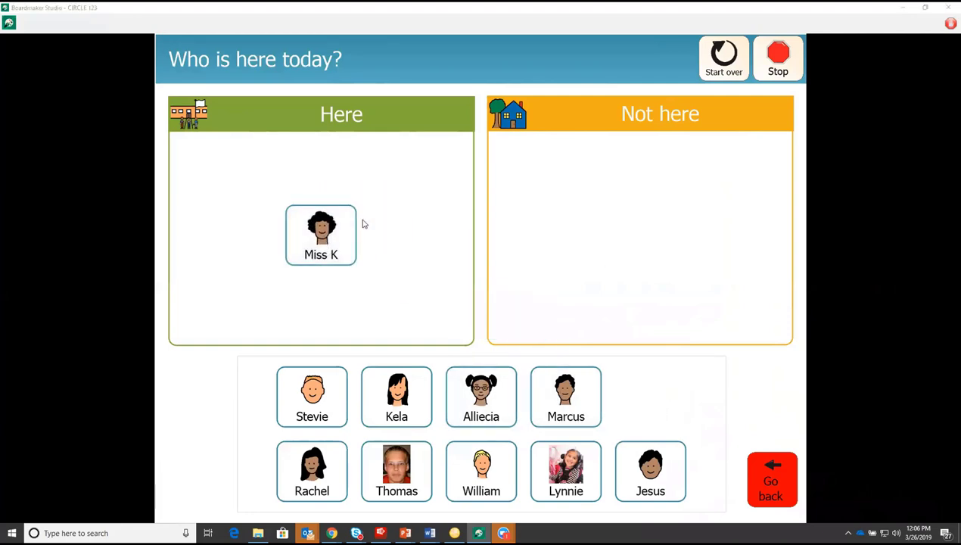
drag(403, 412, 409, 270)
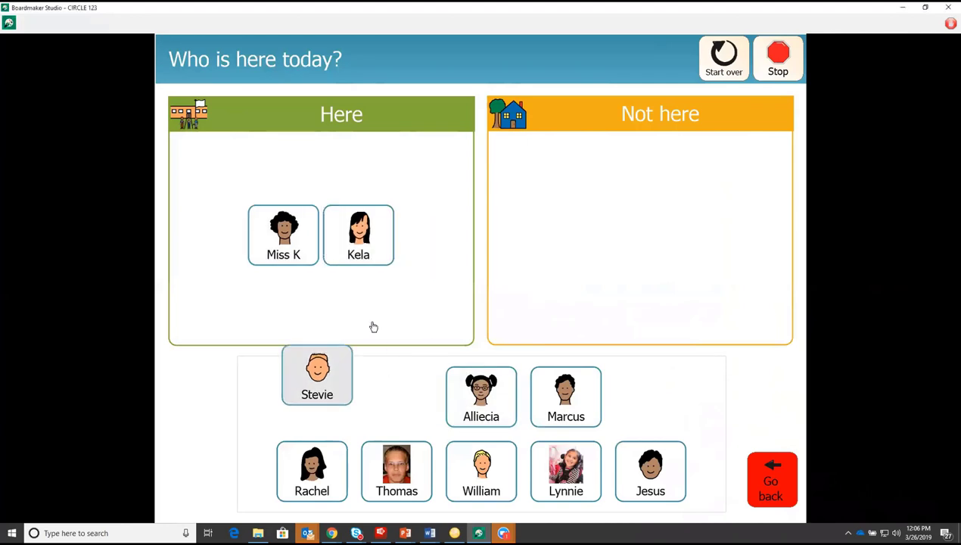
drag(346, 367, 410, 268)
drag(515, 403, 420, 306)
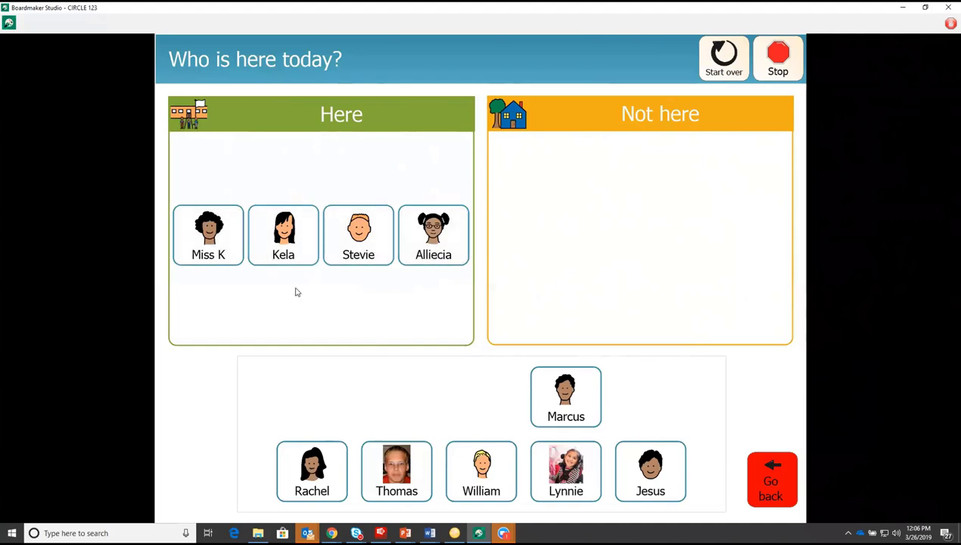
drag(398, 468, 373, 282)
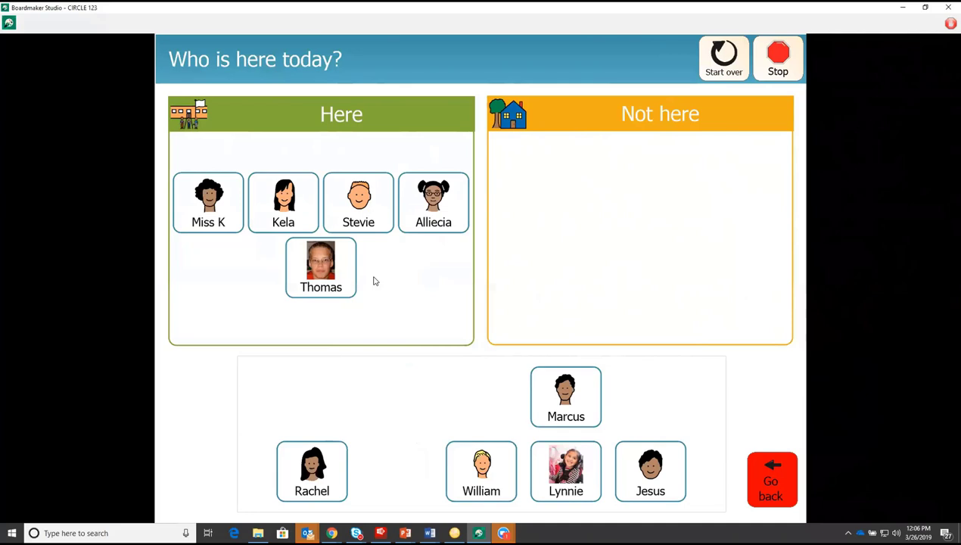
click(772, 490)
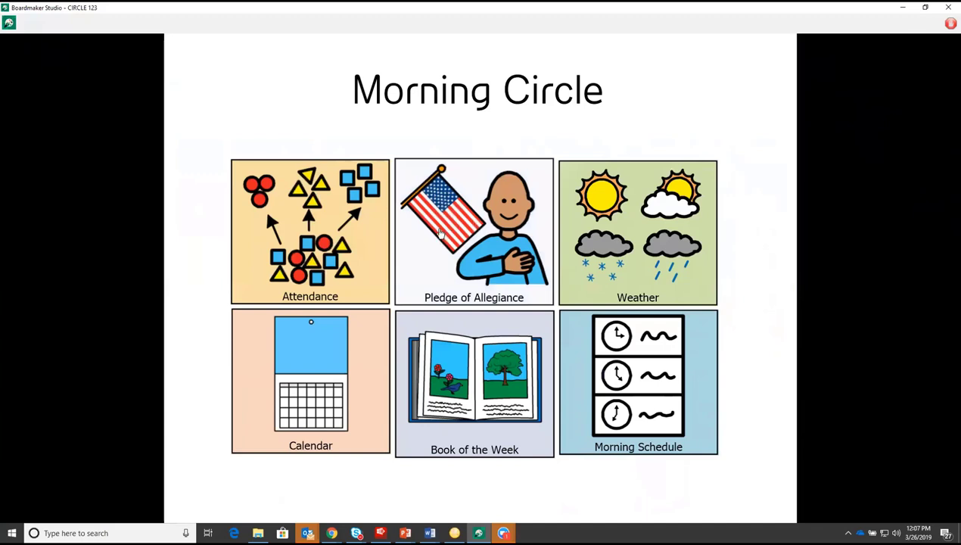
- Play the Pledge of Allegiance slideshow up to its third slide, then stop it and return to the Morning Circle page
click(470, 242)
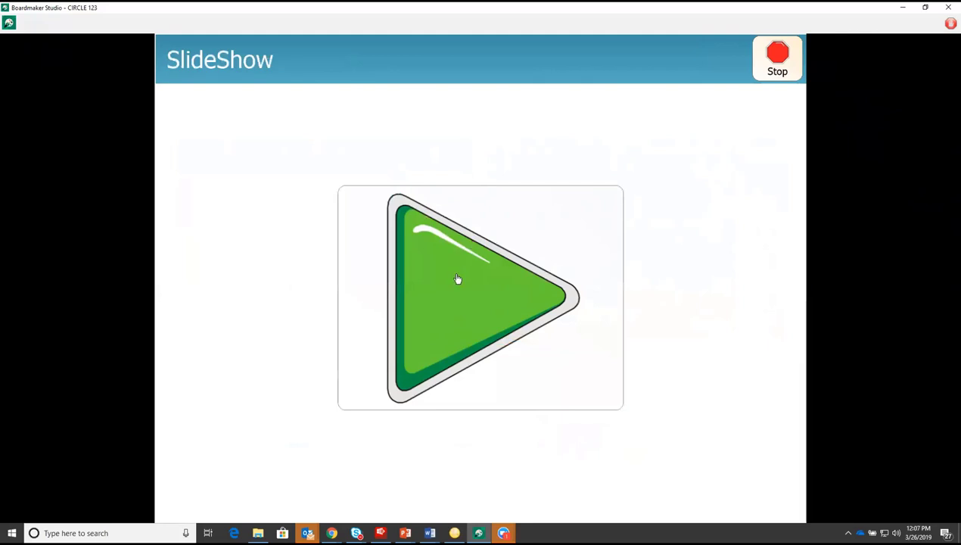
click(458, 279)
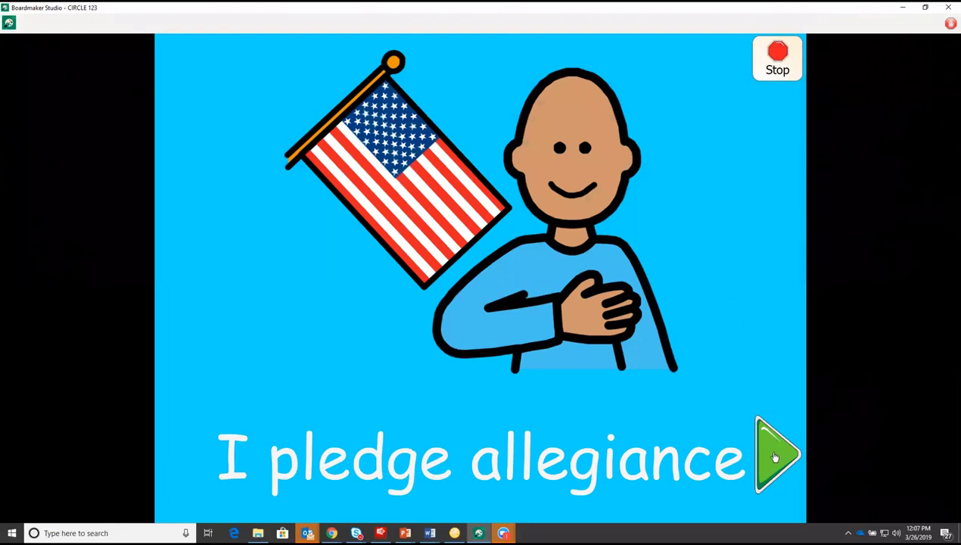
click(773, 457)
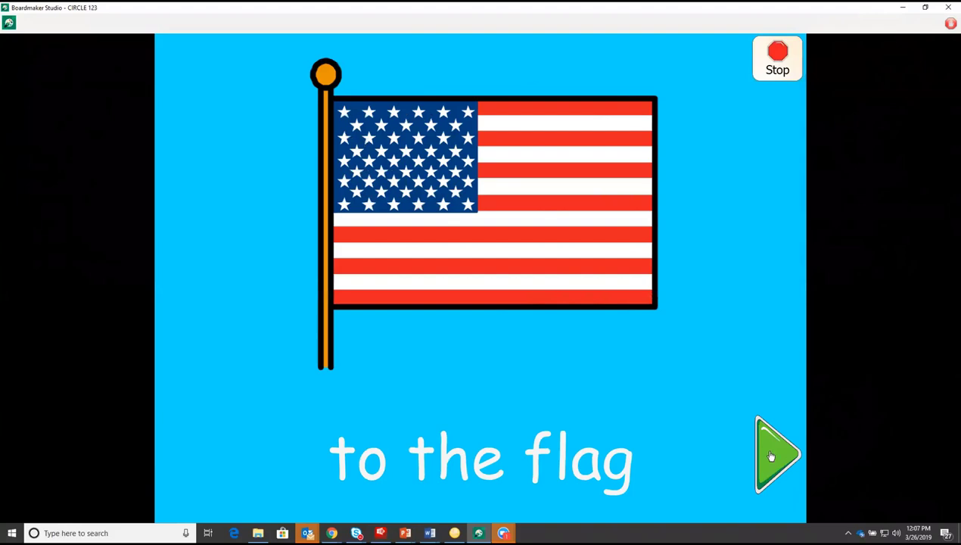
click(771, 456)
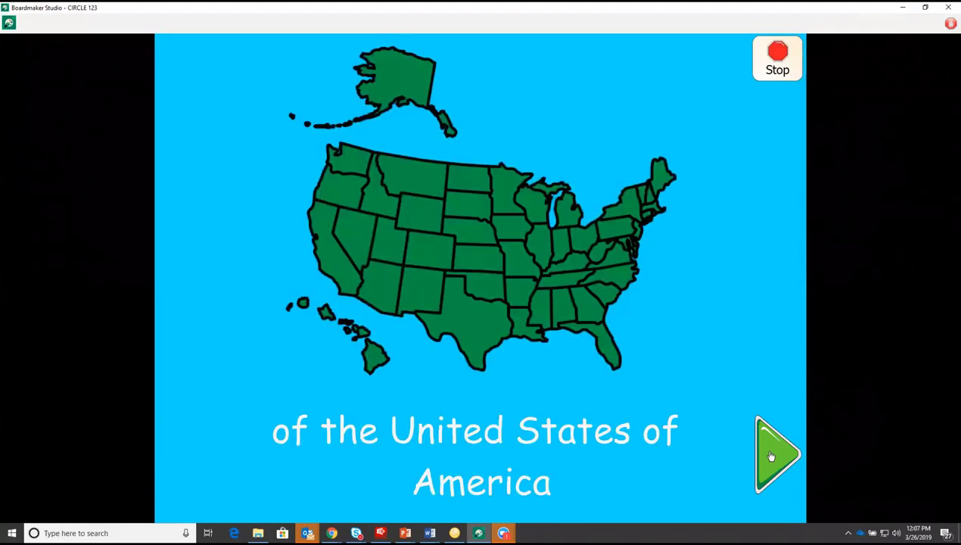
click(778, 56)
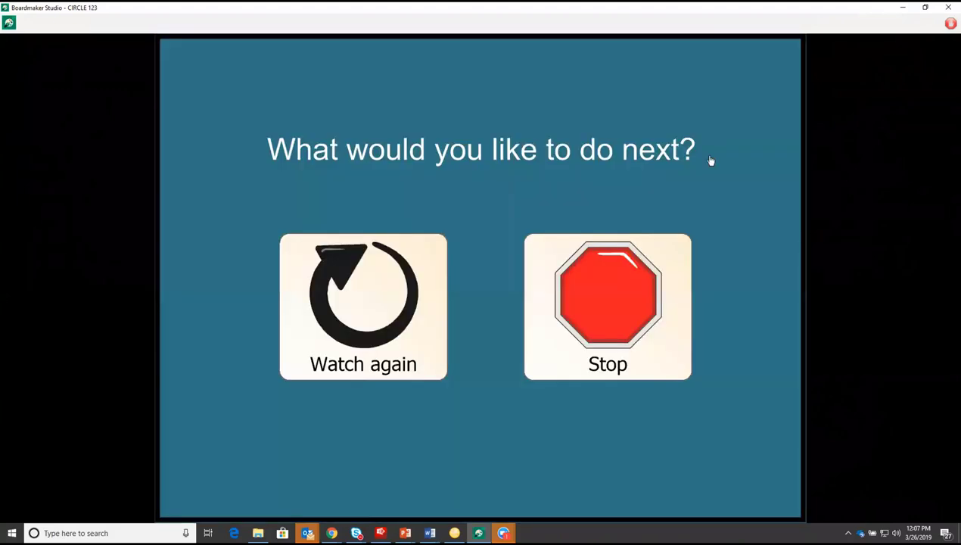
click(607, 293)
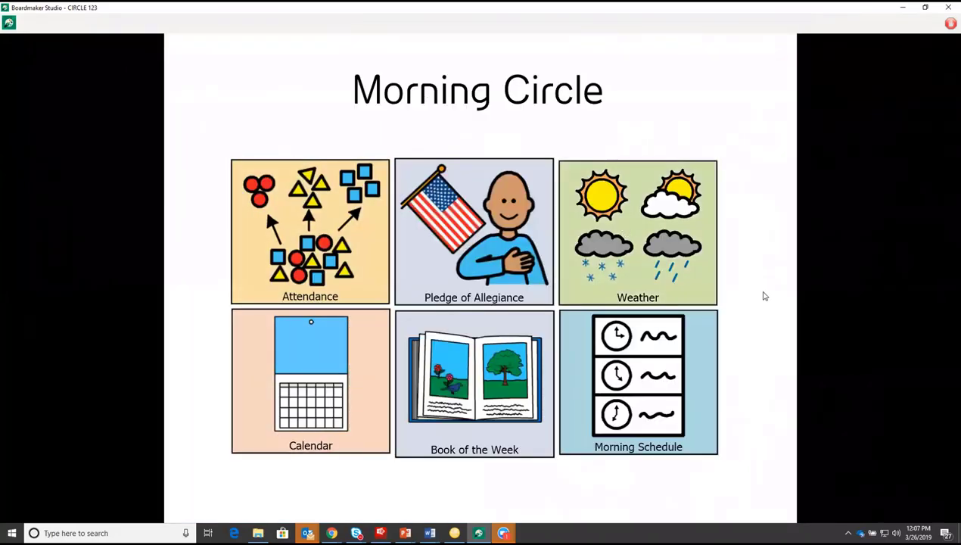
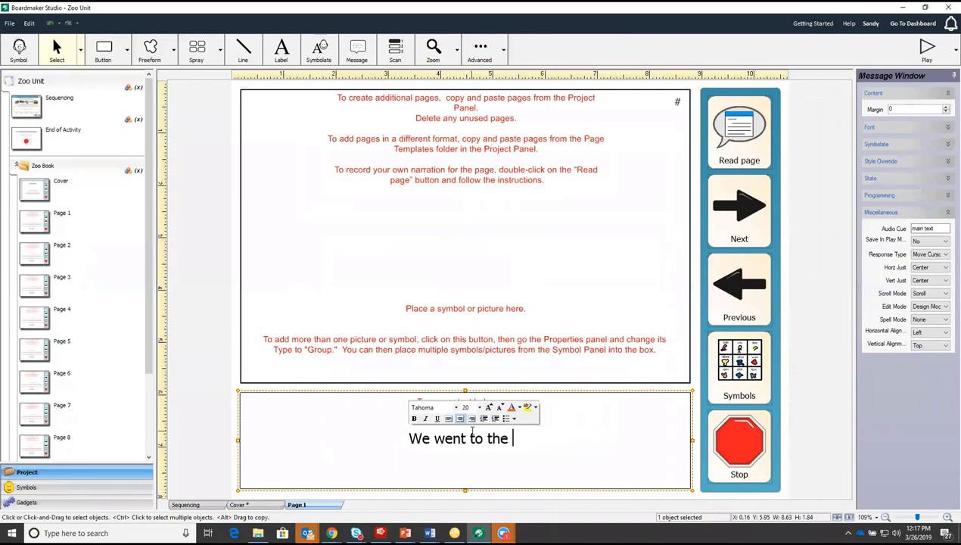
- Finish Page 1's text as "We went to the zoo." and search for "zoo" symbols for the large picture box
key(BackSpace)
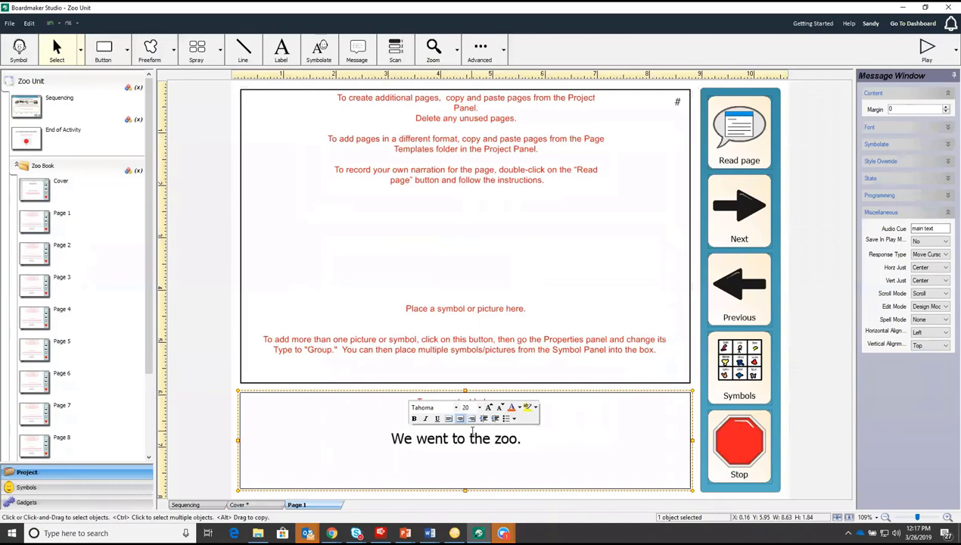
click(581, 232)
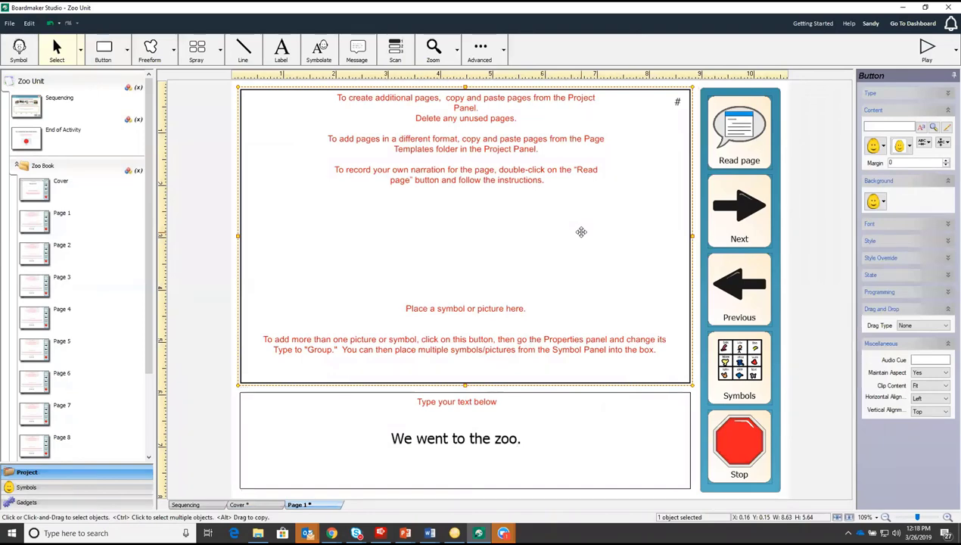
text(zoo)
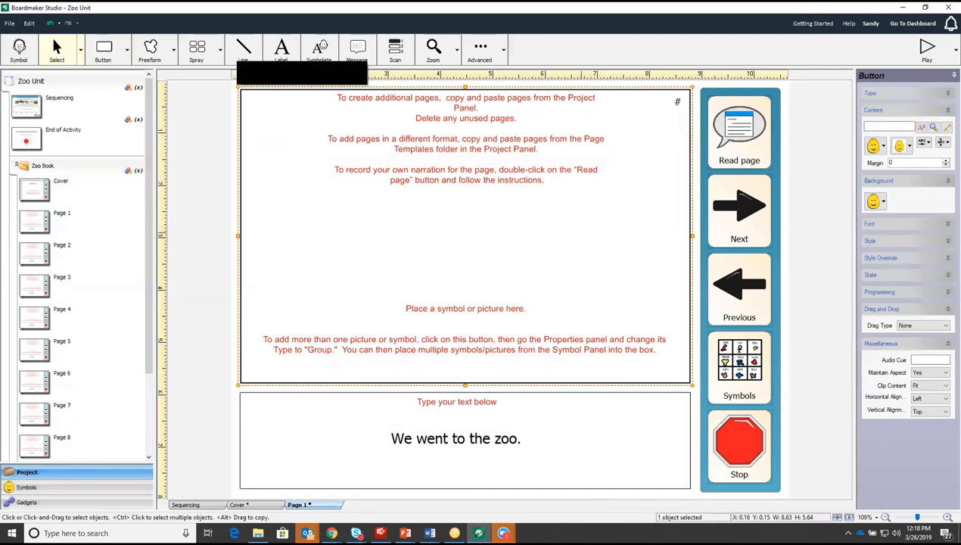
key(Escape)
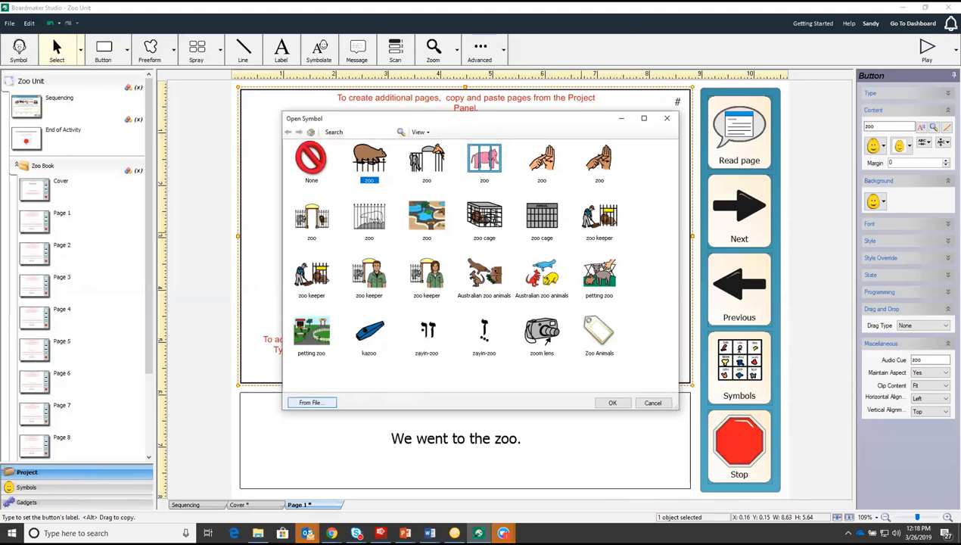
- Fill Page 1's picture box with the image file MG_1398-Dallas-Zoo-Entry from the Saved Pictures folder
click(311, 403)
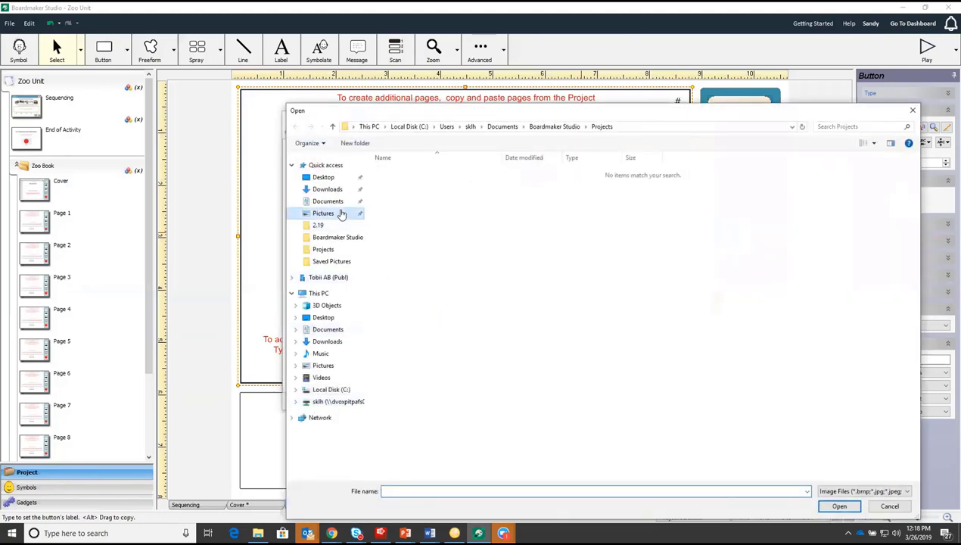
click(341, 214)
double_click(563, 189)
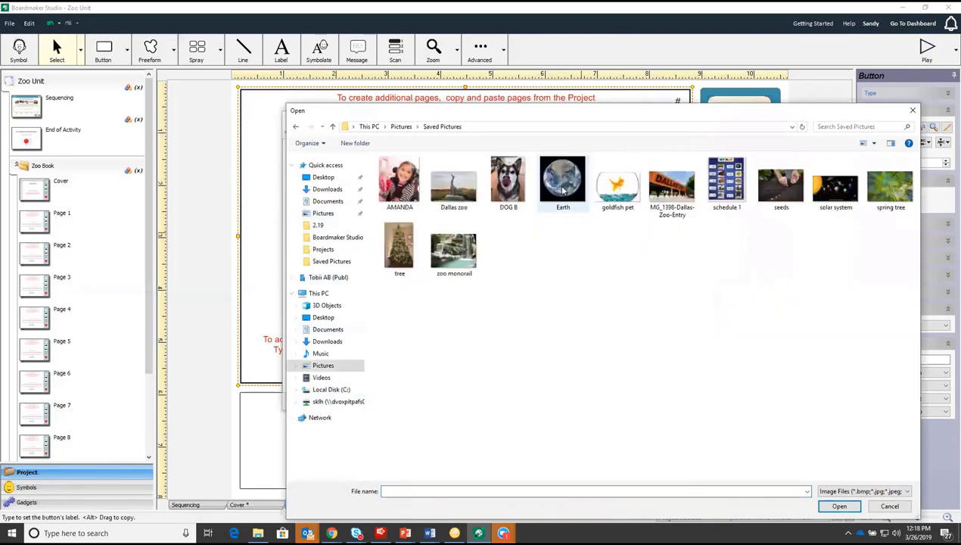
click(663, 191)
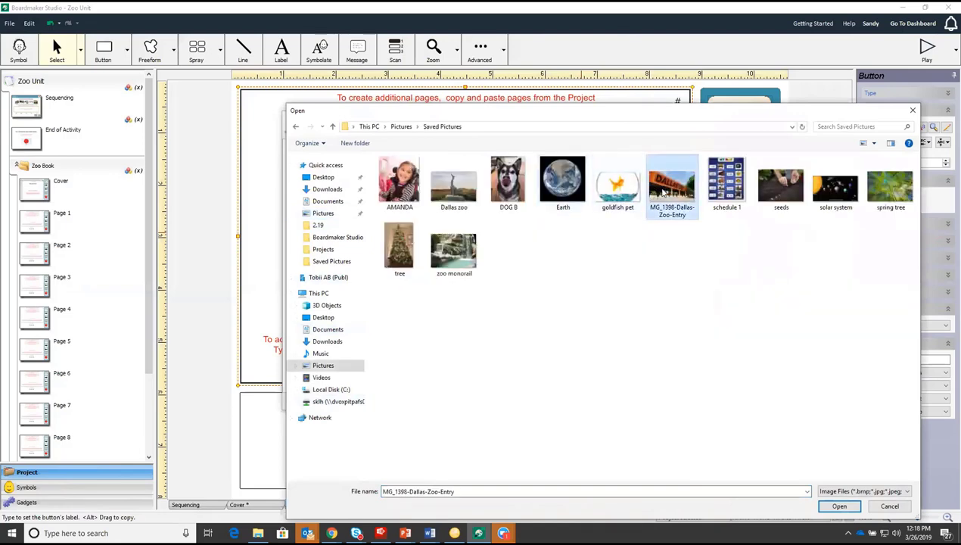
double_click(664, 191)
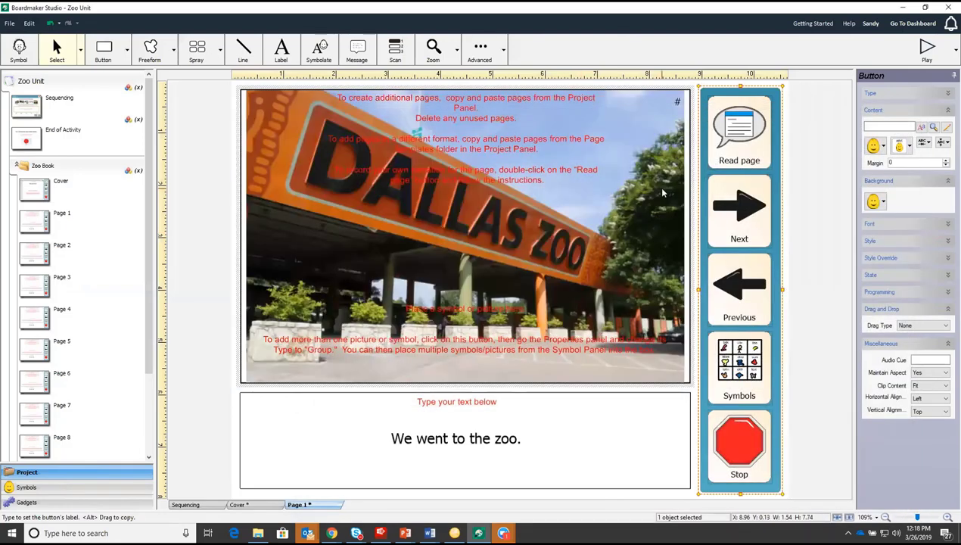
- Set Symbolate Mode to On for the "We went to the zoo." message window
click(596, 445)
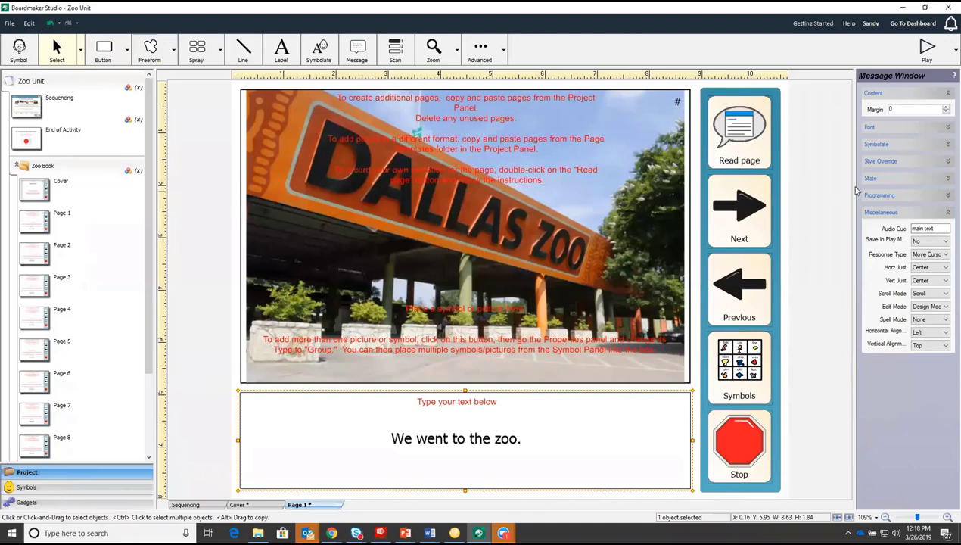
click(947, 145)
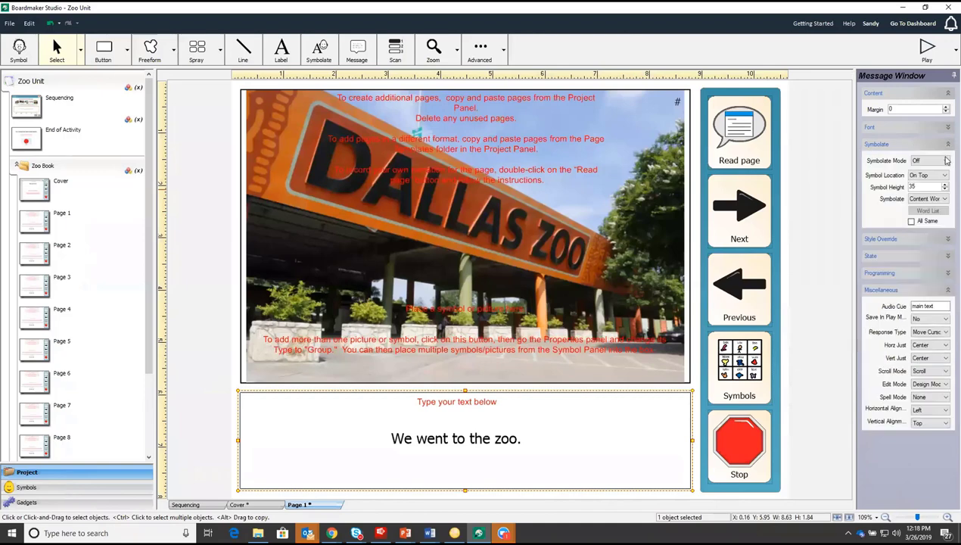
click(944, 161)
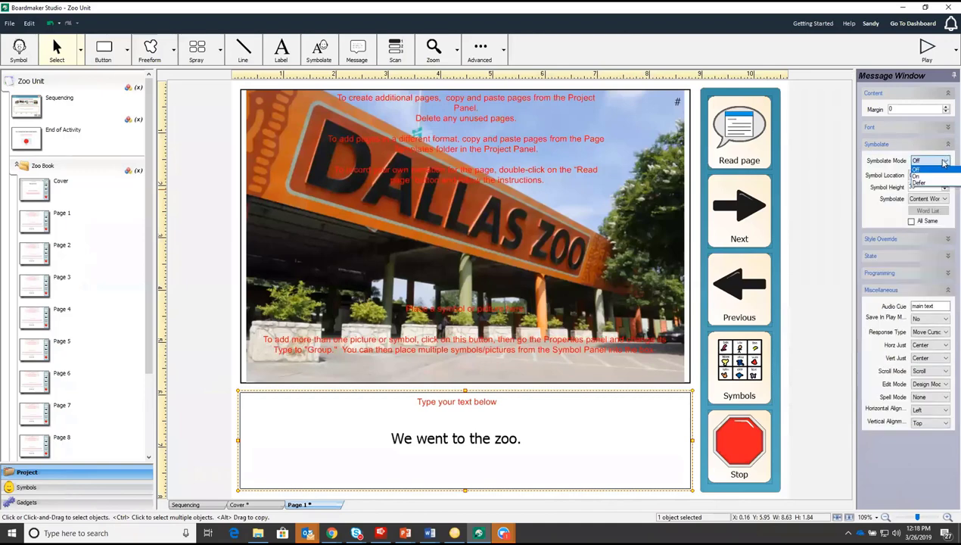
click(920, 175)
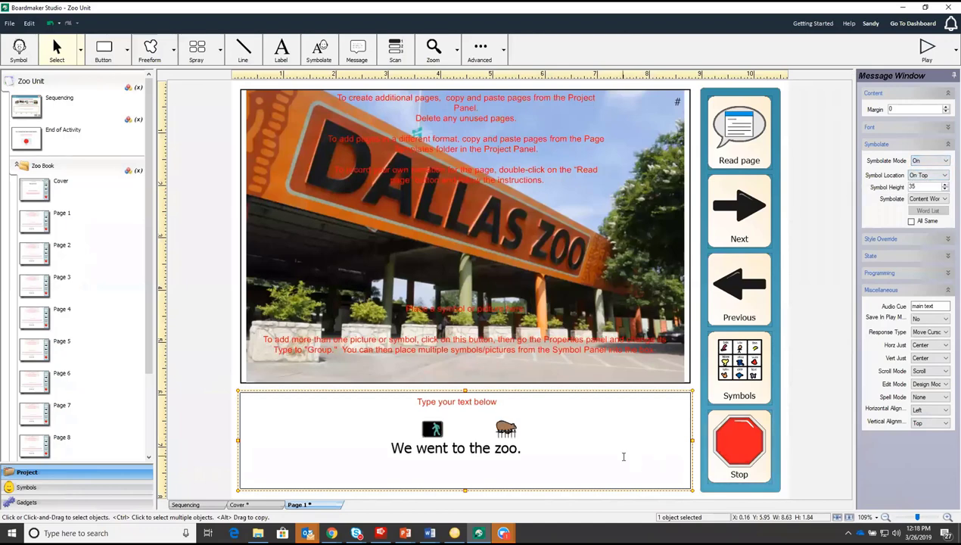
- Save all pages of the Zoo Unit project and collapse the Zoo Book activity in the project list
click(11, 23)
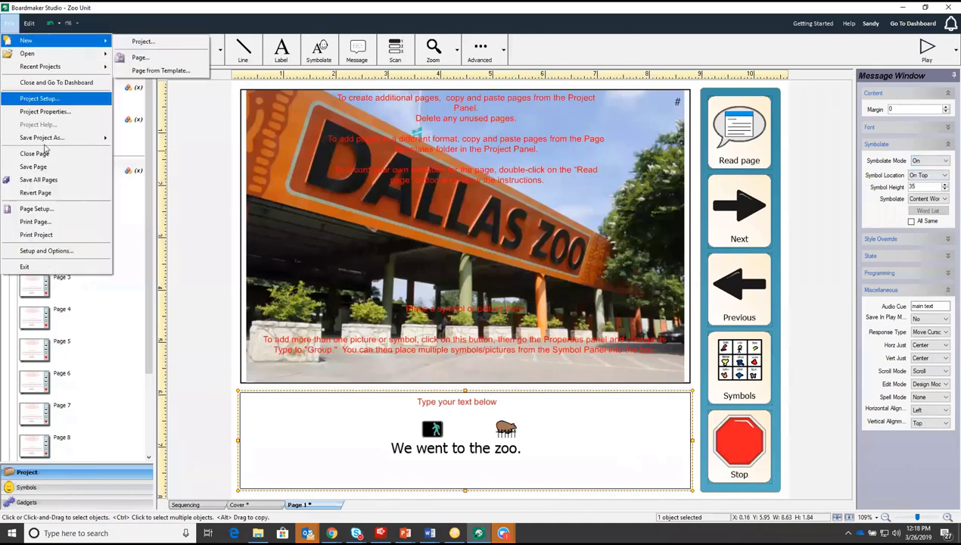
click(62, 189)
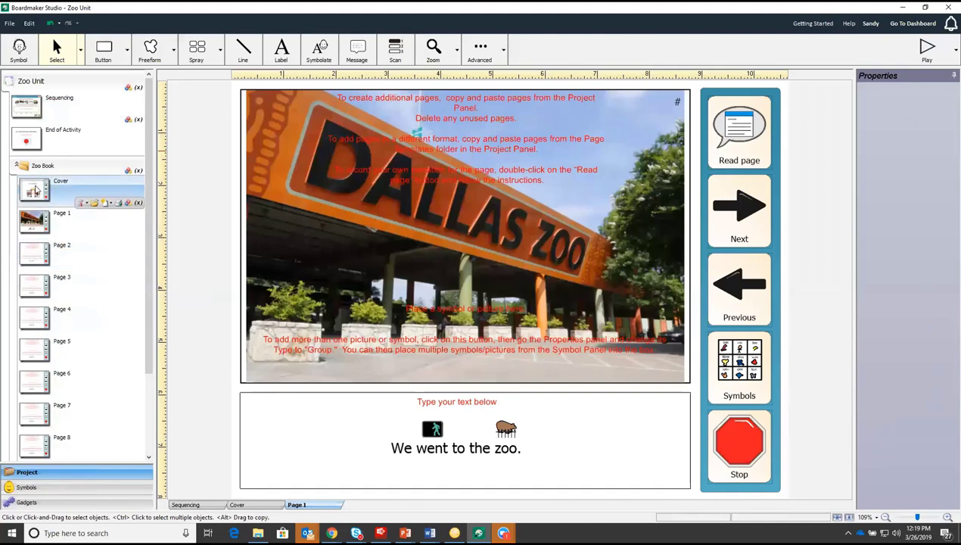
click(34, 169)
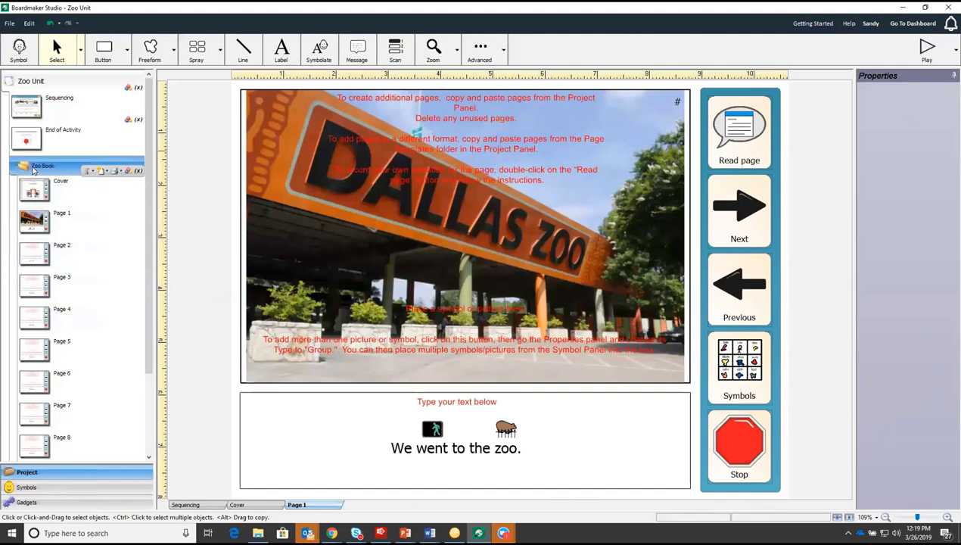
double_click(34, 170)
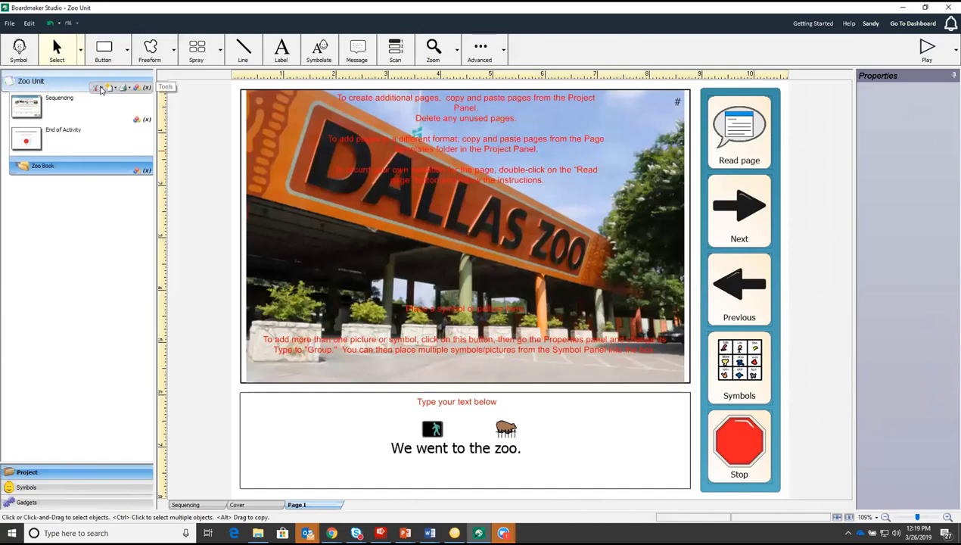
- Import the whole "A Trip to the Zoo writing" project into the Zoo Unit project
click(101, 90)
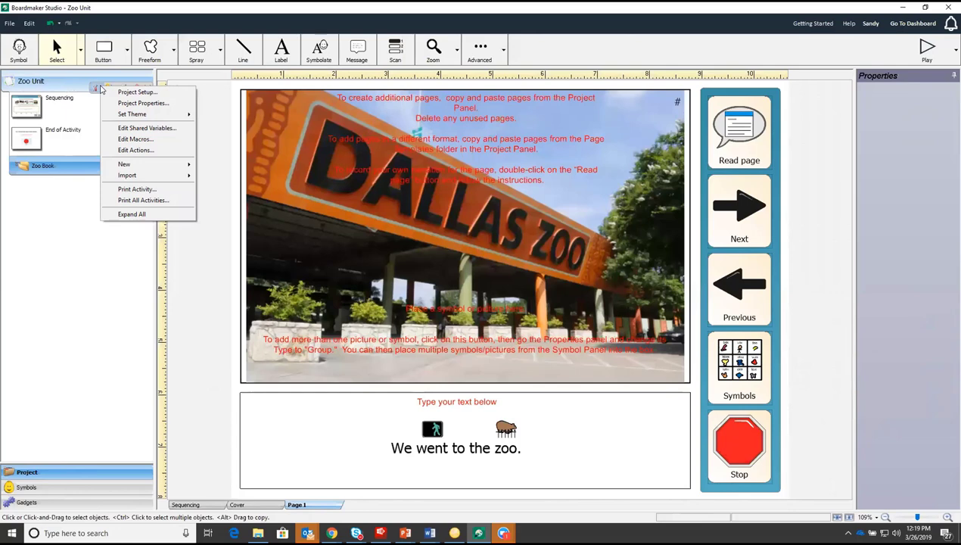
mouse_move(130, 176)
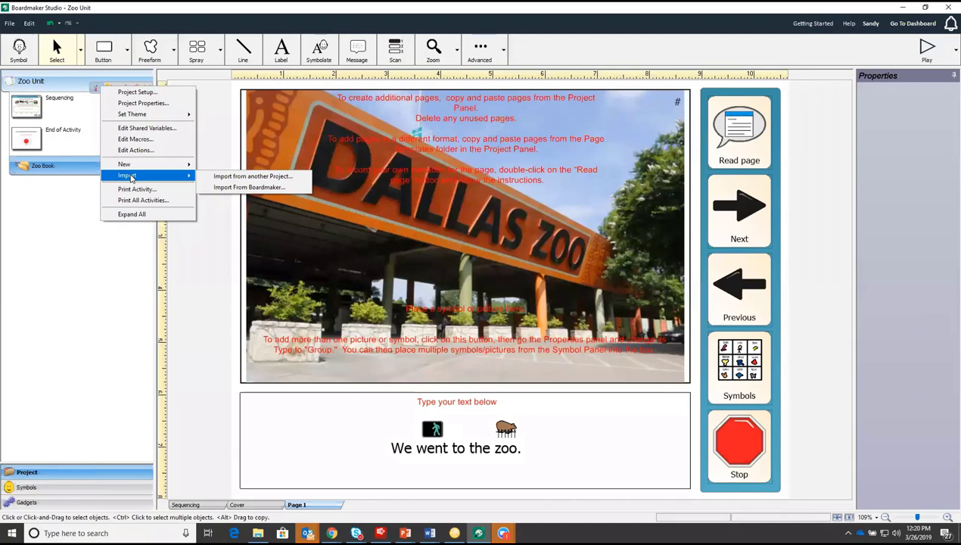
click(258, 177)
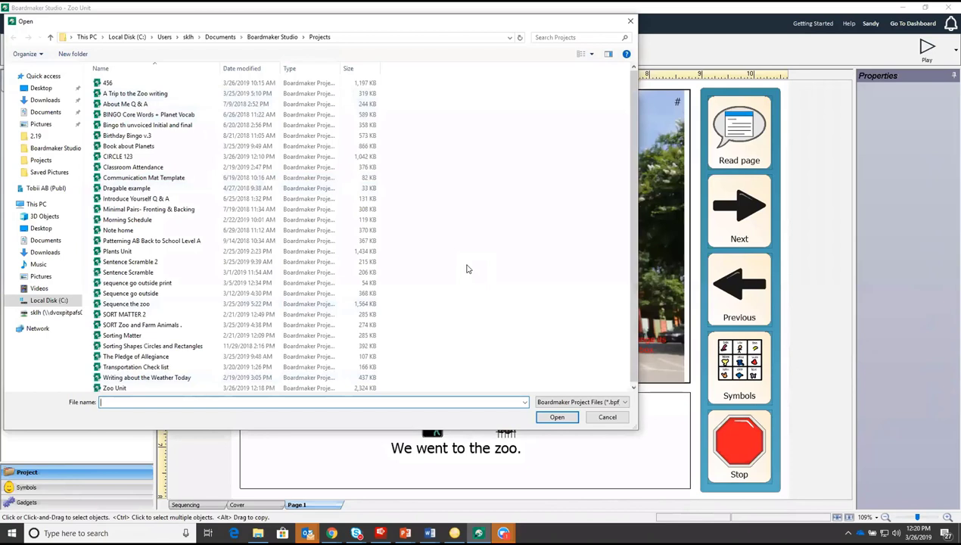
click(144, 96)
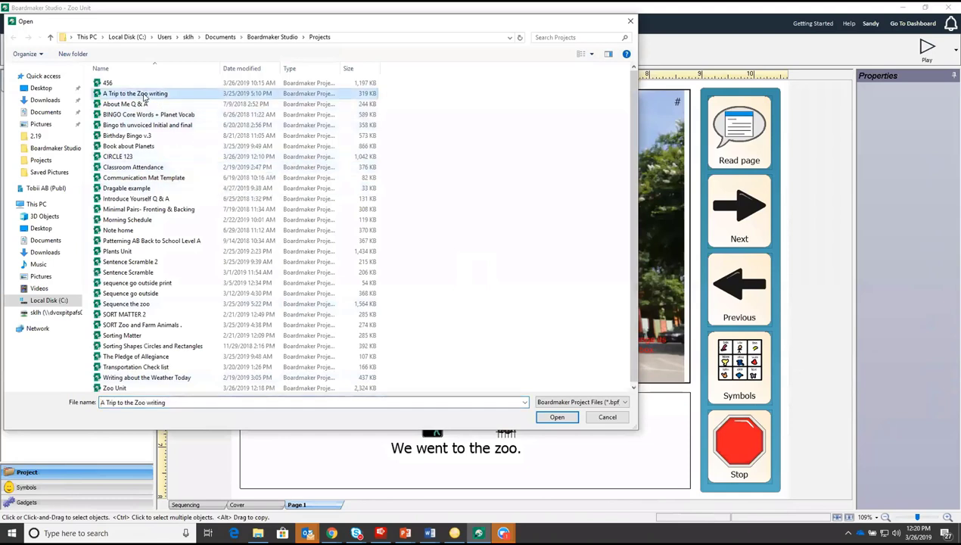
click(561, 420)
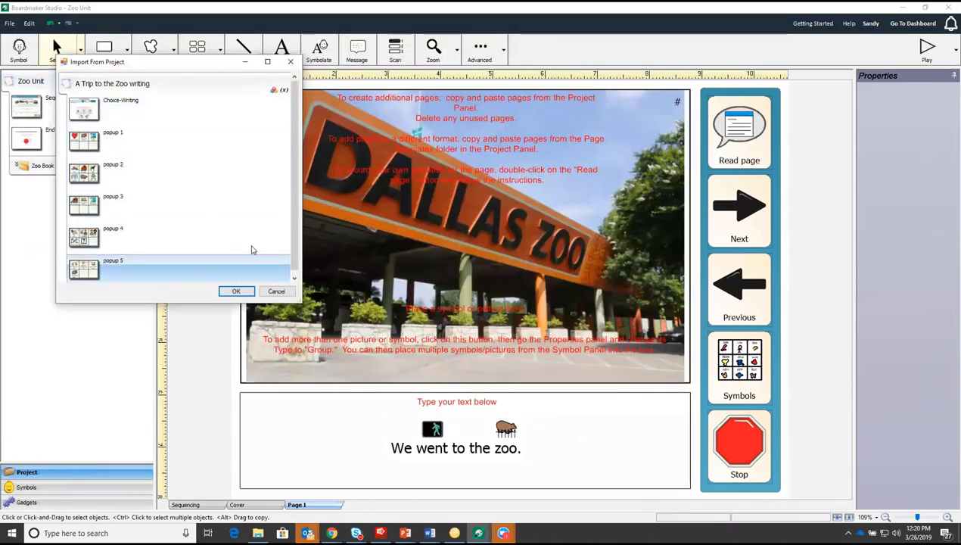
click(237, 291)
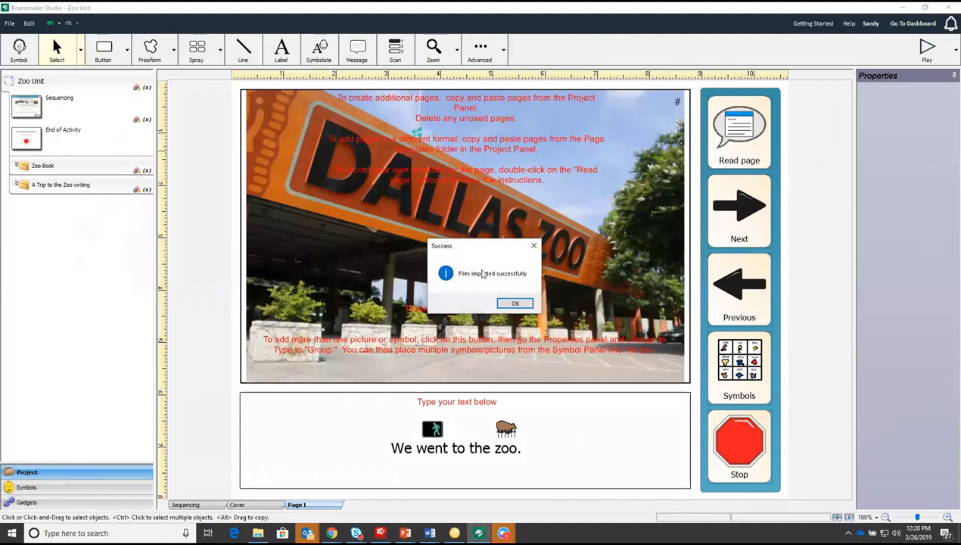
click(517, 305)
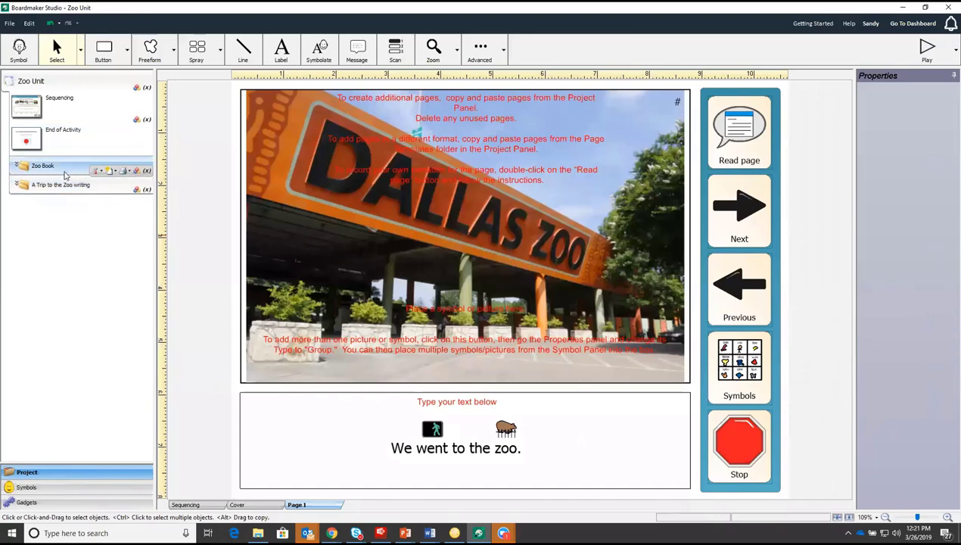
- Expand the Zoo Book activity and show the options for adding a new item at Page 1
double_click(66, 172)
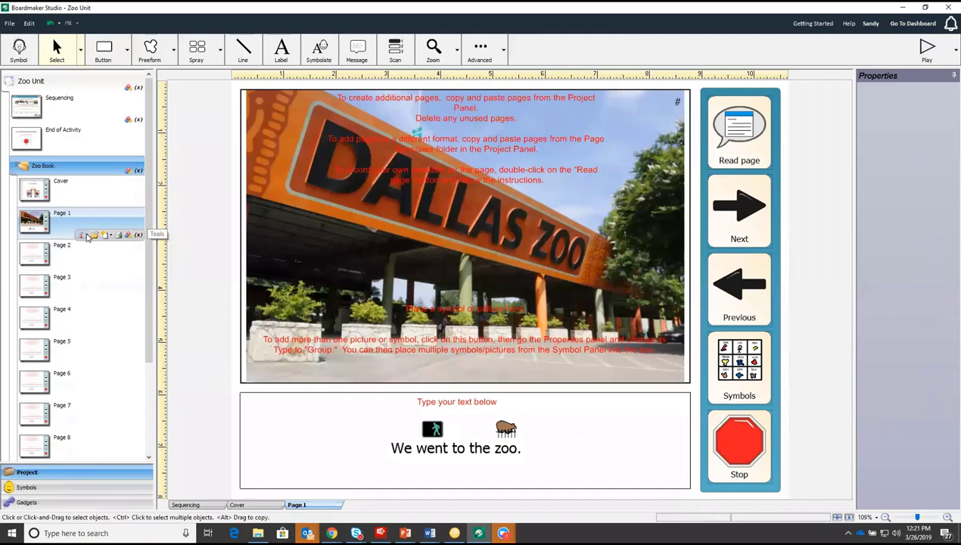
right_click(88, 237)
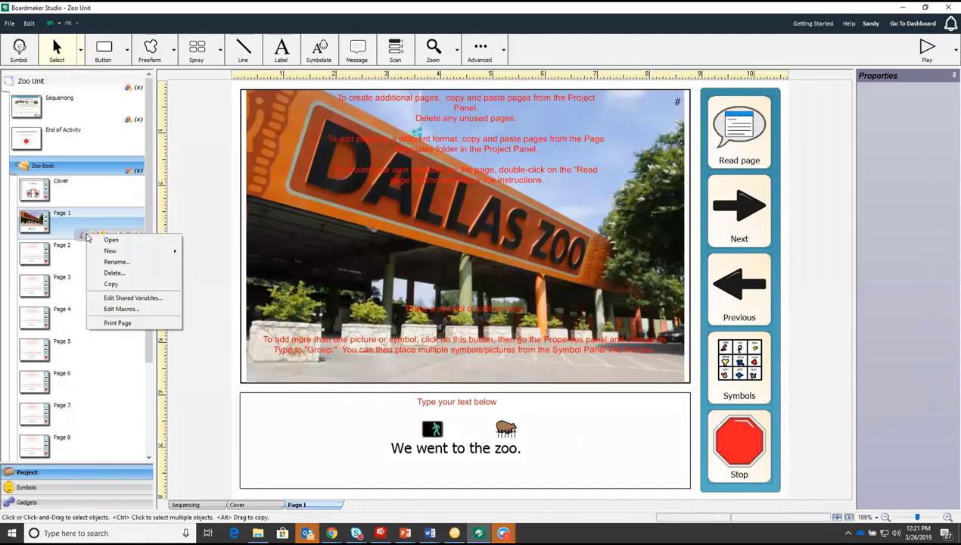
click(83, 237)
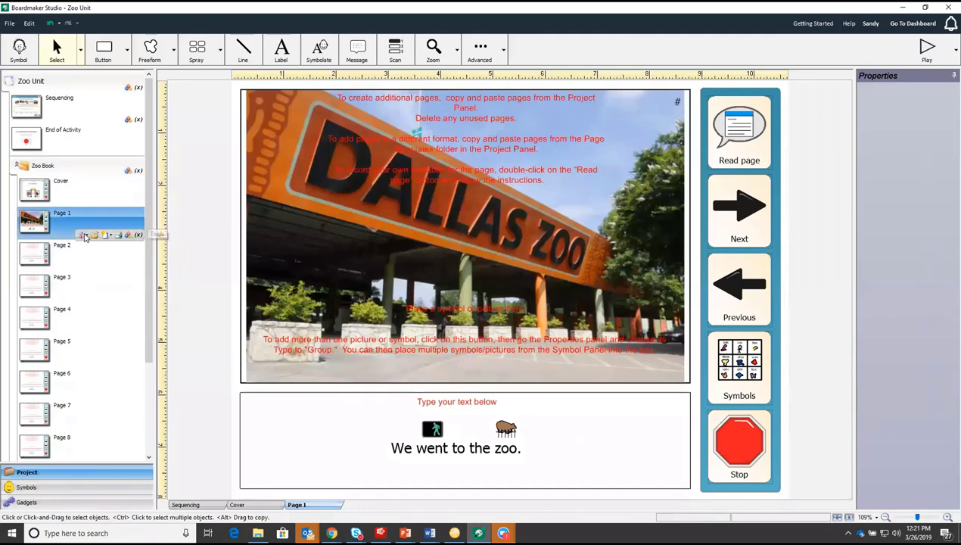
right_click(86, 239)
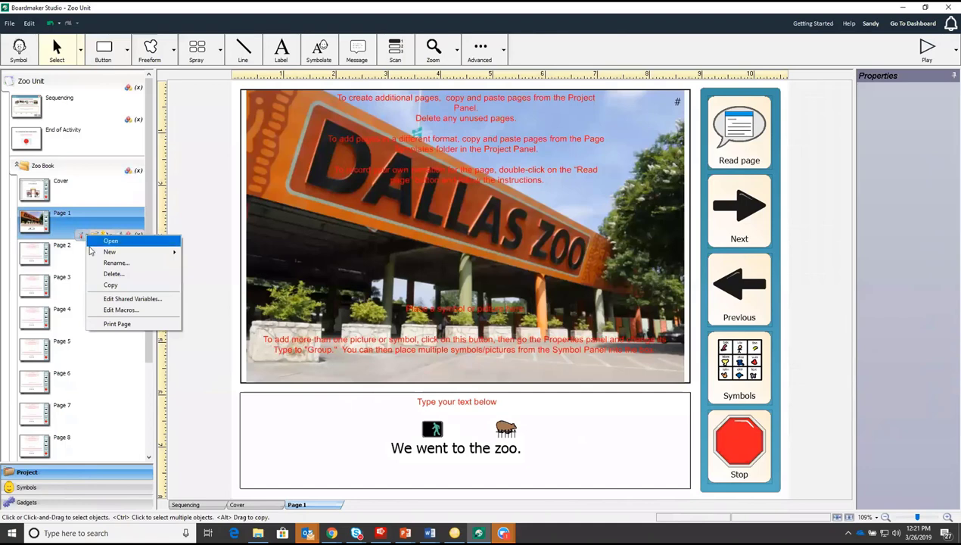
mouse_move(103, 255)
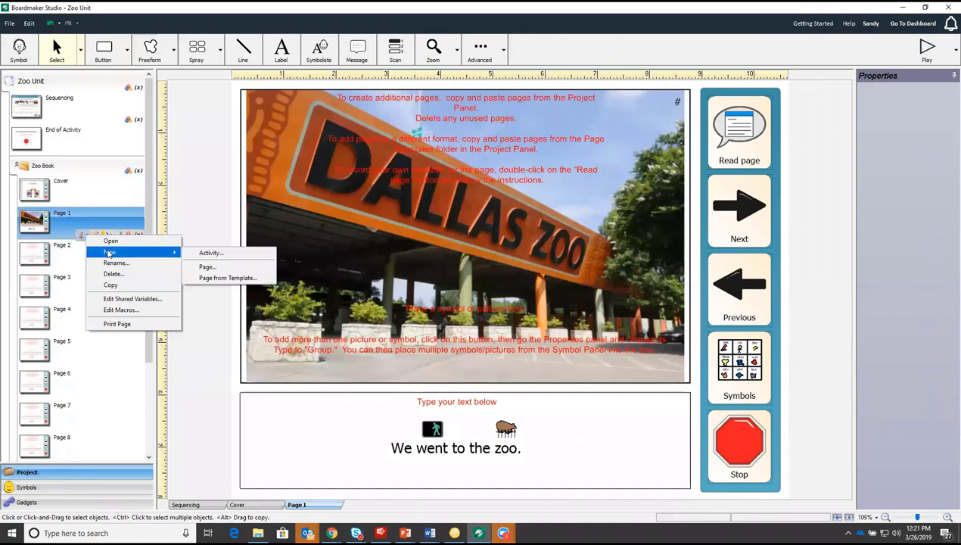
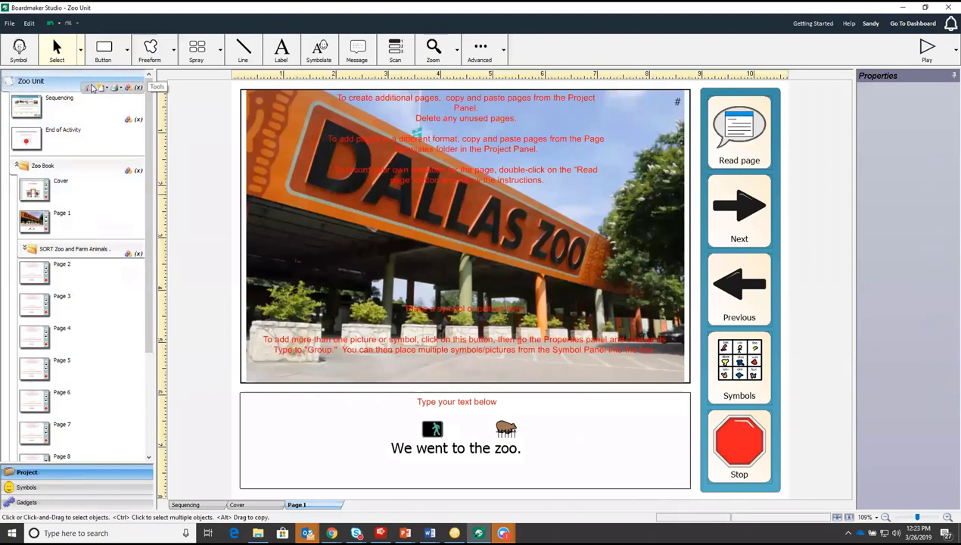
- Add a blank page to the top level of the Zoo Unit project and rename it "Index"
click(91, 88)
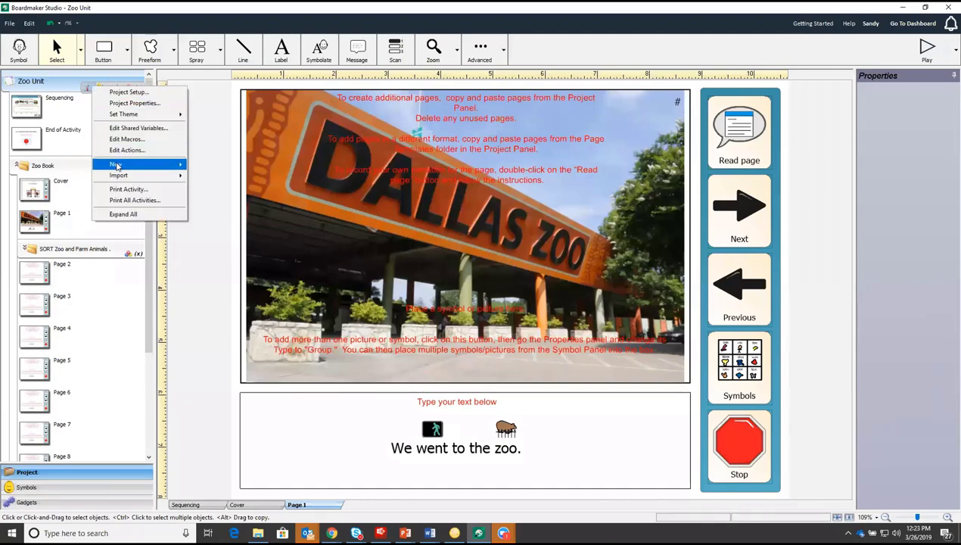
mouse_move(116, 165)
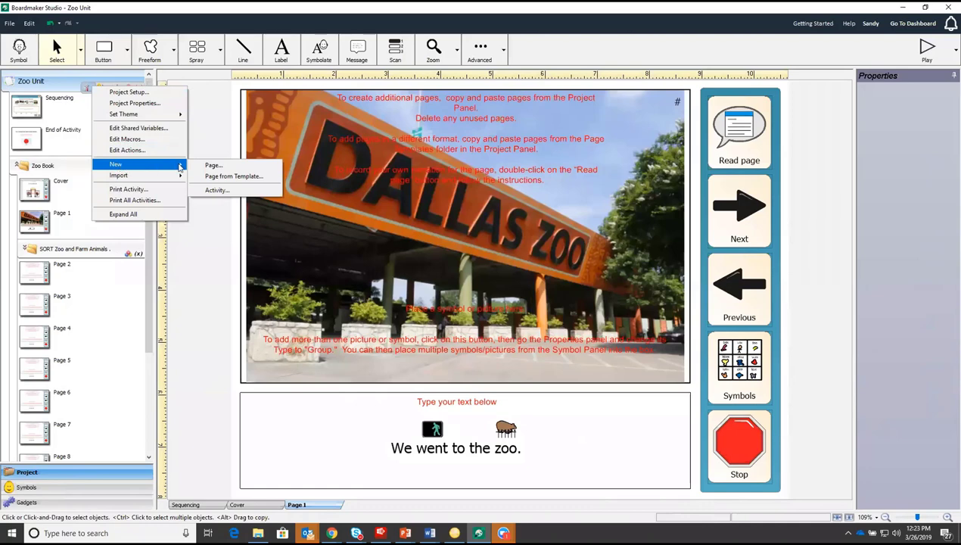
click(211, 165)
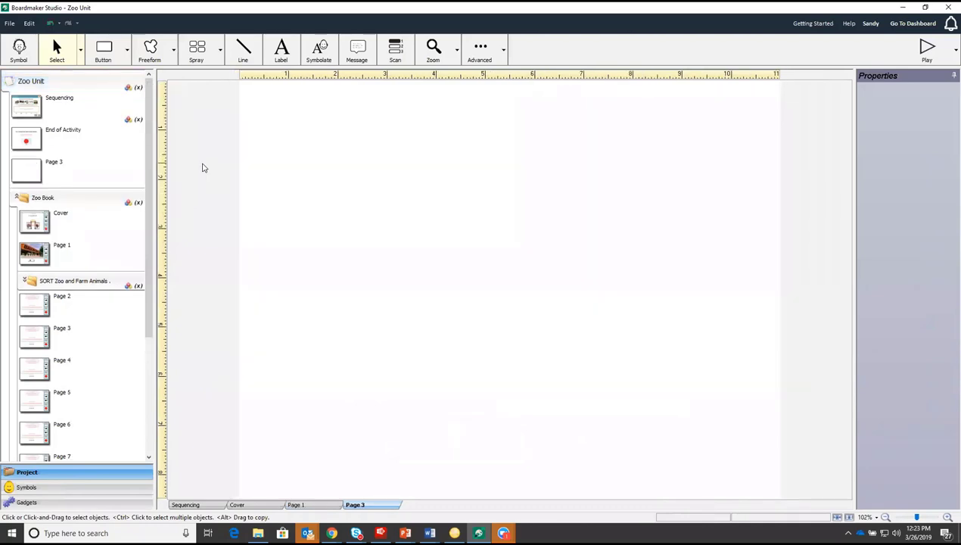
right_click(57, 165)
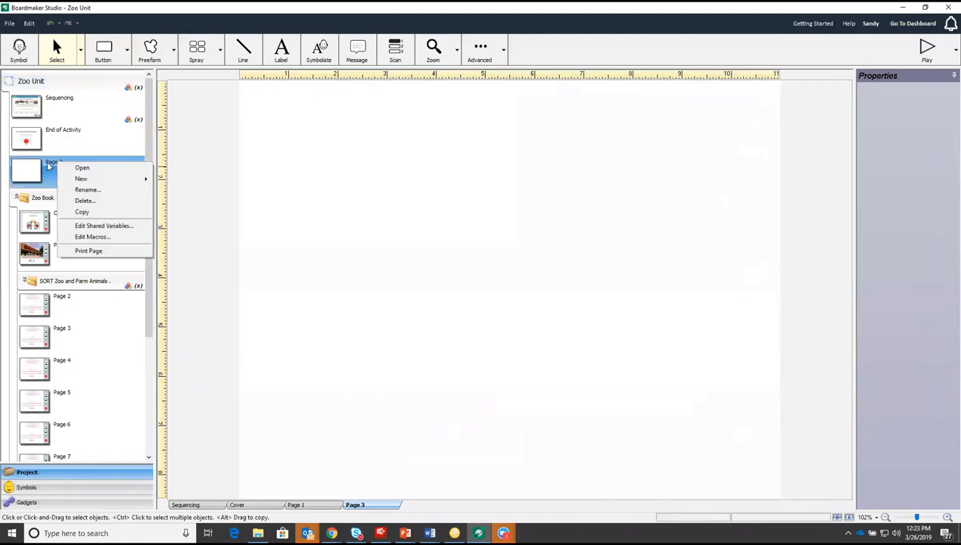
click(85, 190)
text(Index)
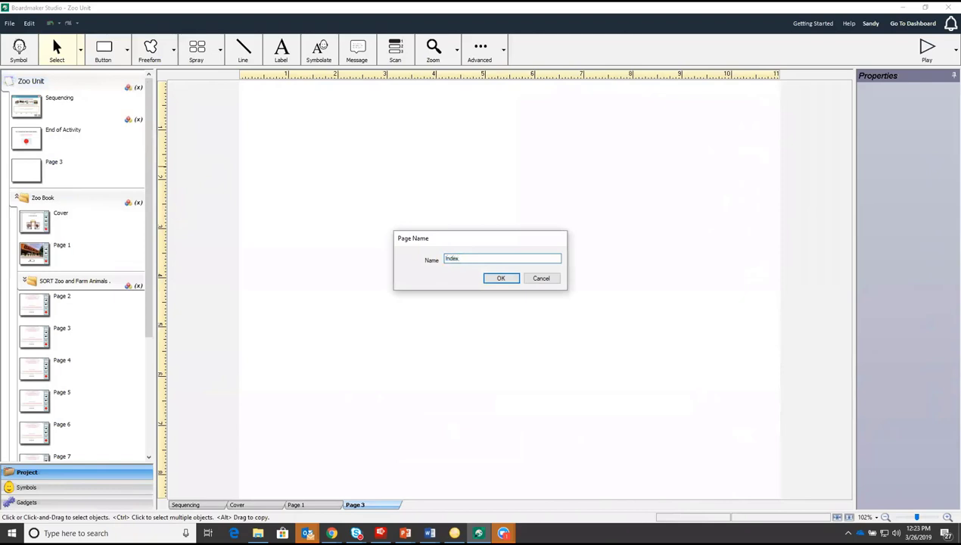
click(496, 279)
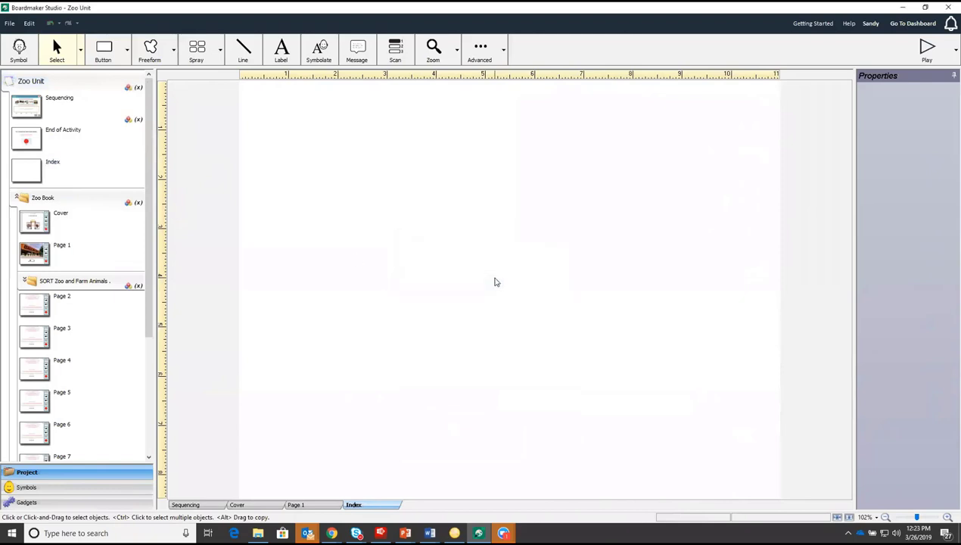
- Move the Index page above Sequencing so it is the project's first page
click(18, 172)
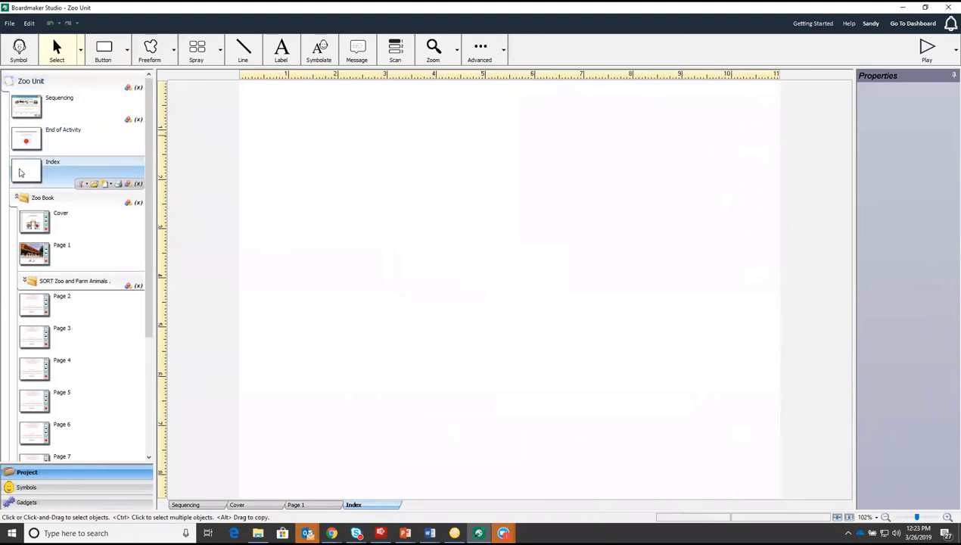
drag(20, 142, 26, 106)
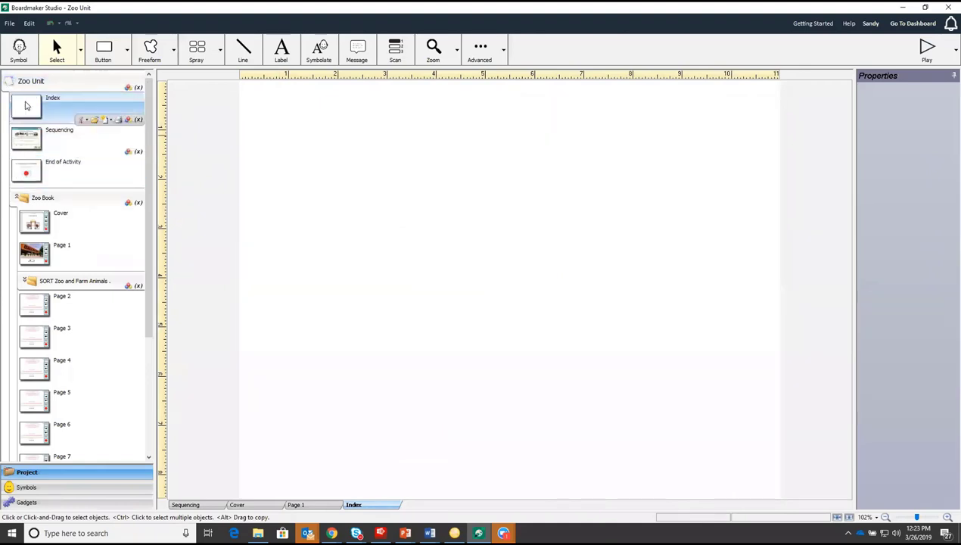
click(26, 106)
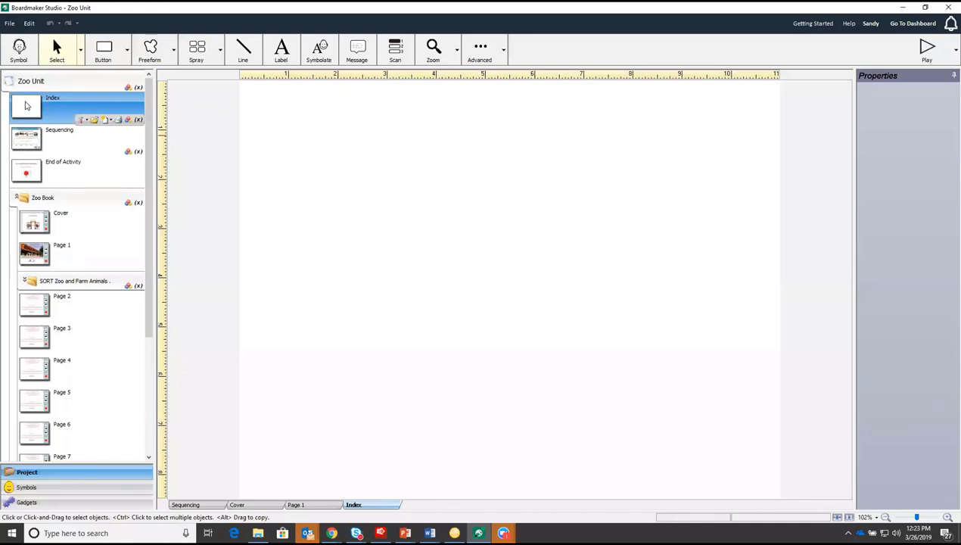
- Try filling the Index page with a sprayed grid of three by two buttons, each about 2.72 by 2.65, and delete them all
click(105, 52)
drag(268, 173, 401, 297)
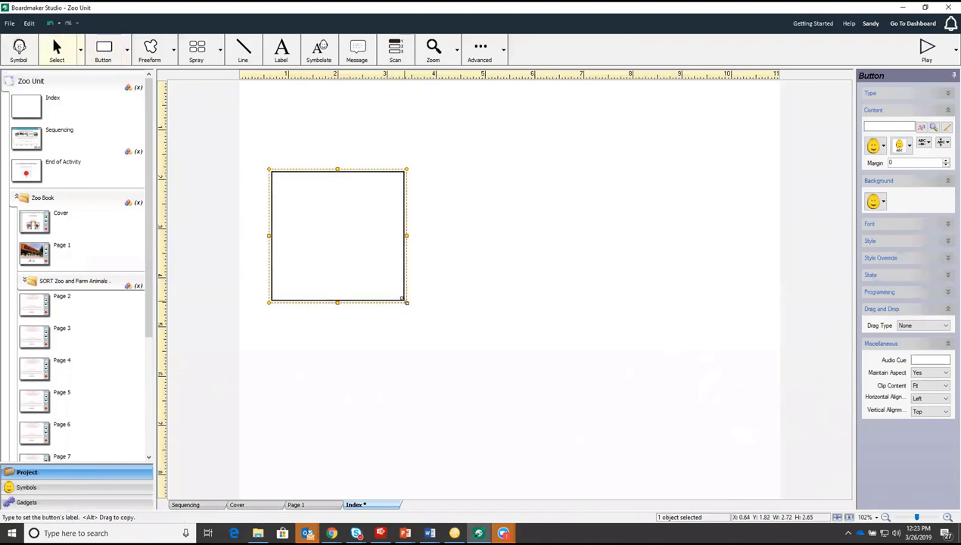
click(196, 50)
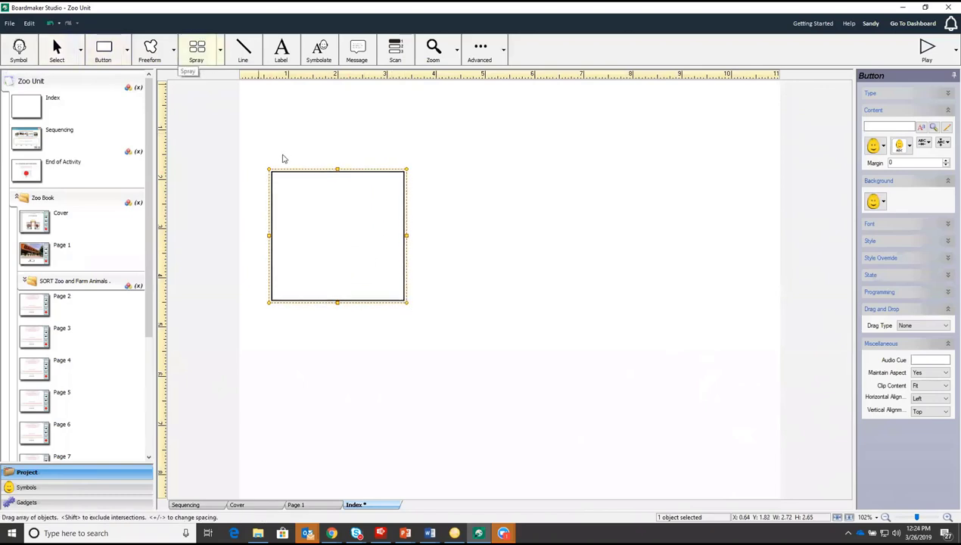
mouse_move(353, 233)
mouse_down()
mouse_move(632, 245)
mouse_move(635, 324)
mouse_up()
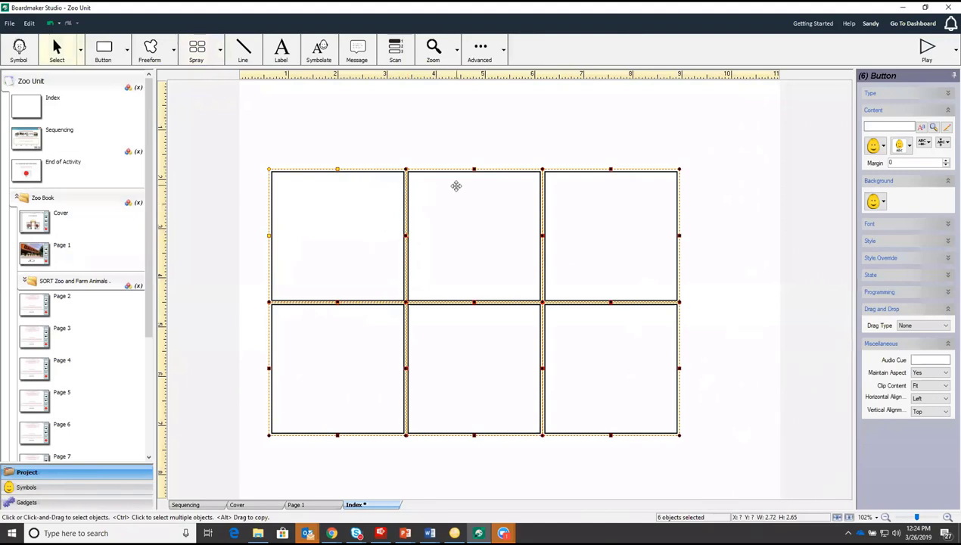
key(Delete)
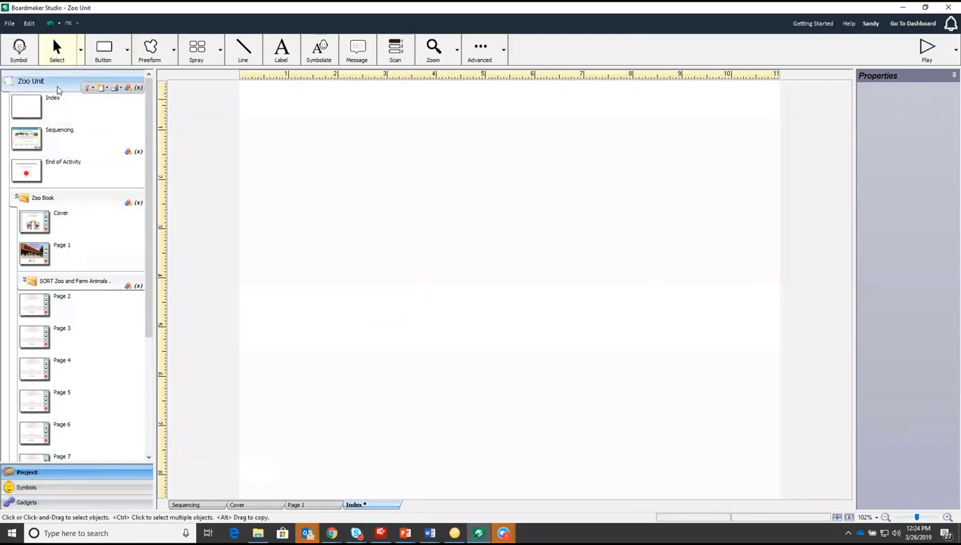
- Place an Open Page Button navigation gadget near the Index page's left edge and enlarge it to about 1.9 by 2.03
click(30, 504)
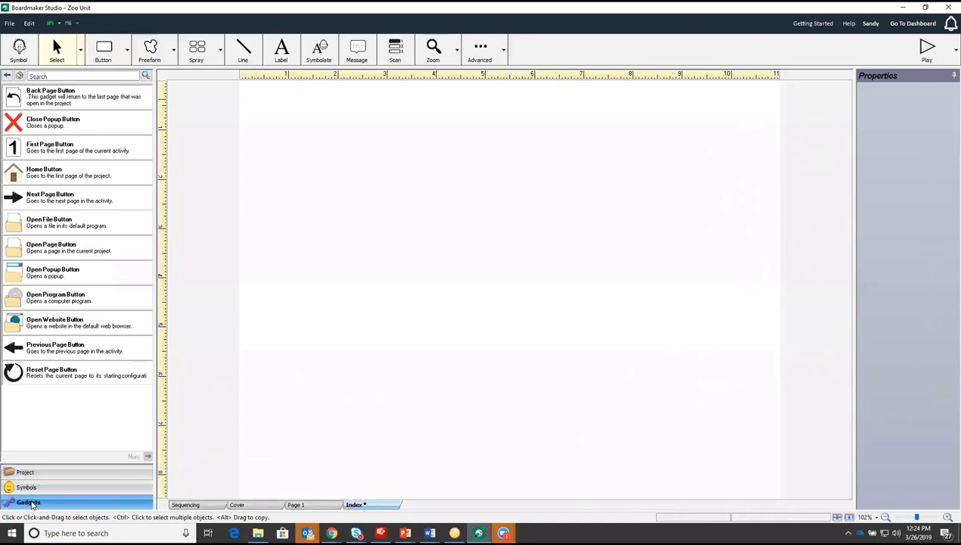
click(6, 76)
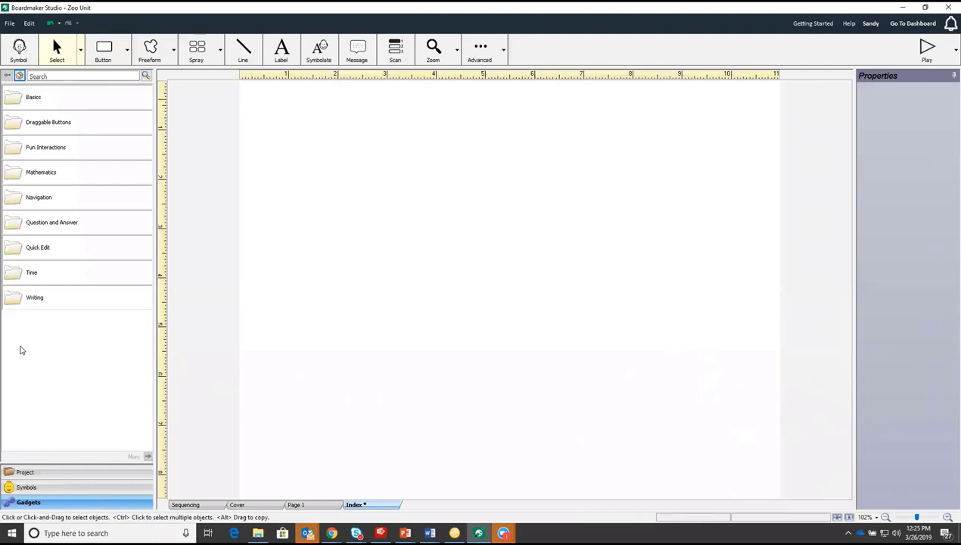
double_click(31, 202)
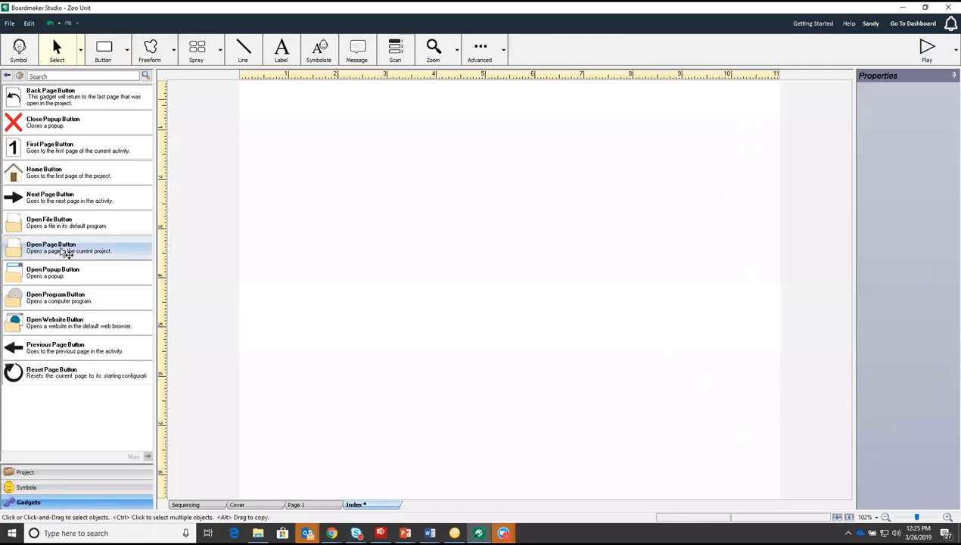
drag(45, 254, 361, 213)
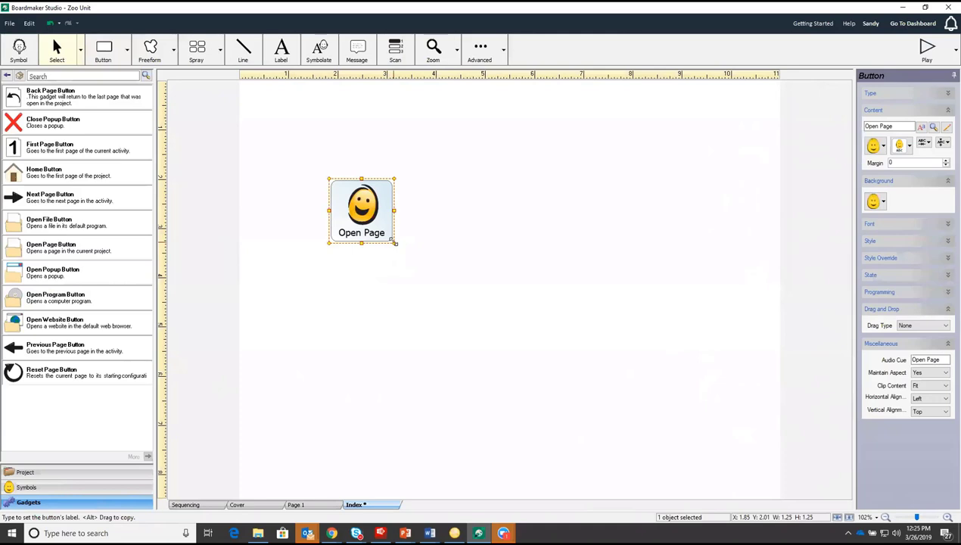
drag(395, 243, 428, 282)
mouse_move(391, 236)
mouse_down()
mouse_move(304, 279)
mouse_move(338, 246)
mouse_move(524, 290)
mouse_move(625, 294)
mouse_move(297, 259)
mouse_up()
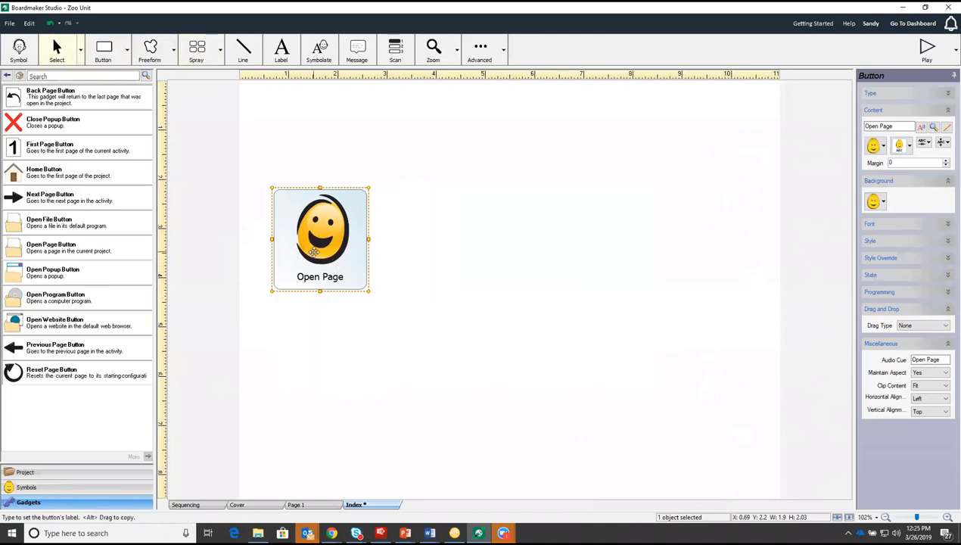
- Move the Open Page button to the middle of the Index page and shrink it to about 1.69 by 1.75
drag(313, 250, 504, 317)
drag(559, 258, 550, 270)
drag(514, 309, 523, 306)
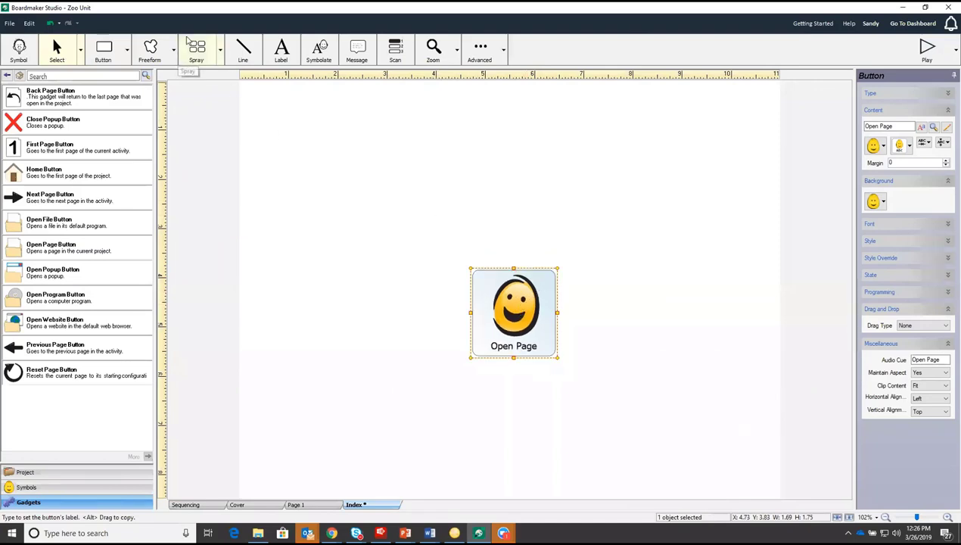
- Use Circular Spray on the central Open Page button to arrange six copies in a ring around the page's middle
click(220, 50)
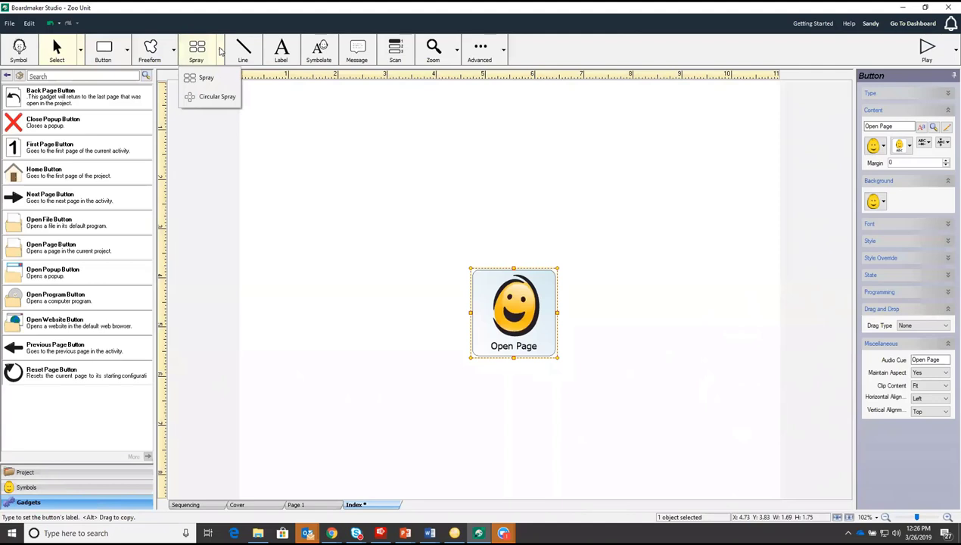
click(214, 96)
drag(506, 309, 439, 185)
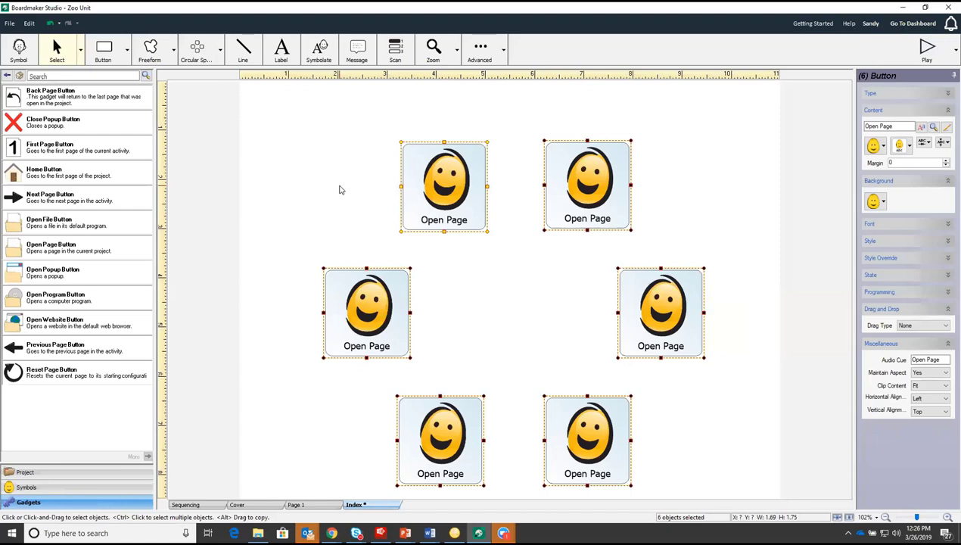
click(225, 185)
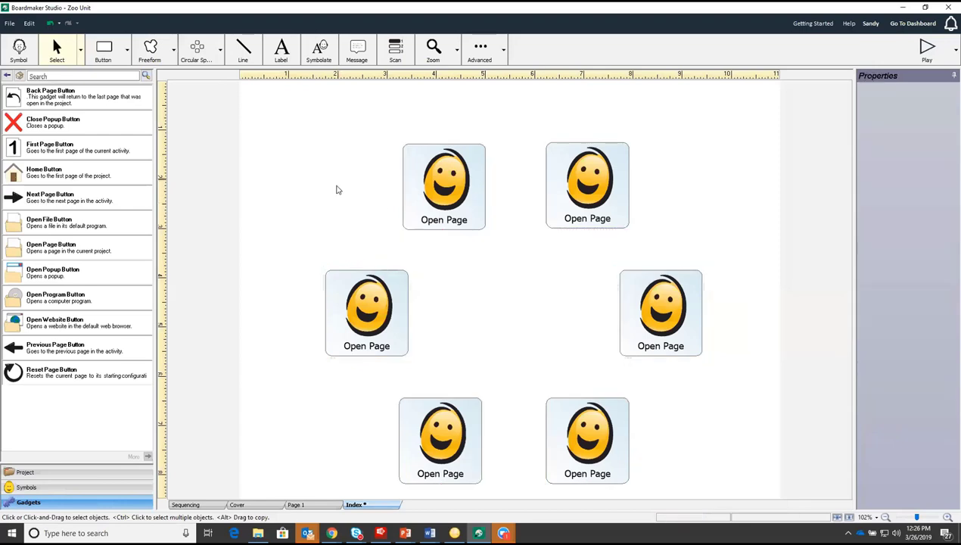
- Label the upper-left button of the ring "Sequence Zoo" and give it the black-and-white 1-2-3 sequence symbol
click(467, 220)
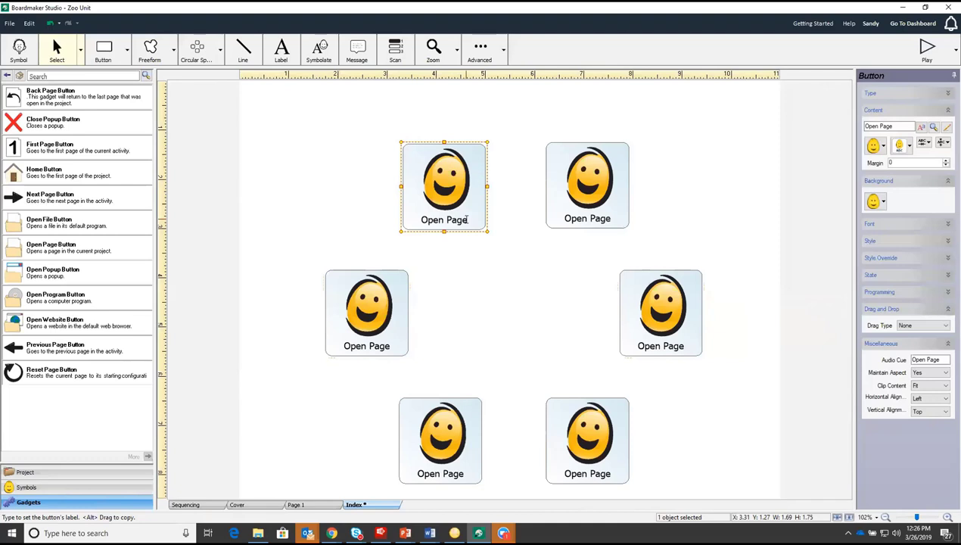
text(Sequ)
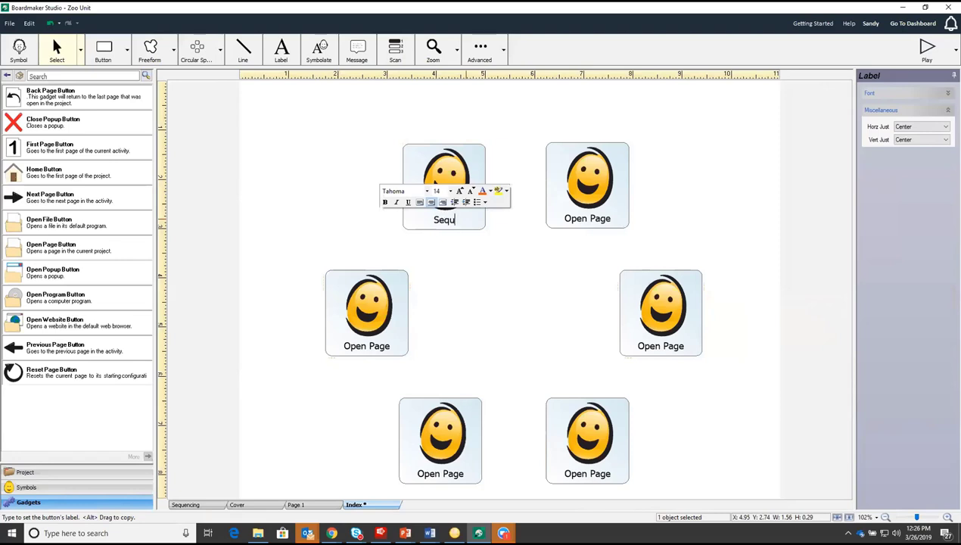
text(ence Zoo)
key(Return)
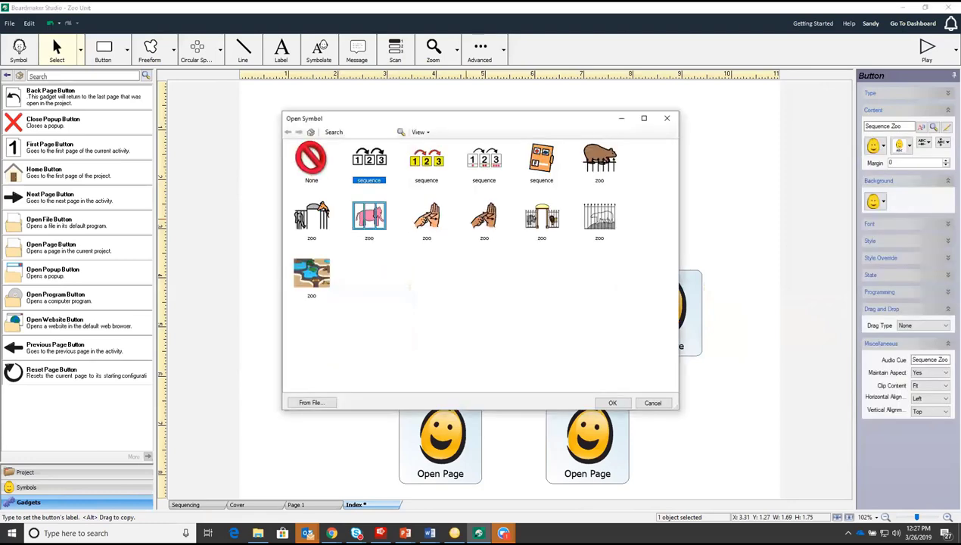
key(Return)
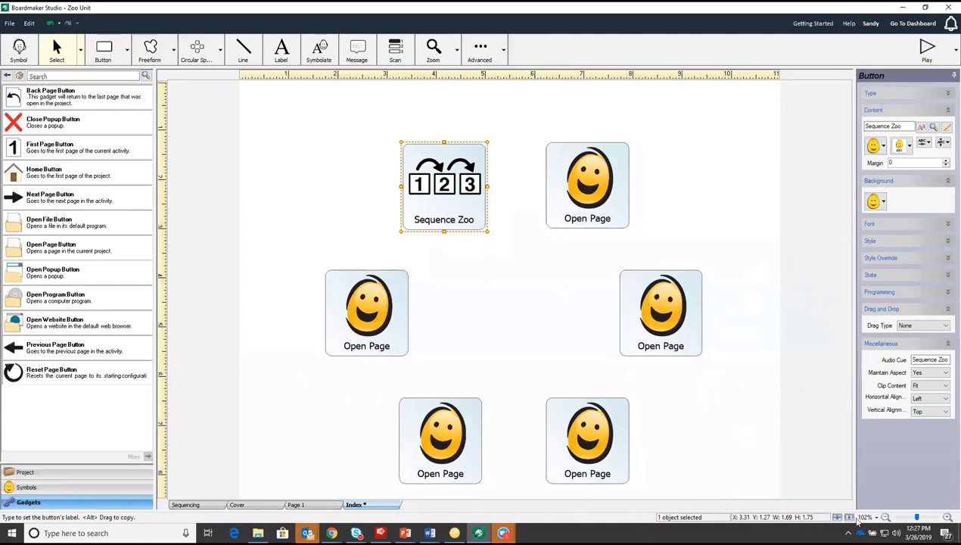
- Program the Sequence Zoo button's OpenPage action to open the Sequencing page and save the action
click(891, 295)
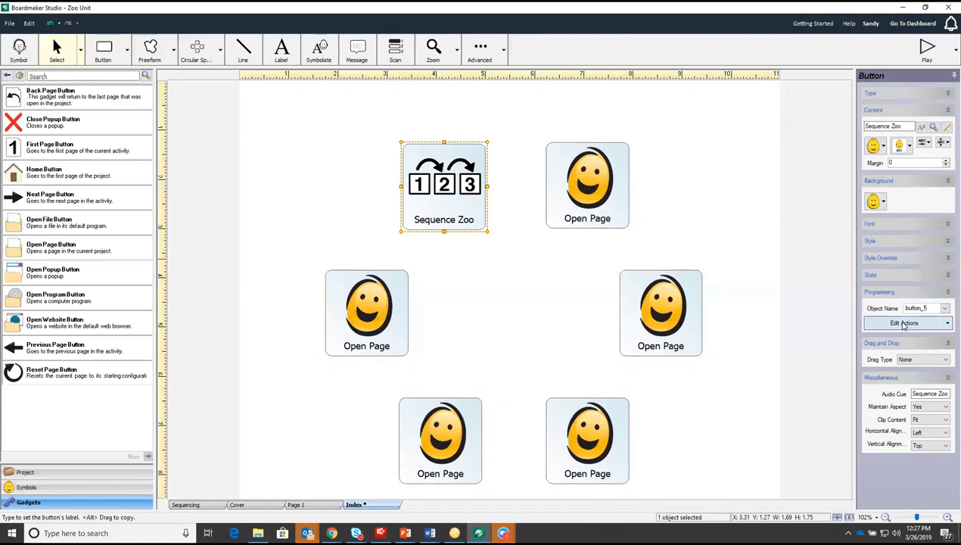
click(903, 324)
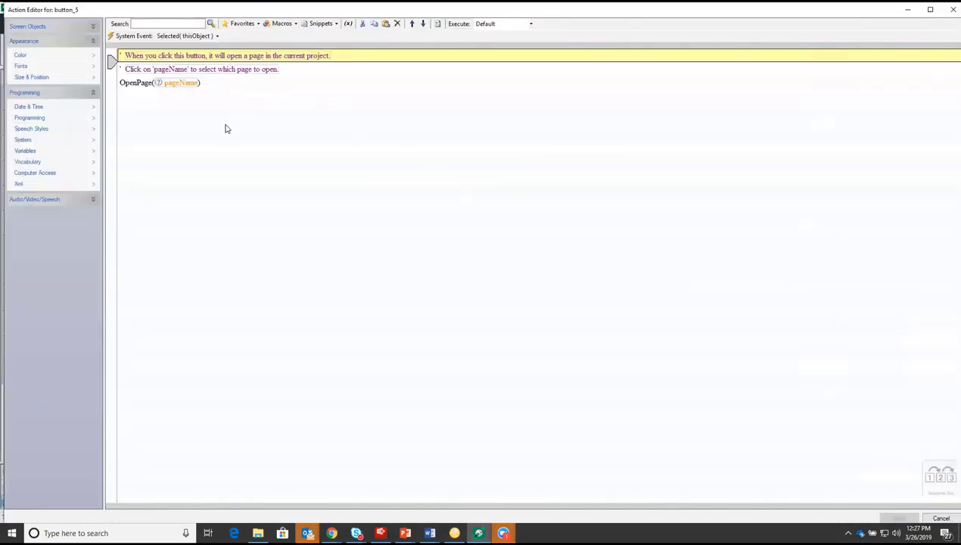
click(182, 83)
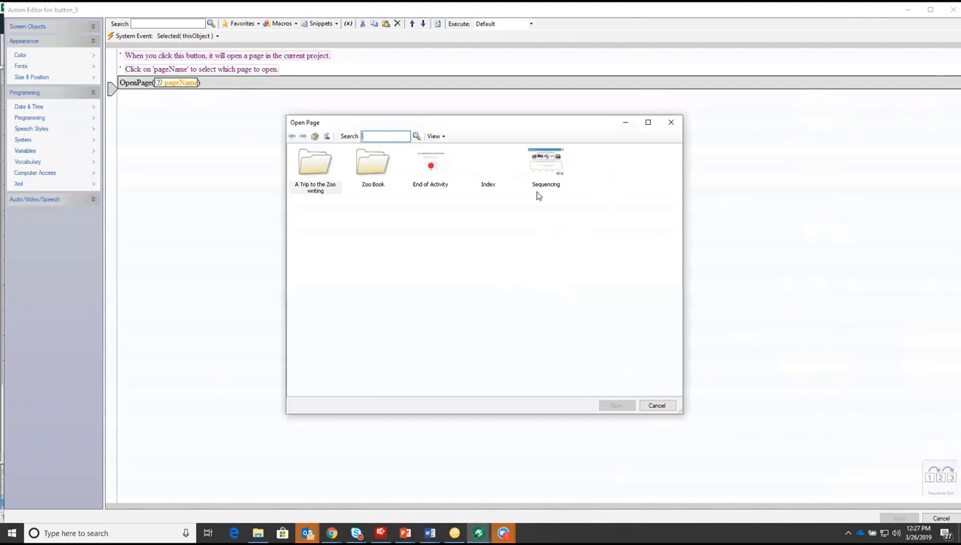
click(542, 161)
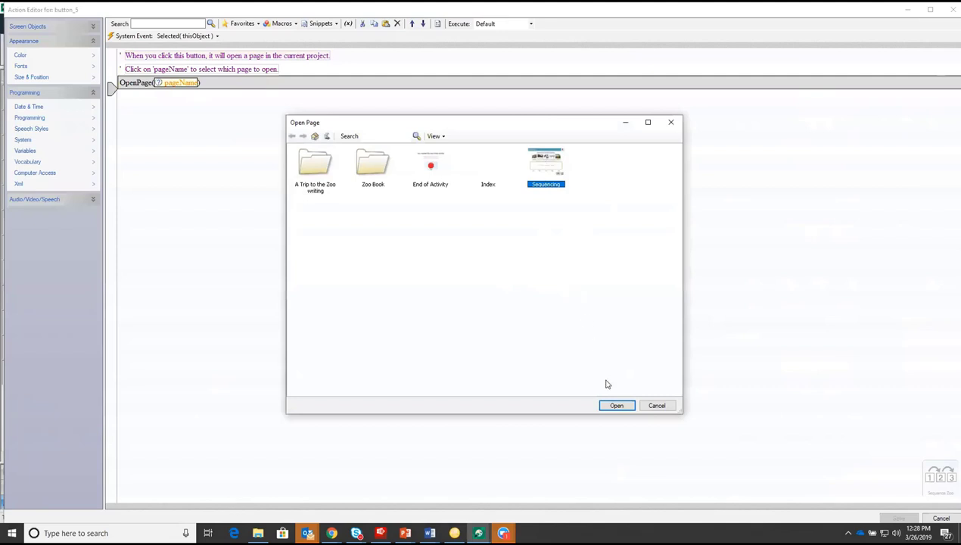
click(618, 405)
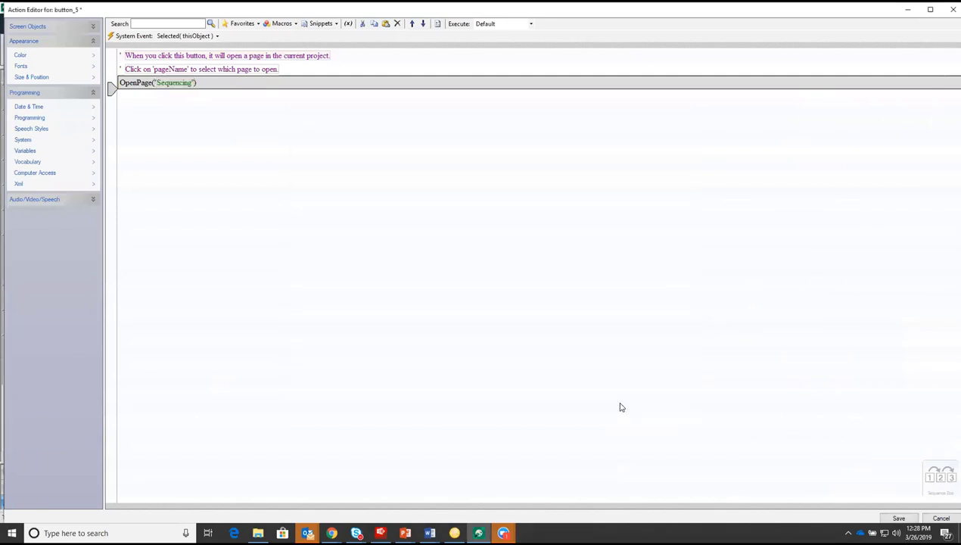
click(899, 519)
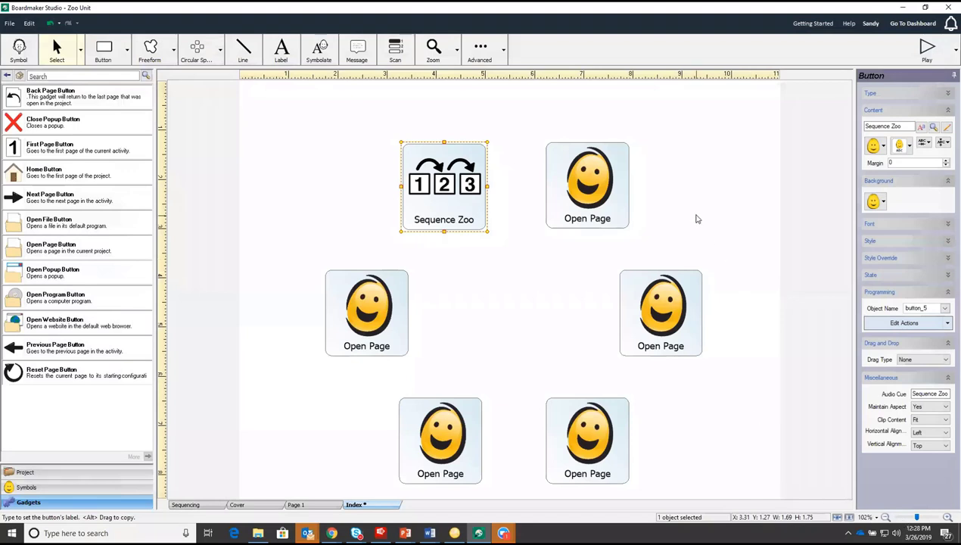
- Label the upper-right button of the ring "writing zoo" and give it the write symbol showing a hand on lined paper
click(609, 219)
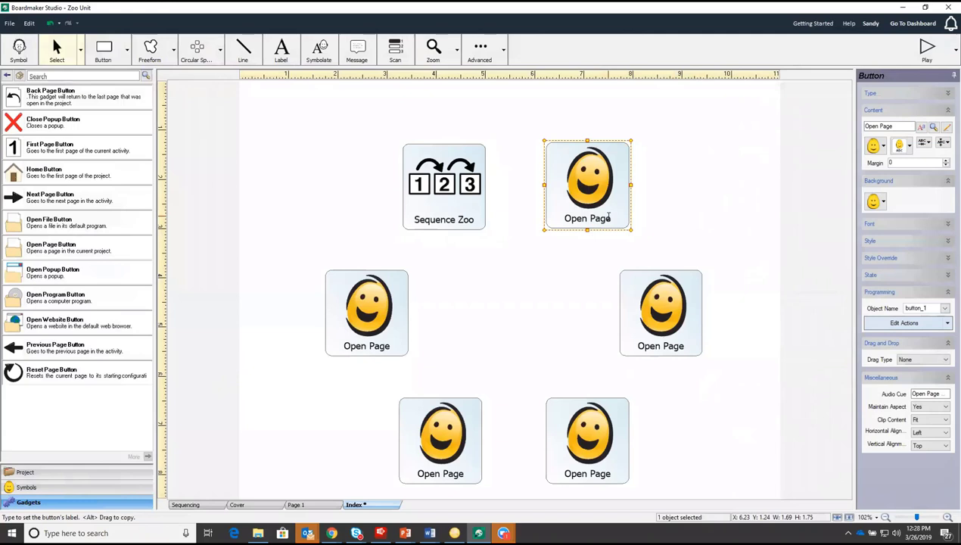
click(607, 217)
text(writin)
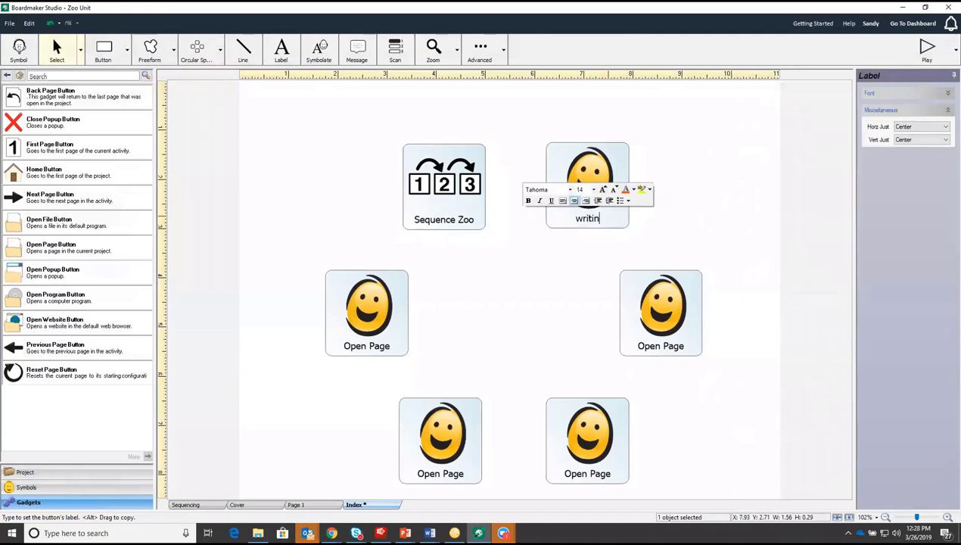
text(g zoo)
click(615, 177)
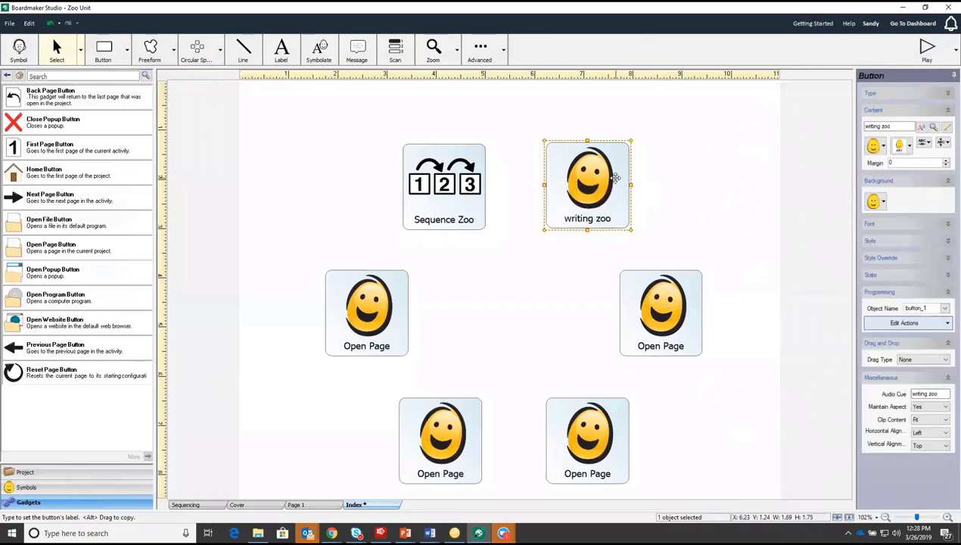
double_click(616, 177)
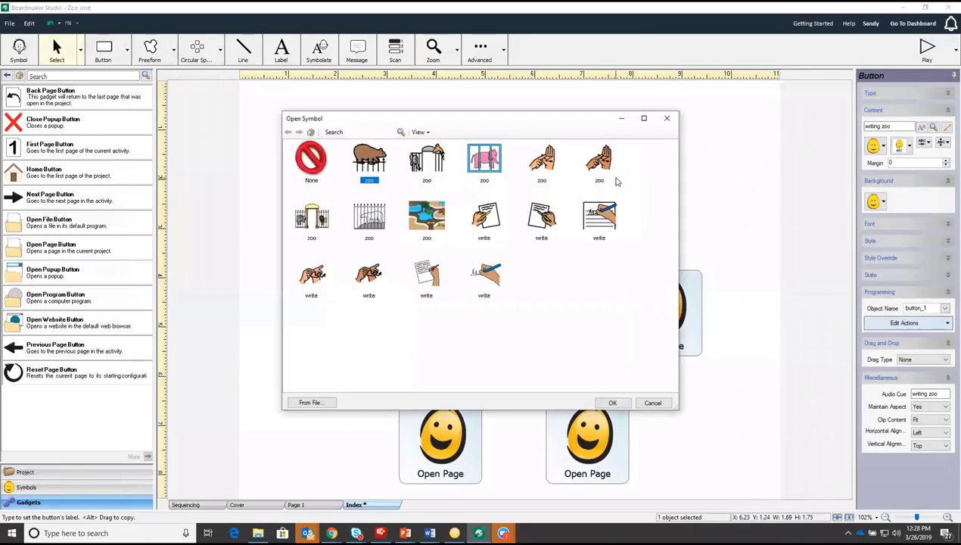
click(600, 218)
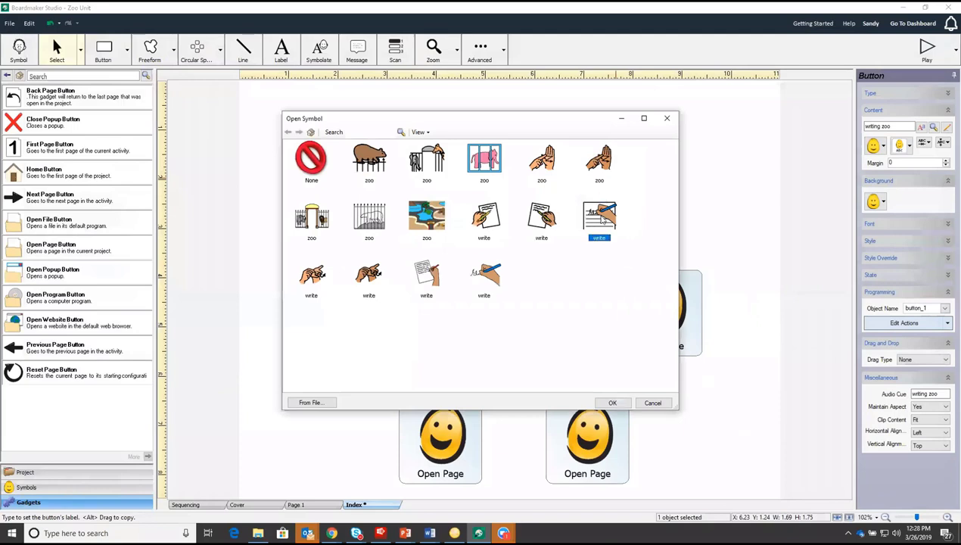
double_click(601, 218)
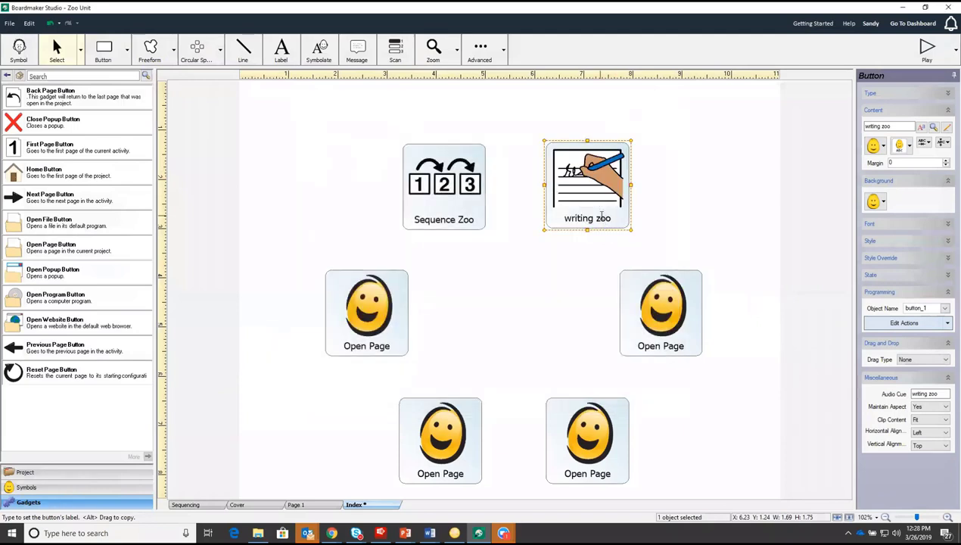
- Program the writing zoo button to open the Choice-Writing page in the A Trip to the Zoo writing folder and save the action
click(880, 324)
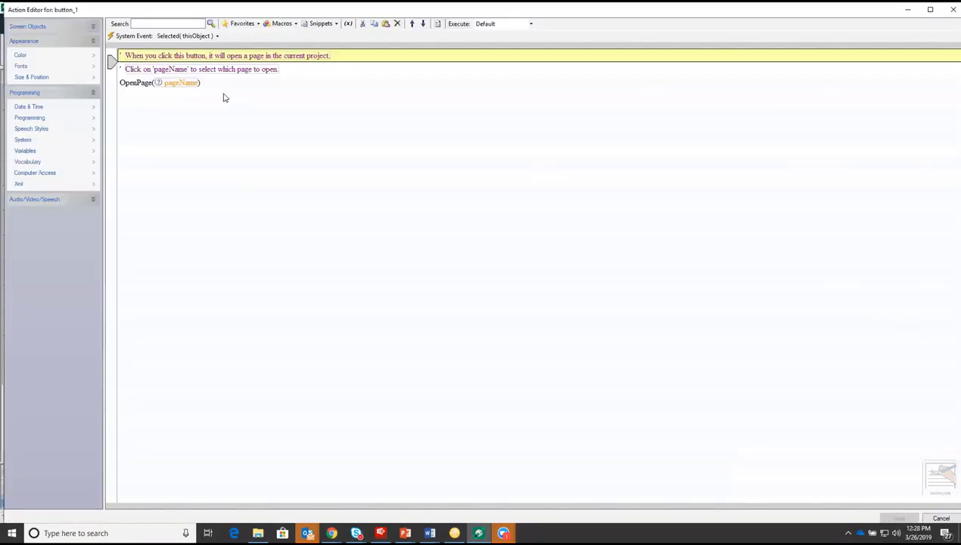
click(180, 83)
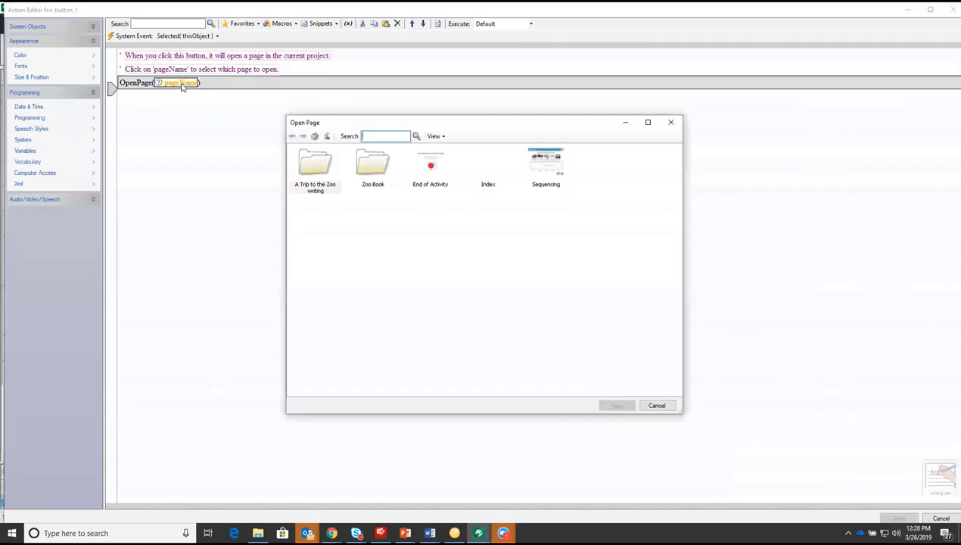
double_click(316, 168)
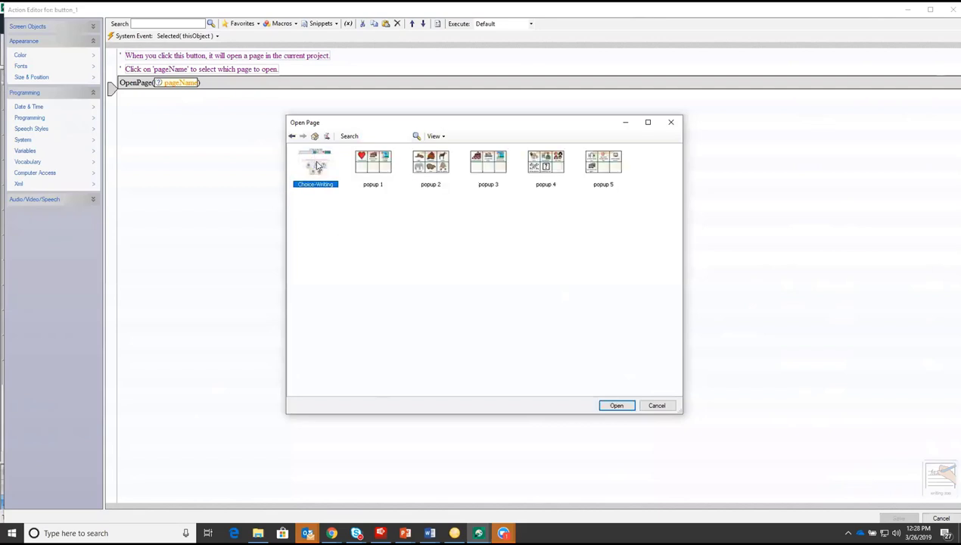
click(616, 406)
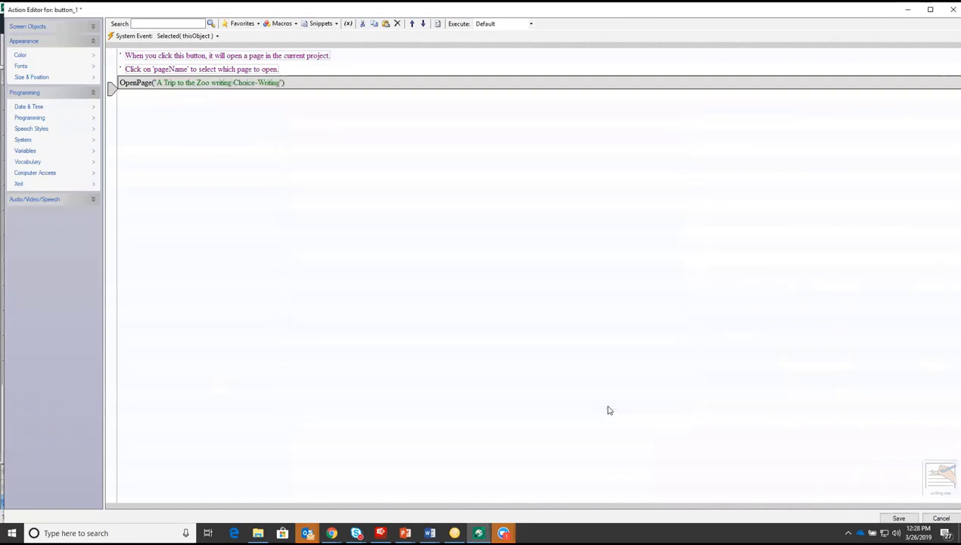
click(899, 518)
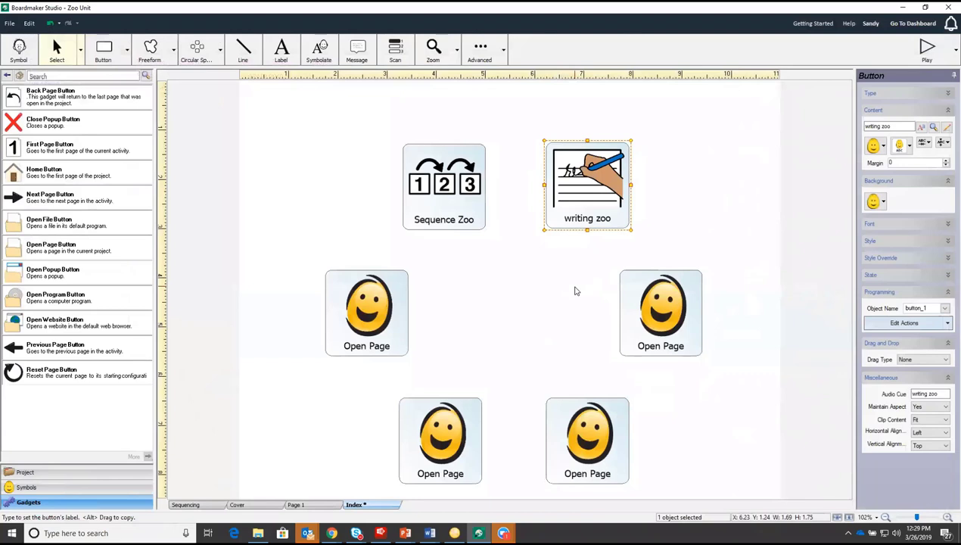
- Save all pages of the Zoo Unit project and play the Index page to test the Sequence Zoo button
click(19, 471)
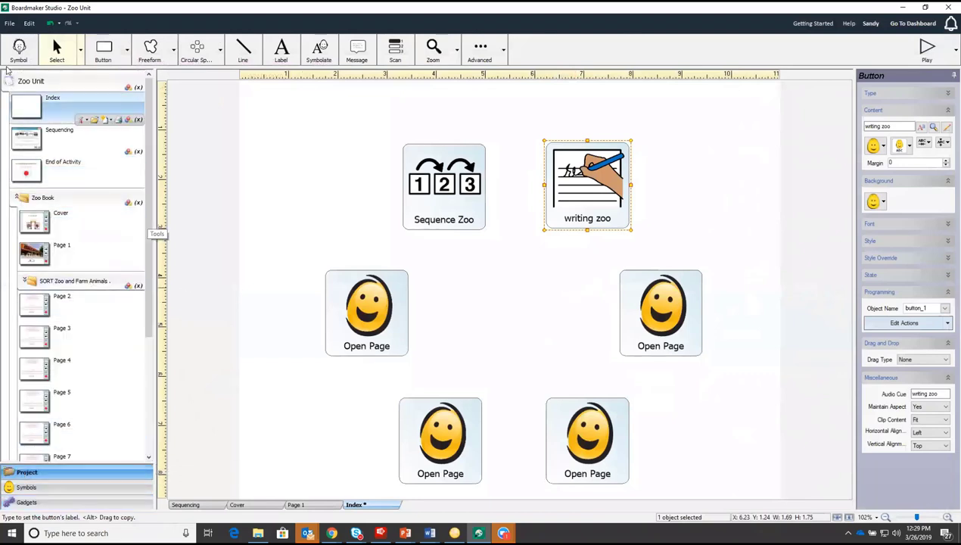
click(9, 25)
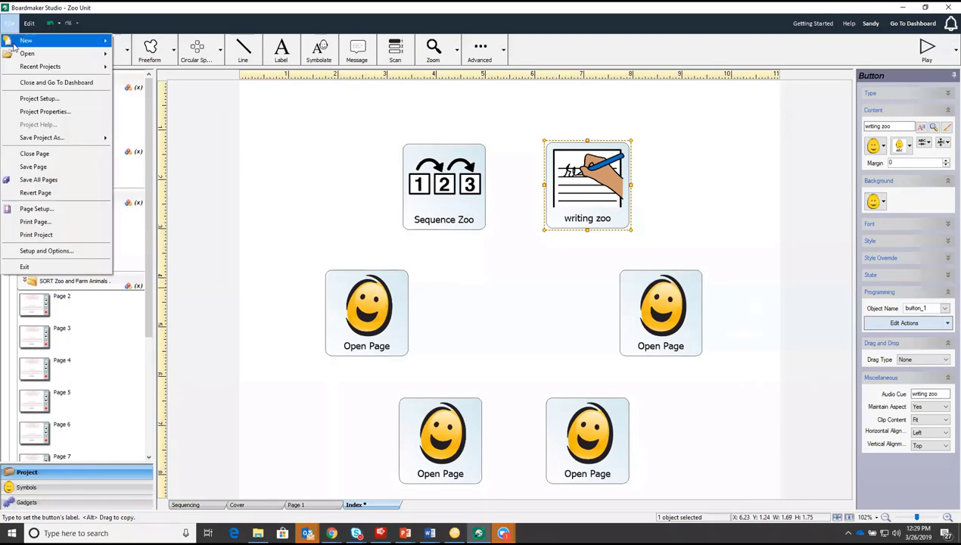
click(59, 182)
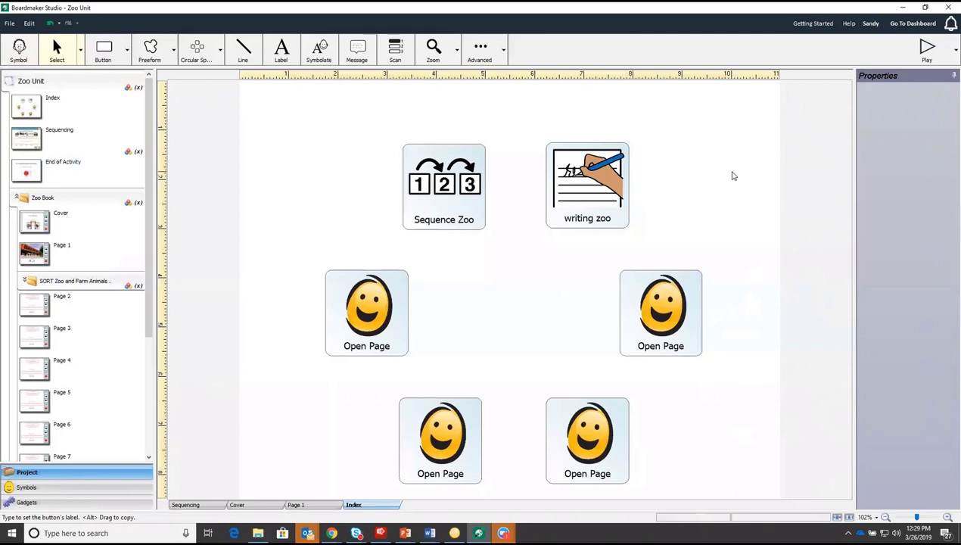
click(925, 49)
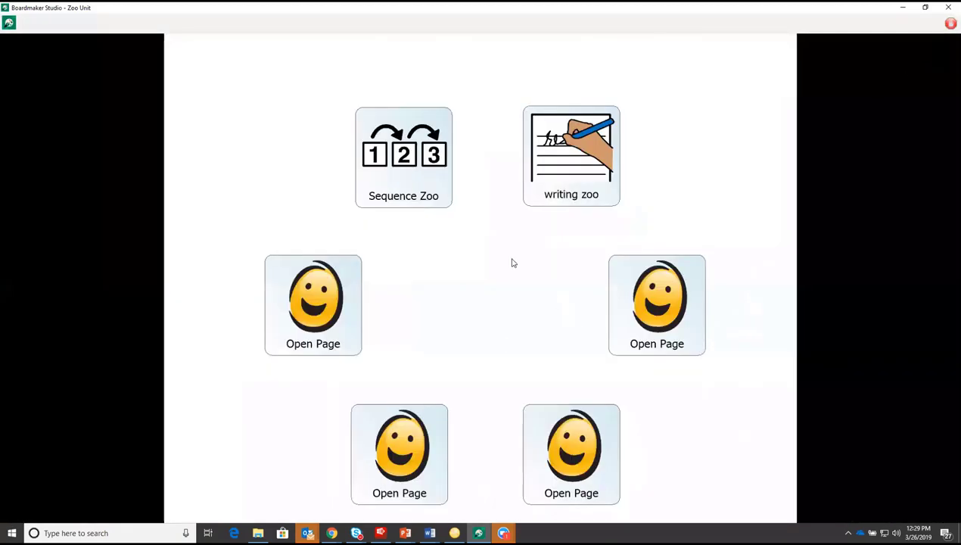
click(421, 181)
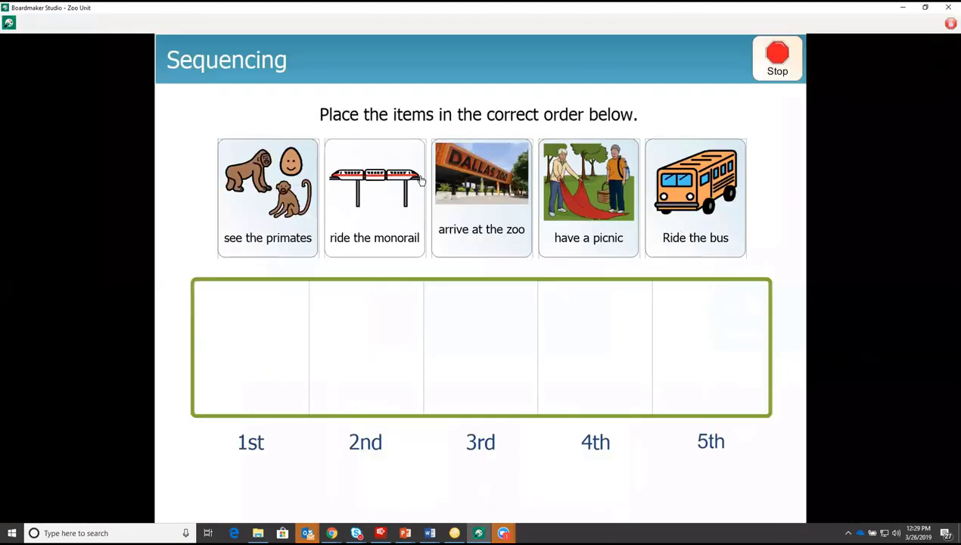
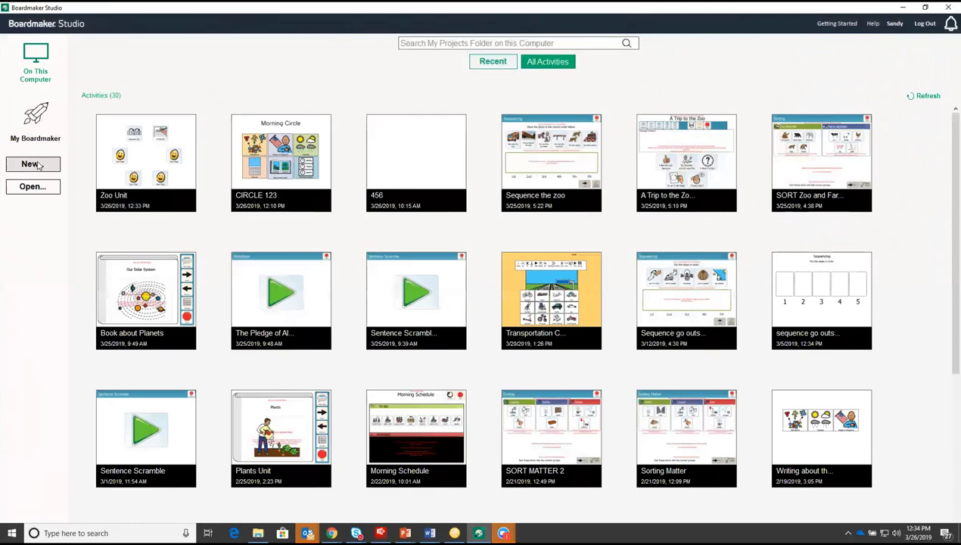
- Create a new project from the Blank template and display the top-level gadget categories
click(38, 165)
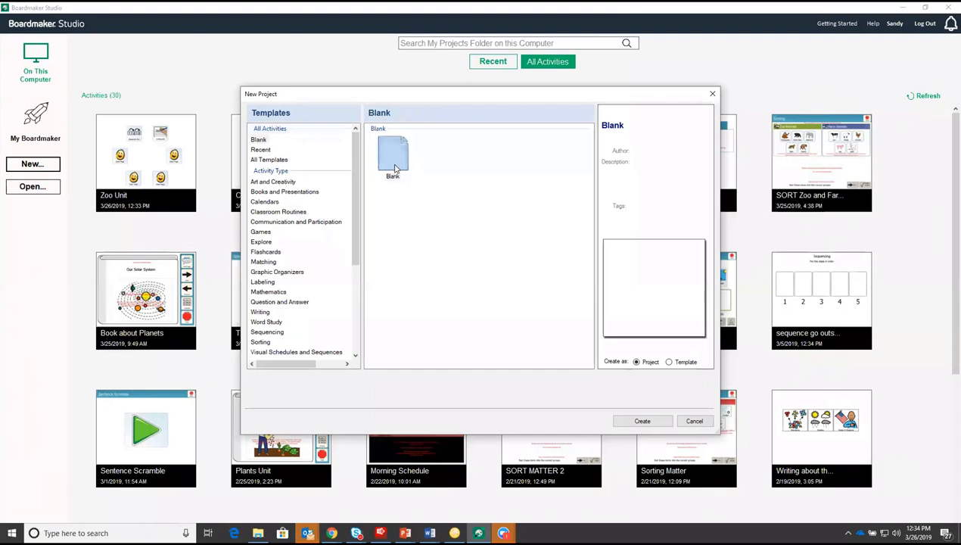
click(642, 422)
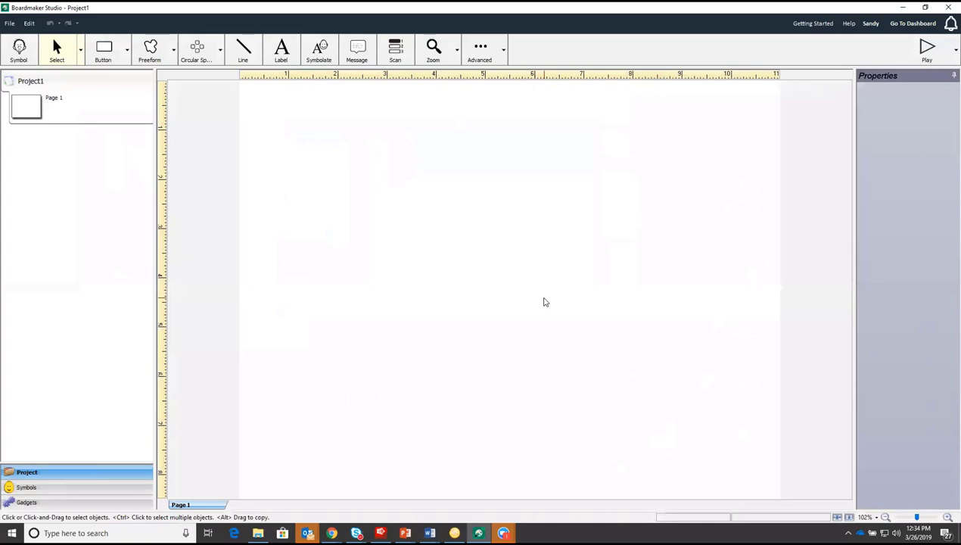
click(27, 503)
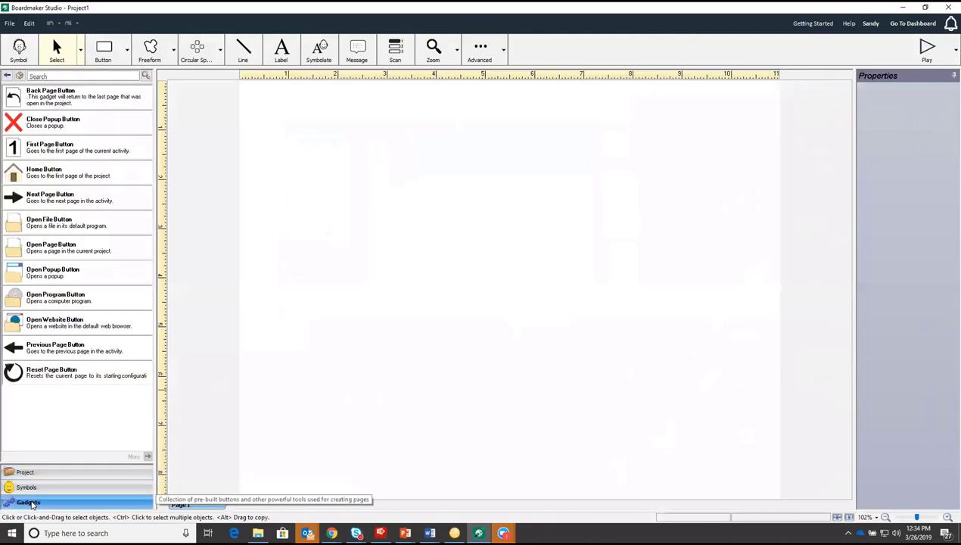
click(6, 76)
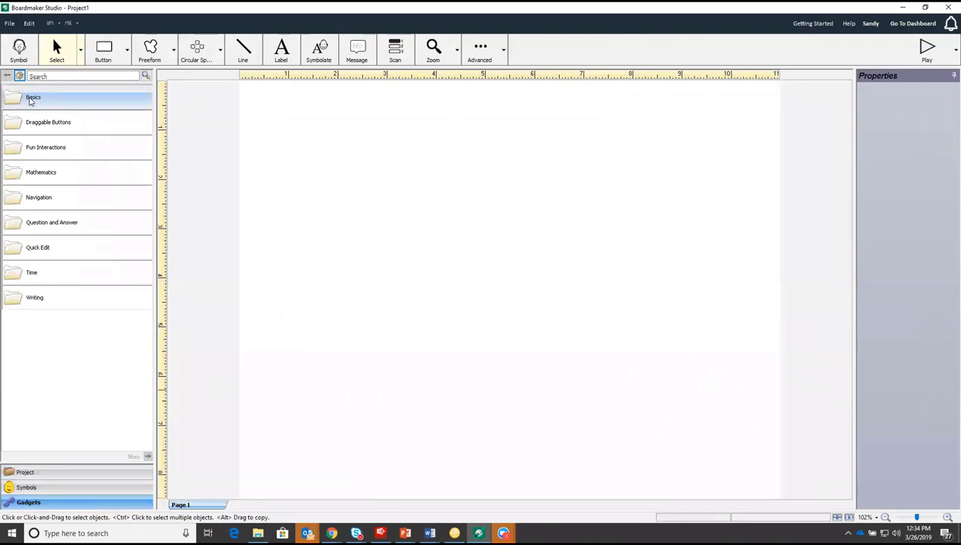
- Place a Speak Label Button gadget from Basics near the page's upper-left corner and enlarge it to about 2.56 wide by 2.59 high
double_click(32, 99)
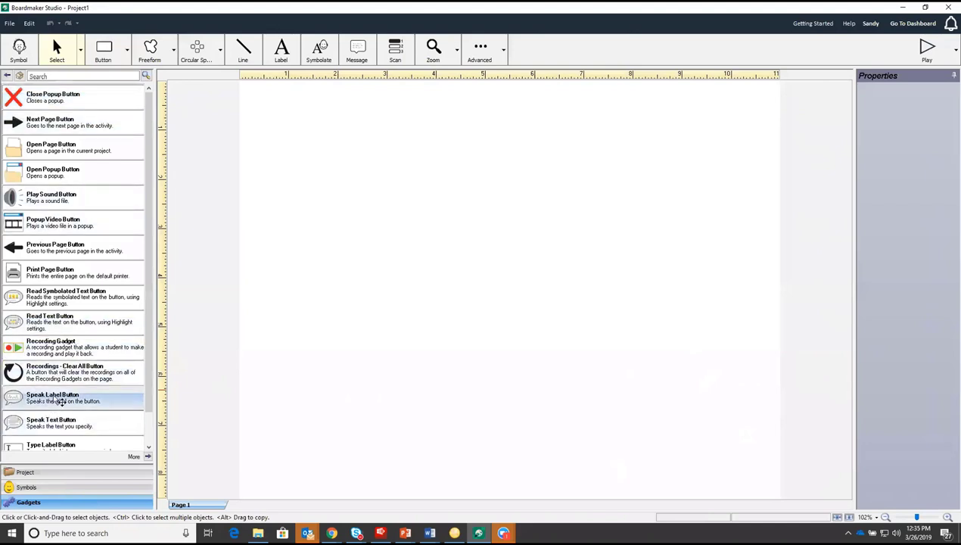
drag(29, 396, 337, 169)
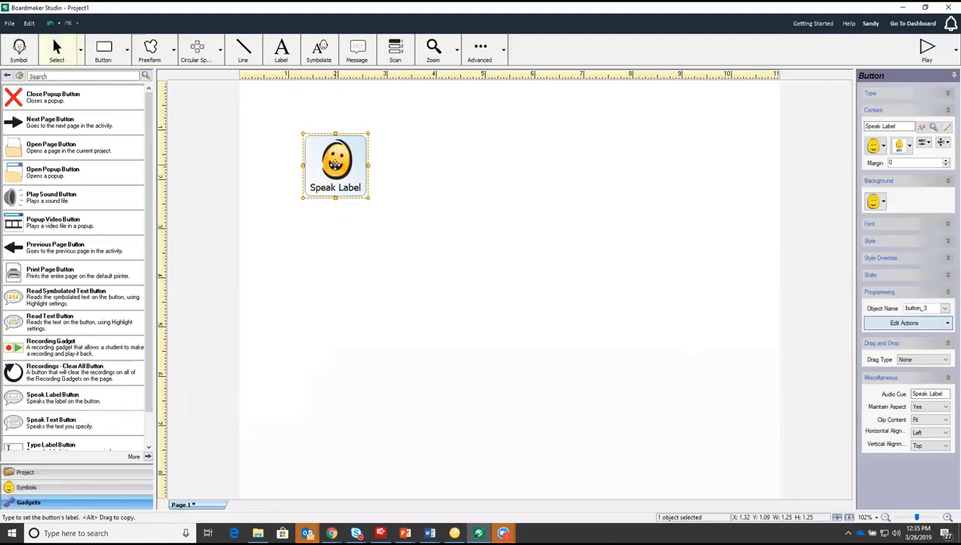
drag(379, 214, 343, 184)
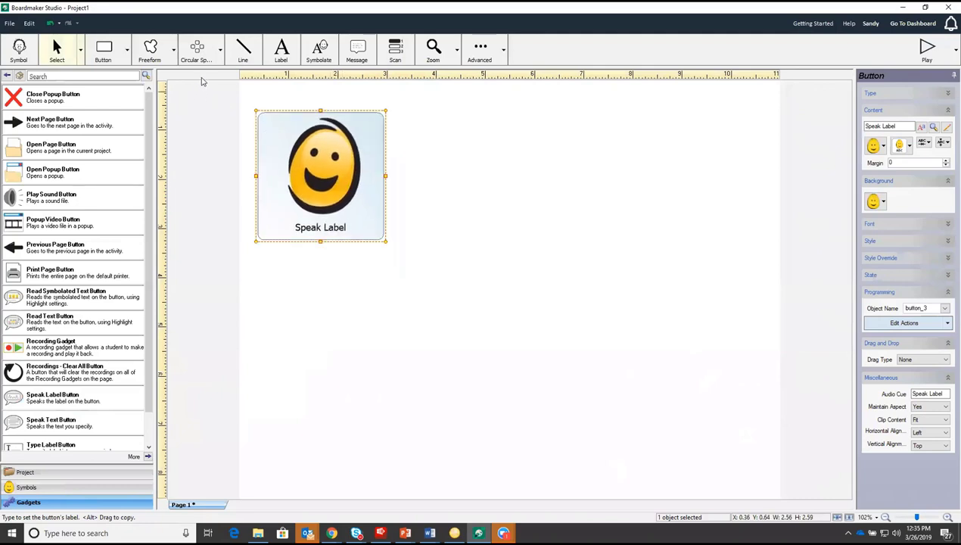
- Copy the Speak Label button with the regular Spray tool into a grid of four columns and three rows
click(220, 51)
click(217, 79)
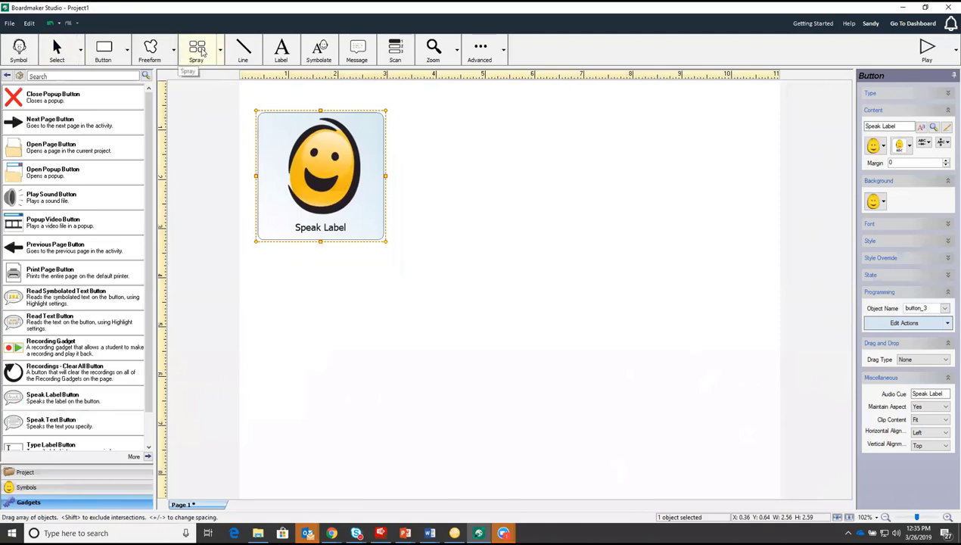
mouse_move(314, 156)
mouse_down()
mouse_move(322, 168)
mouse_move(498, 206)
mouse_move(653, 210)
mouse_move(663, 270)
mouse_move(657, 388)
mouse_up()
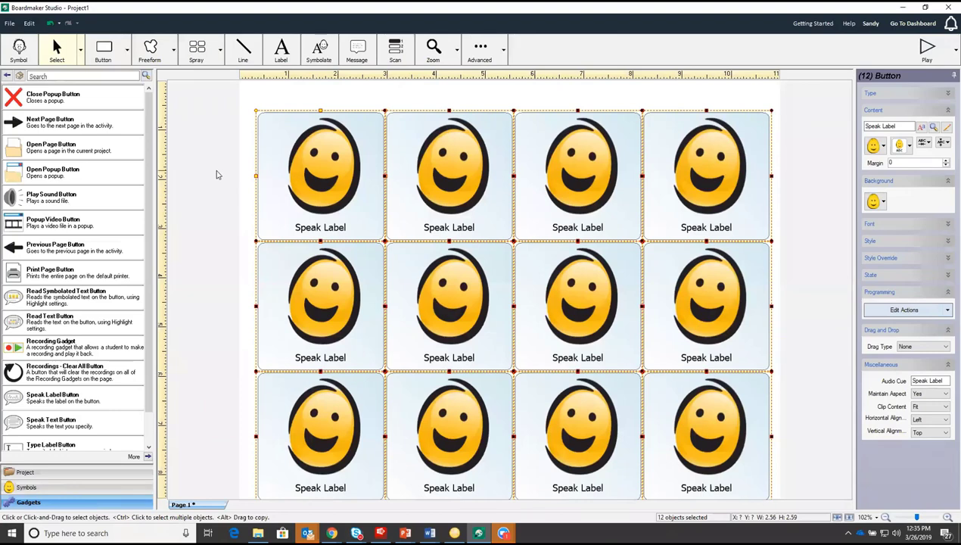
- Label the first button in the top row "I" and give it the symbol of a person pointing to themselves
click(305, 190)
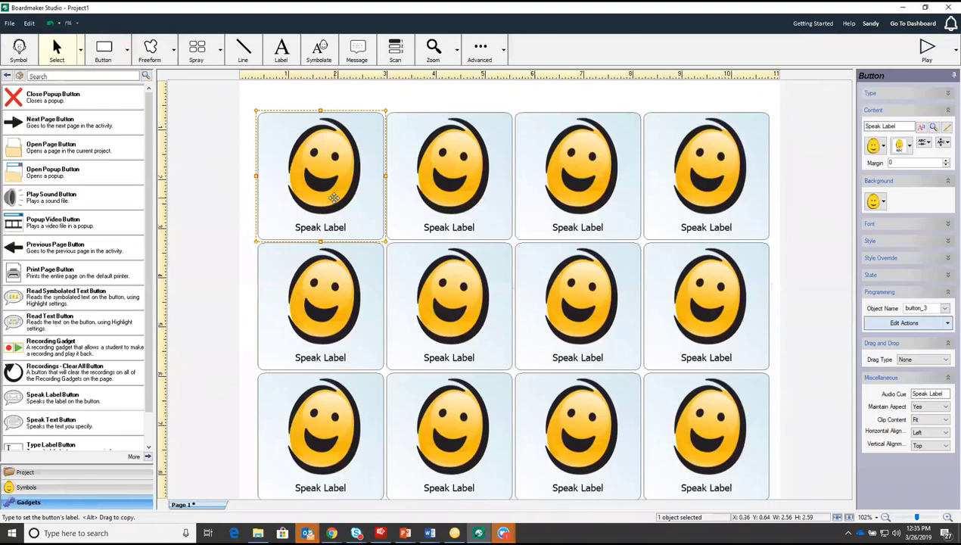
text(I)
key(Return)
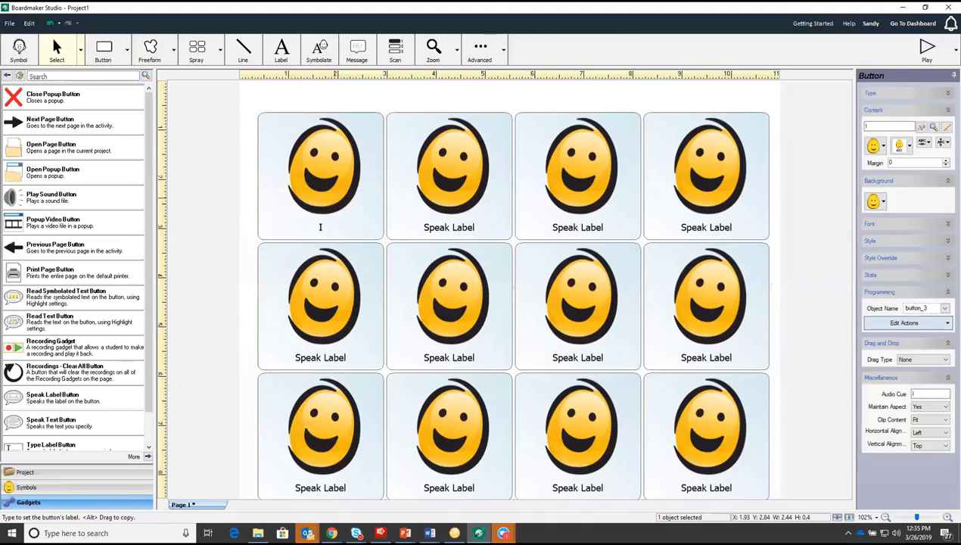
key(Return)
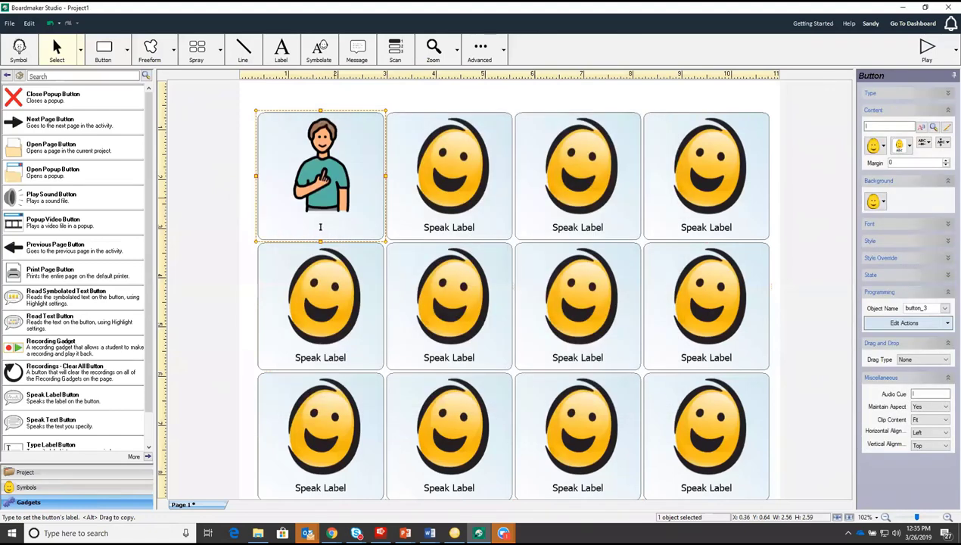
- Label the second button in the top row "want" and give it the symbol of hands reaching for a red square
click(472, 190)
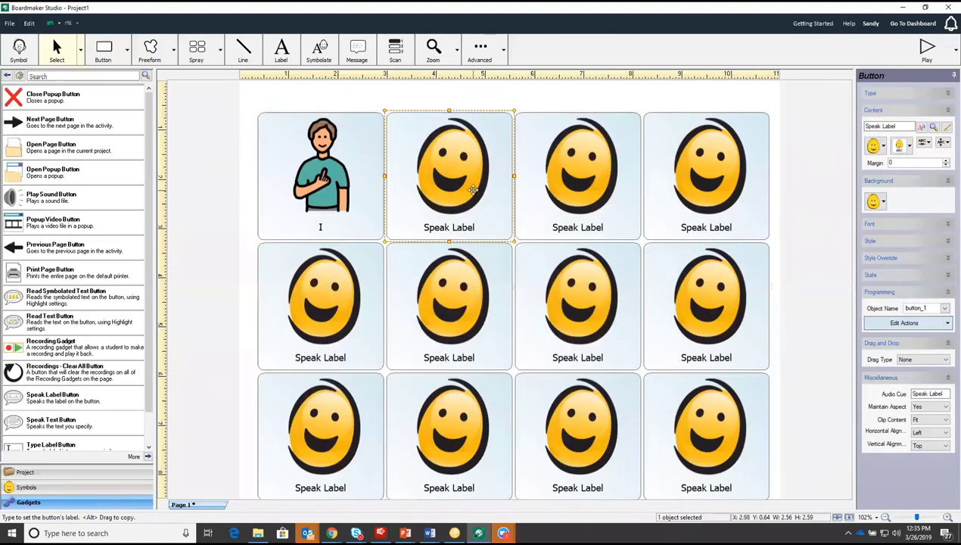
text(want)
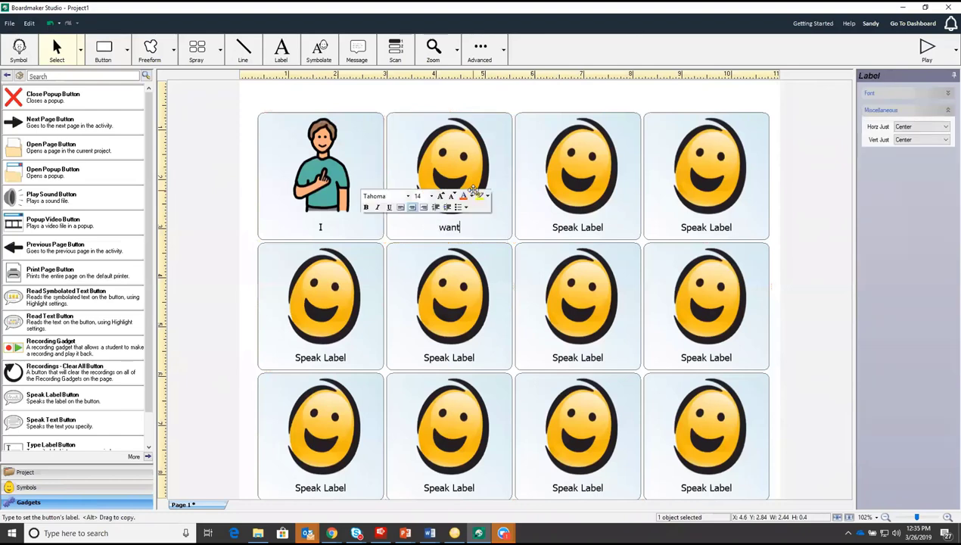
key(Return)
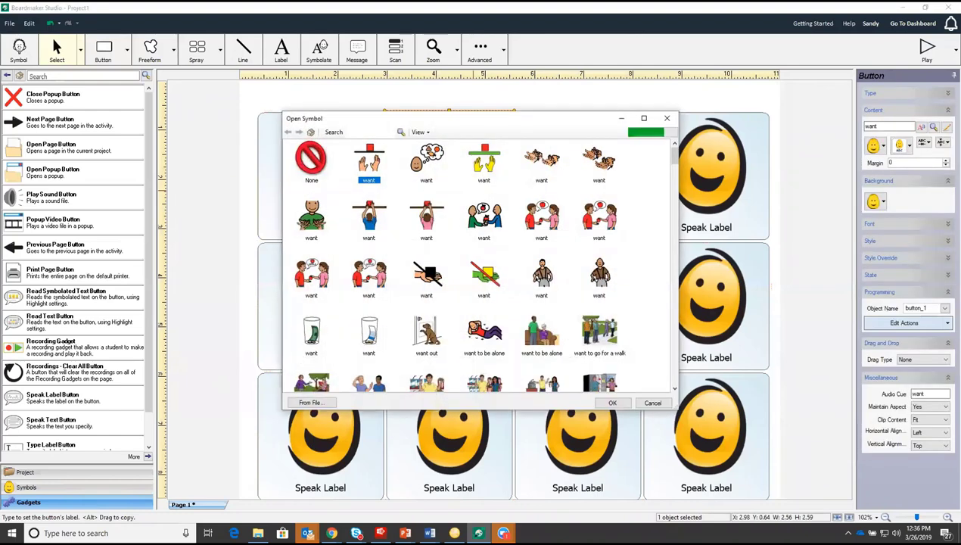
key(Return)
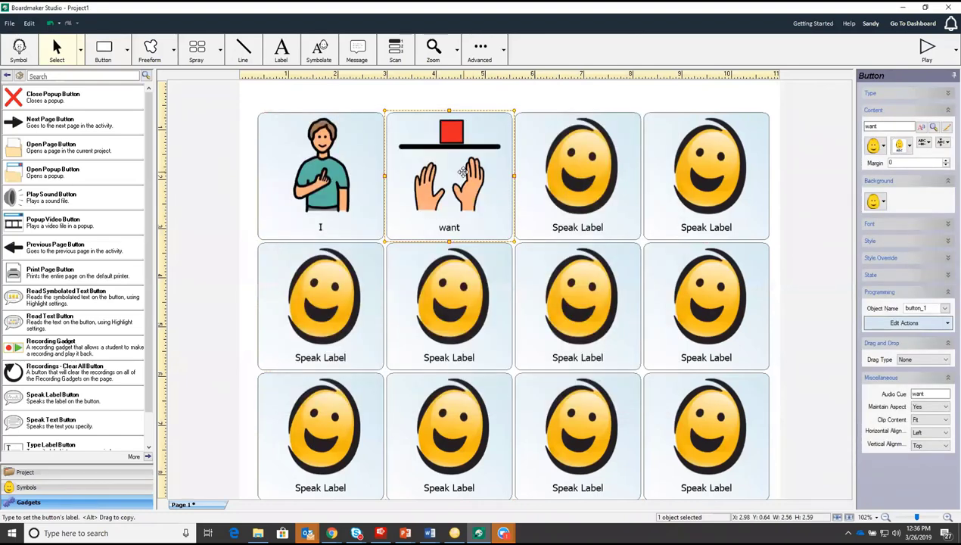
- Label the second button in the middle row "like" and give it the plain smiling face symbol
click(469, 302)
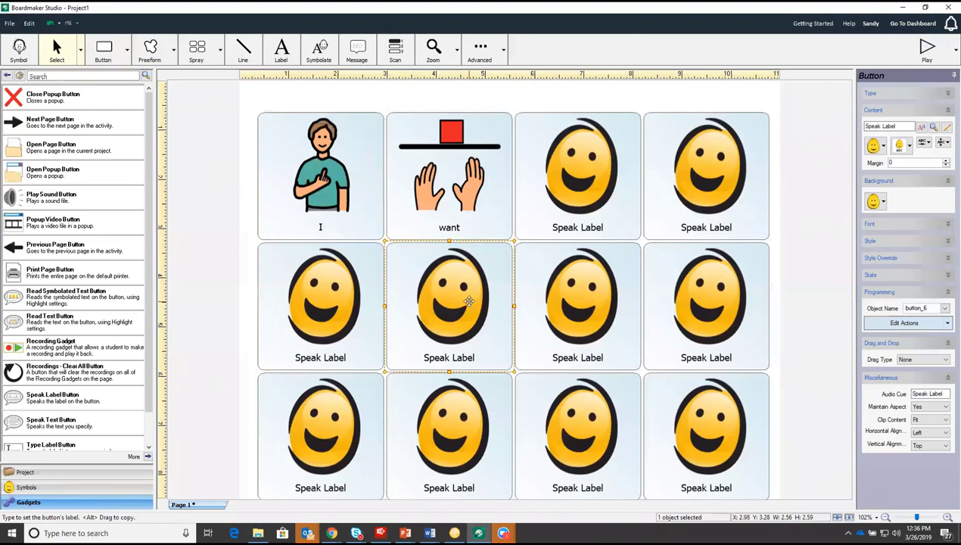
text(like)
key(Return)
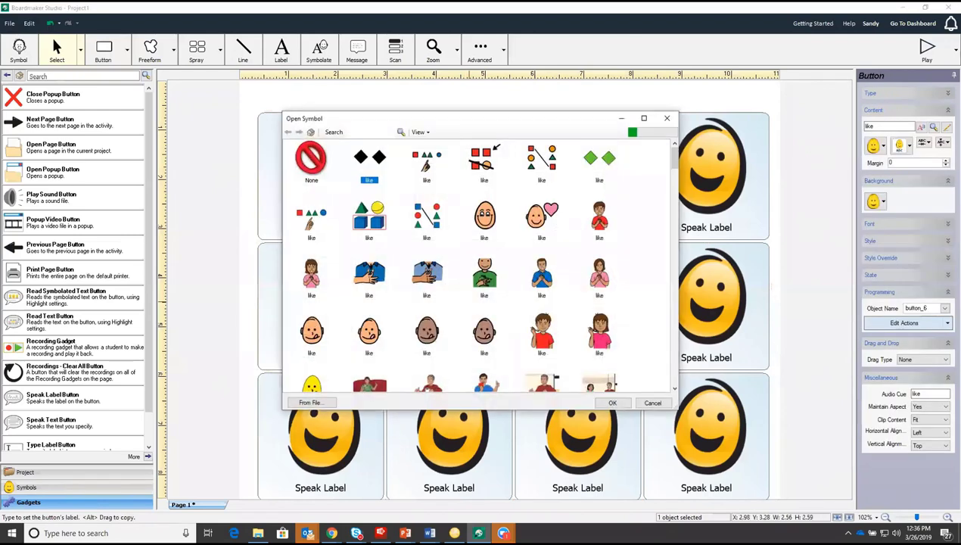
click(478, 253)
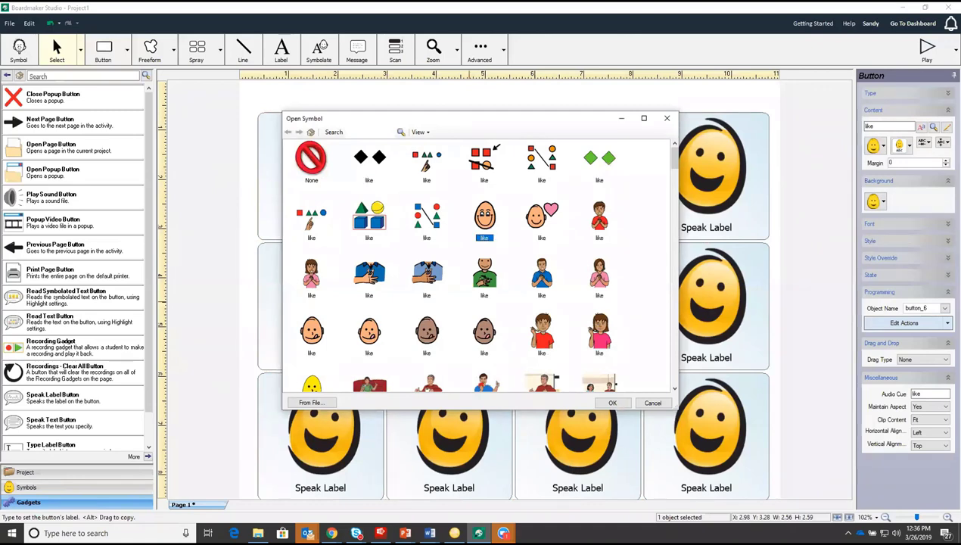
double_click(479, 253)
- Label the third button in the top row "that" and give it the symbol of a person pointing at a yellow square
click(573, 203)
text(that)
key(Return)
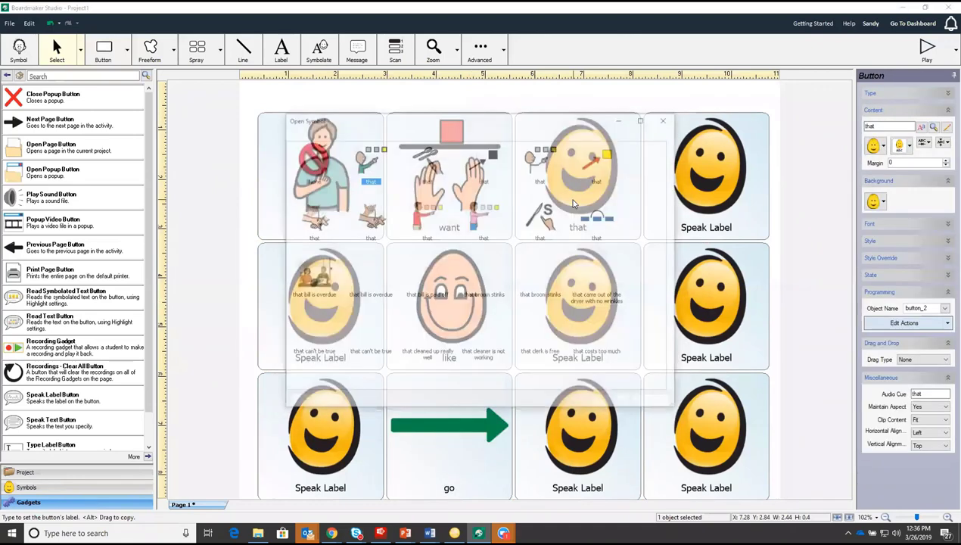
key(Return)
- Label the third button in the bottom row "not" and give it the red prohibition circle symbol
click(611, 454)
text(note)
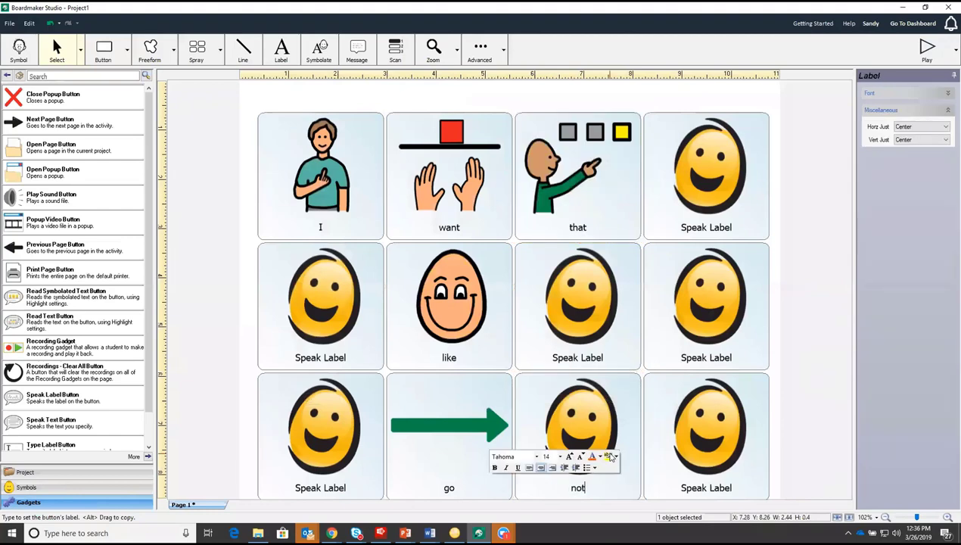
key(Return)
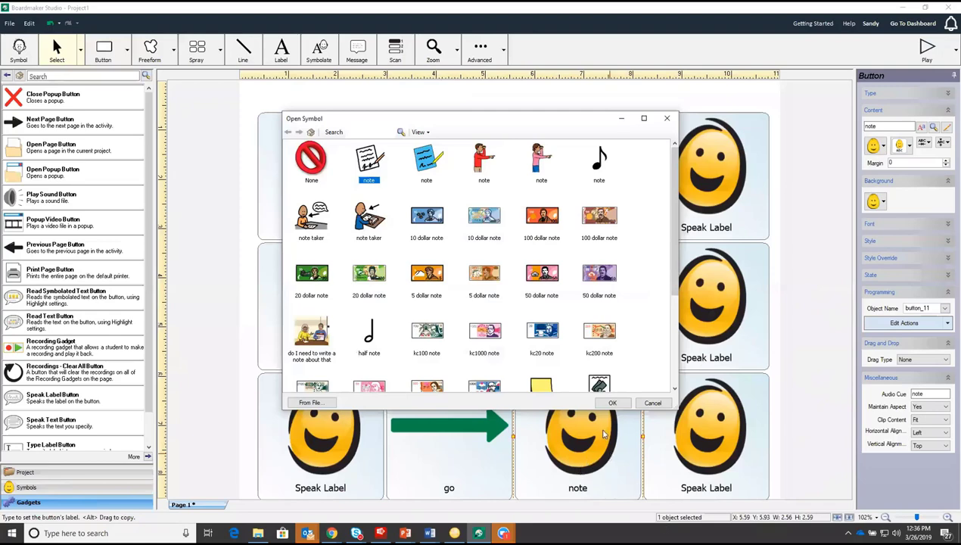
click(653, 403)
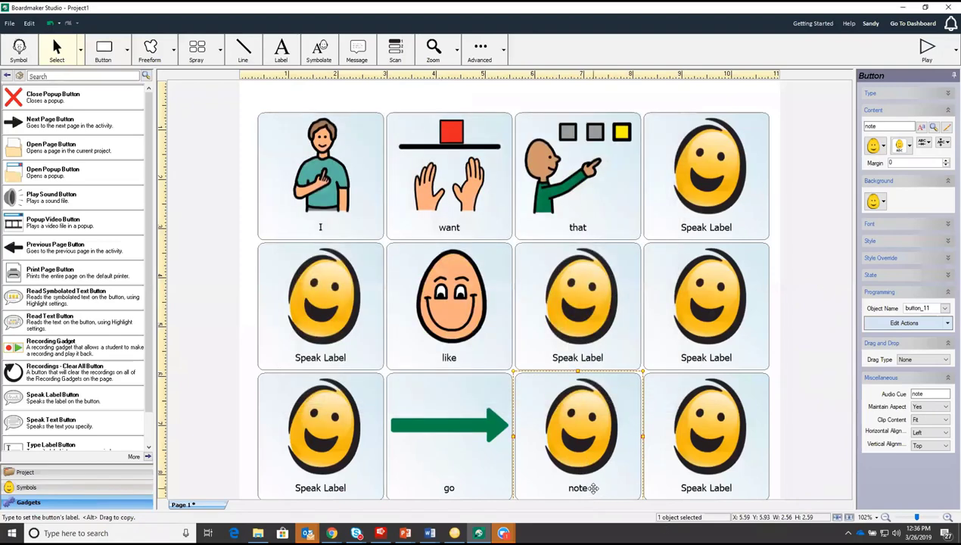
click(593, 488)
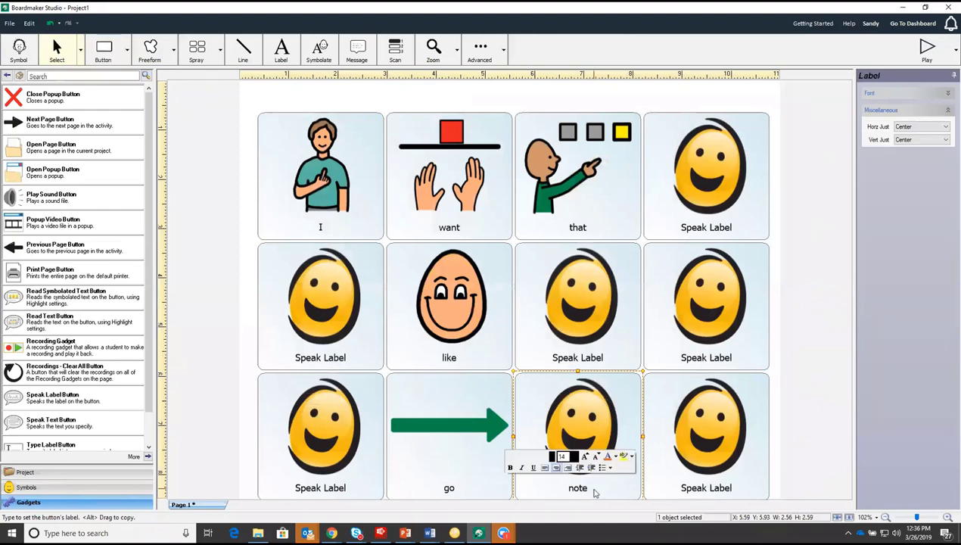
key(BackSpace)
key(Return)
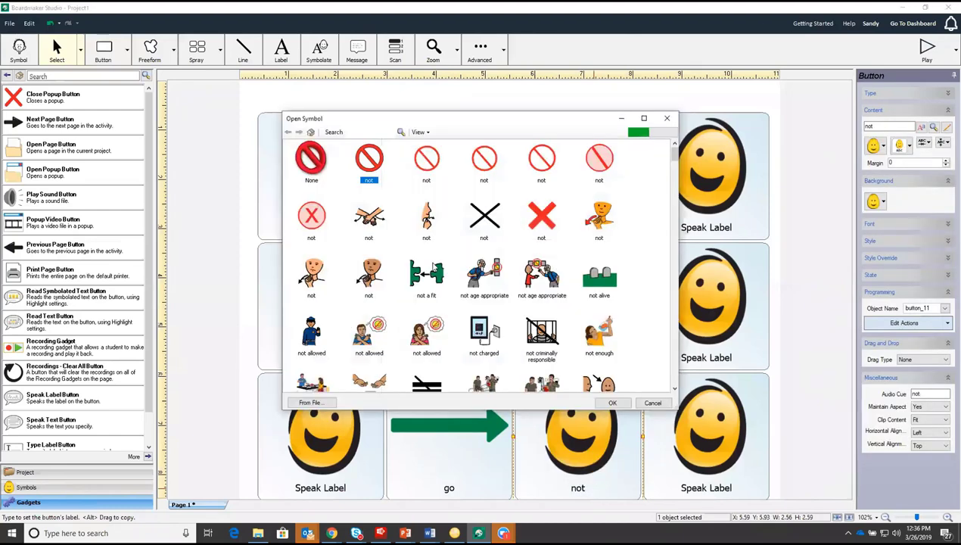
double_click(370, 161)
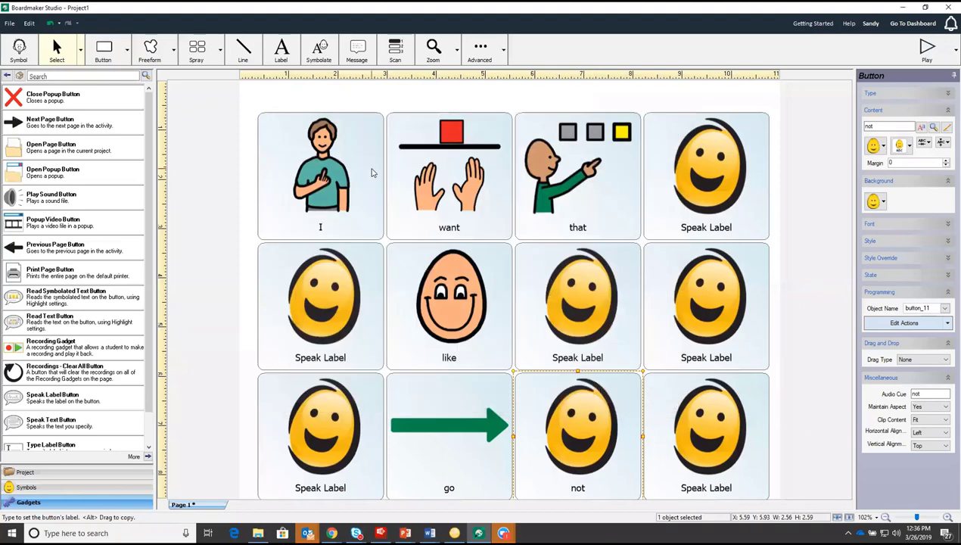
- Label the last button in the bottom row "don't" and give it the wagging finger symbol with red arrows
click(717, 461)
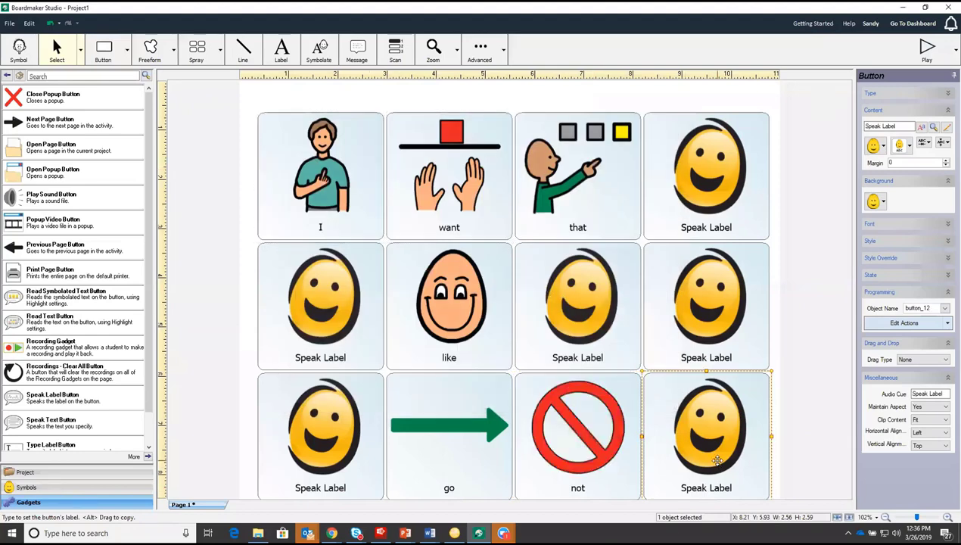
text(don't)
key(Return)
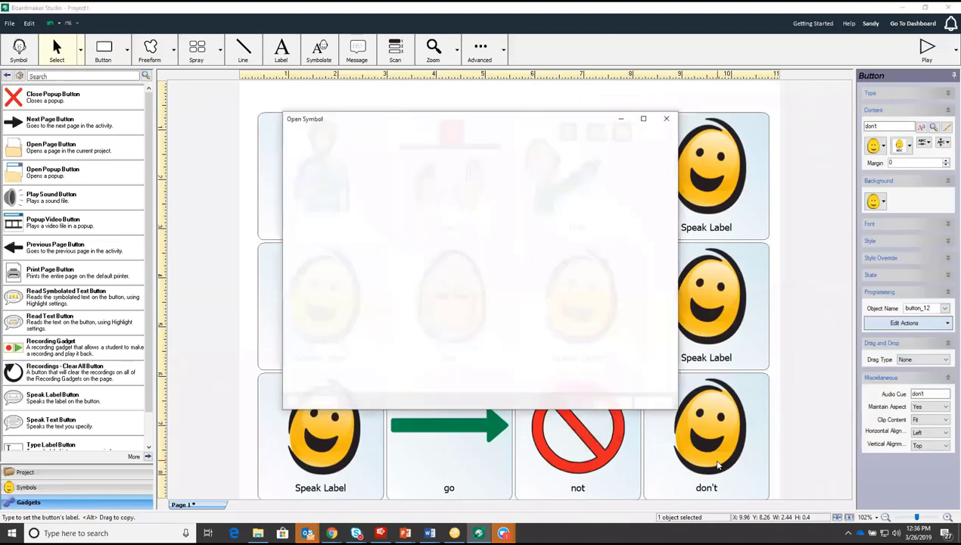
click(591, 166)
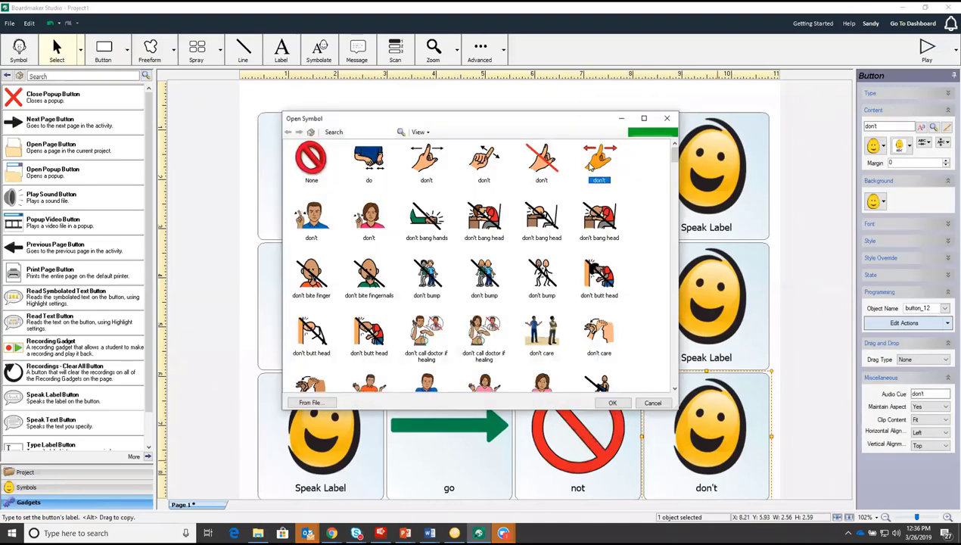
double_click(590, 166)
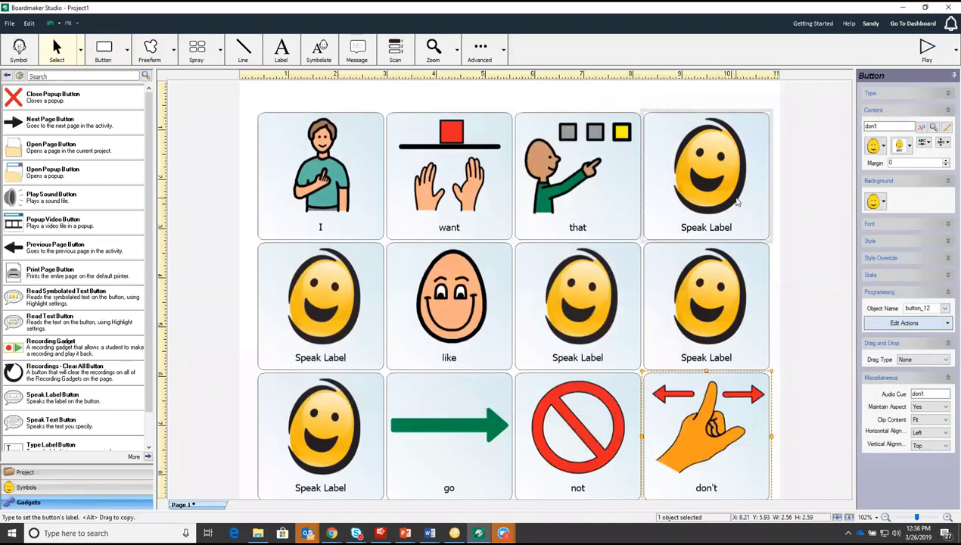
- Label the last button in the top row "help" and give it the symbol of a standing person reaching toward a kneeling one
click(738, 203)
text(help)
key(Return)
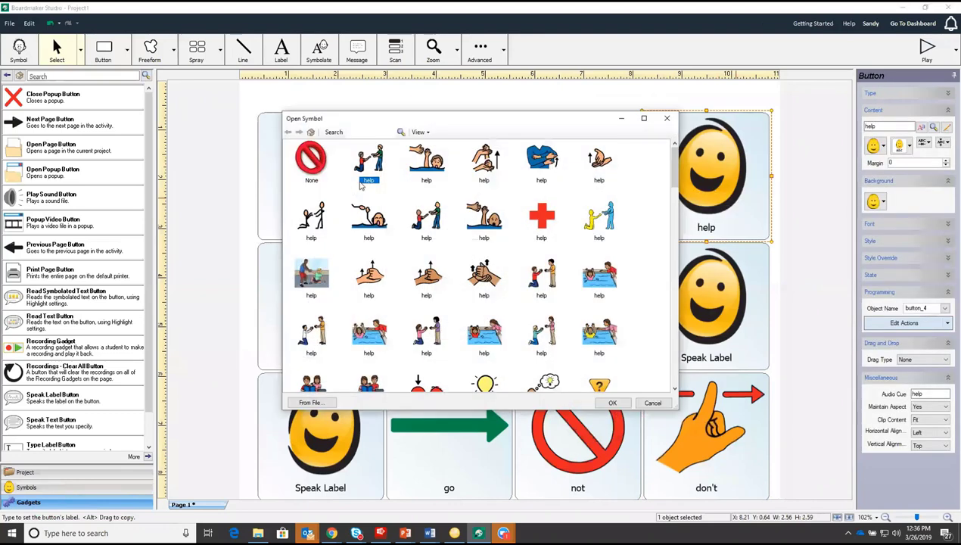
double_click(361, 184)
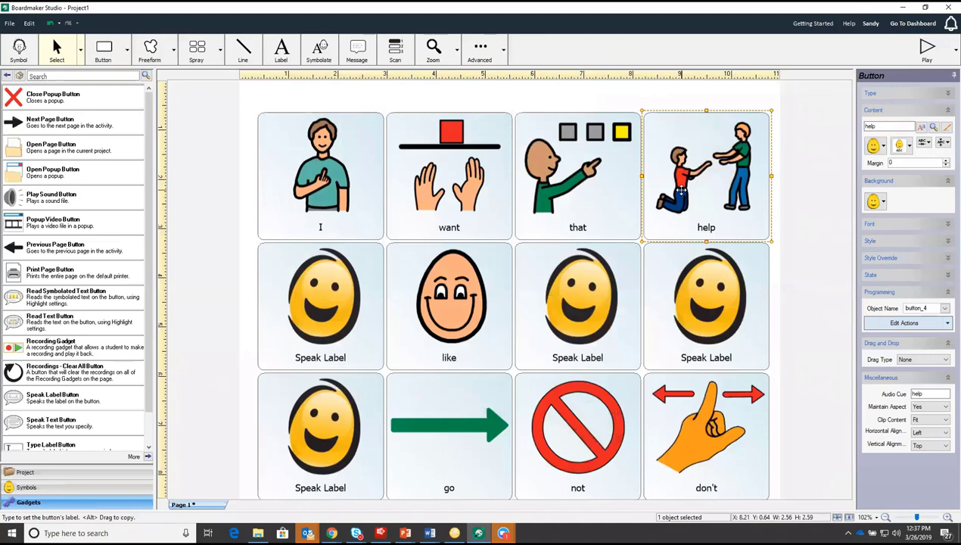
- Play the page to test the "that" button, then return to editing
click(929, 53)
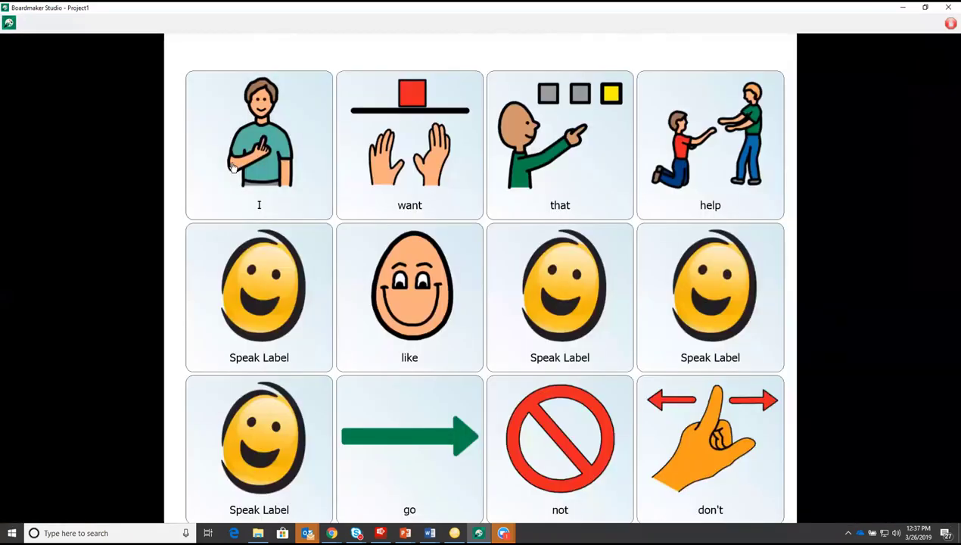
click(566, 165)
click(950, 26)
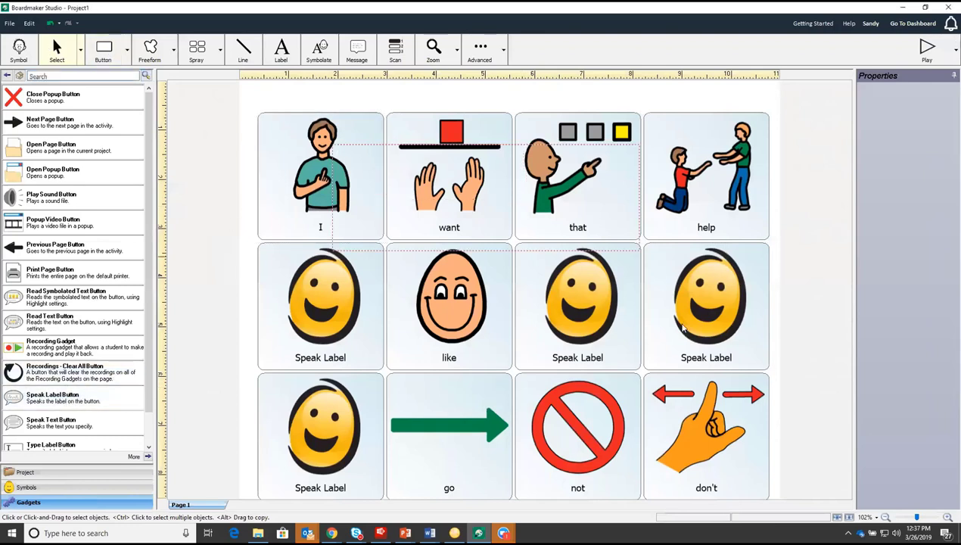
- Delete all the buttons from the page
key(ctrl+a)
key(Delete)
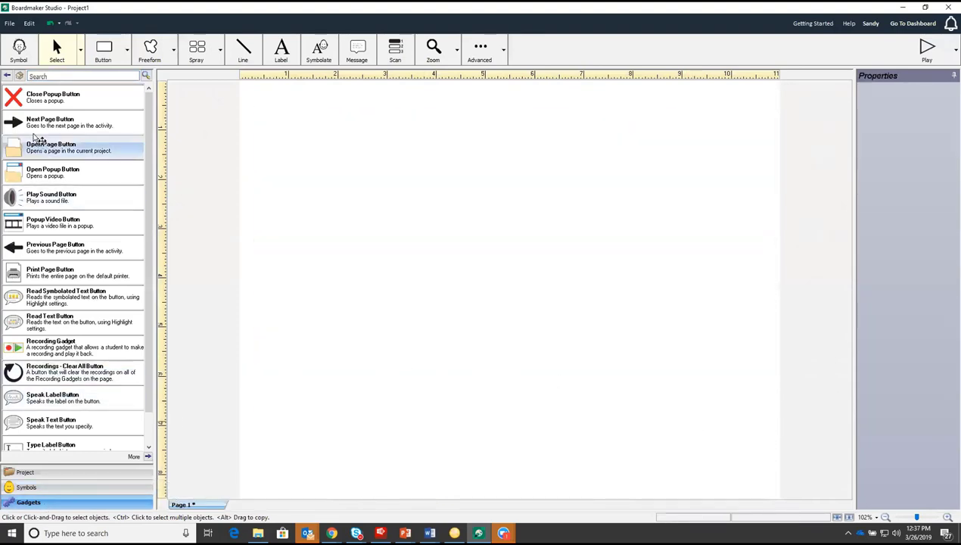
- Place the Sorting Bin - Group A gadget from the Sorting category of Draggable Buttons in the upper-left part of the page
click(6, 76)
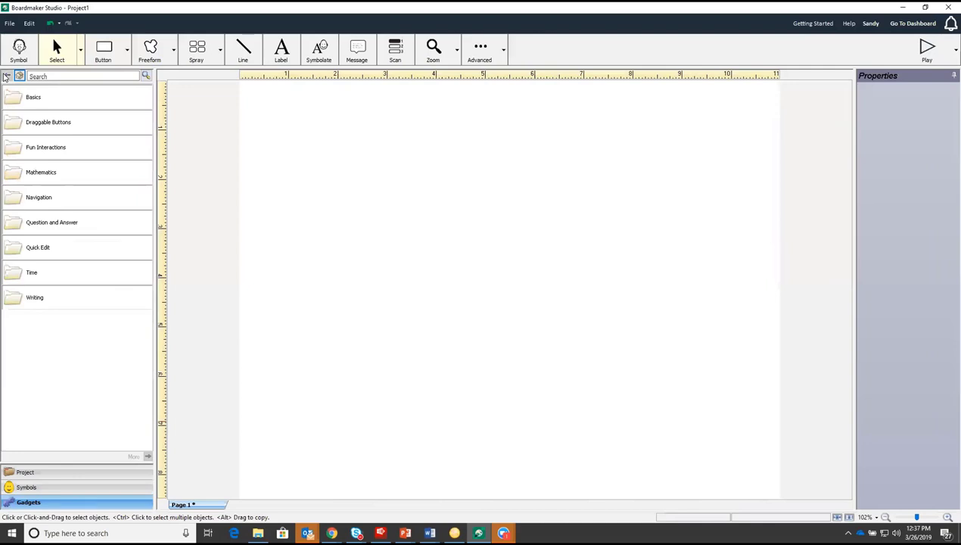
double_click(75, 122)
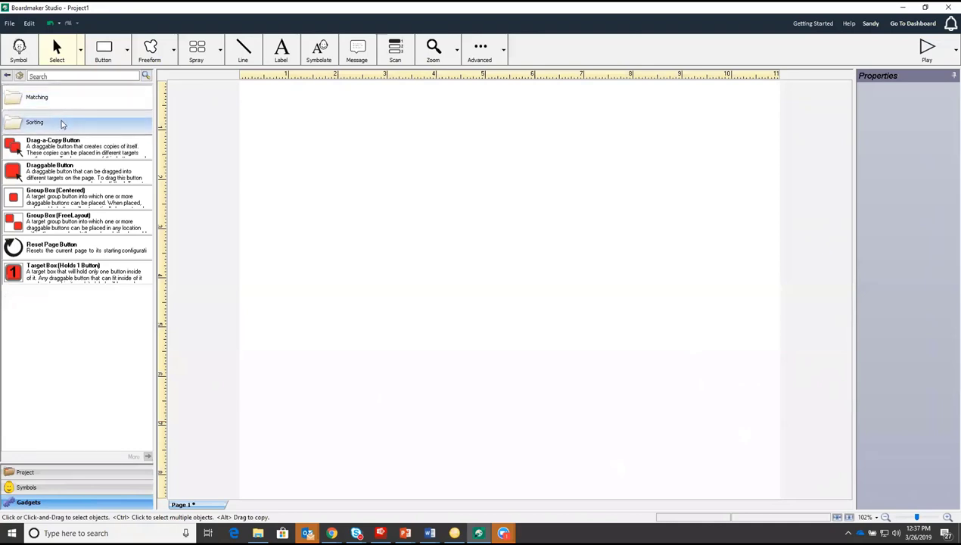
double_click(30, 125)
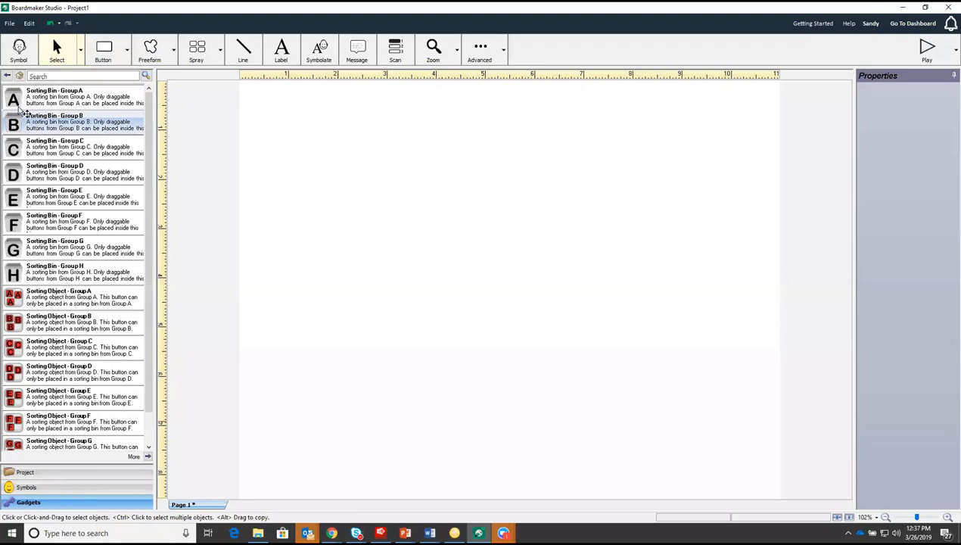
drag(19, 98, 349, 183)
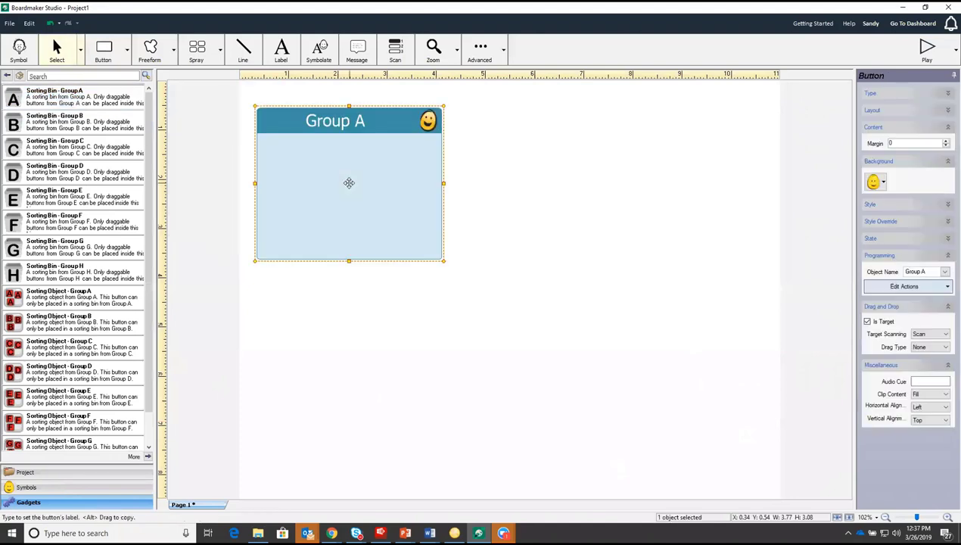
- Place the Sorting Bin - Group B gadget beside the Group A bin, and one Group A and one Group B sorting object stacked below the Group A bin
drag(18, 127, 638, 184)
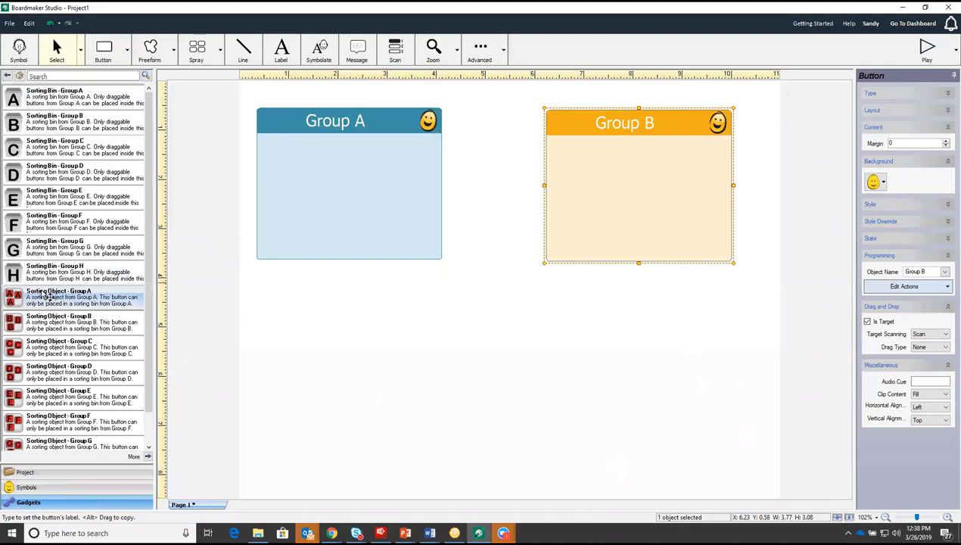
drag(42, 302, 333, 327)
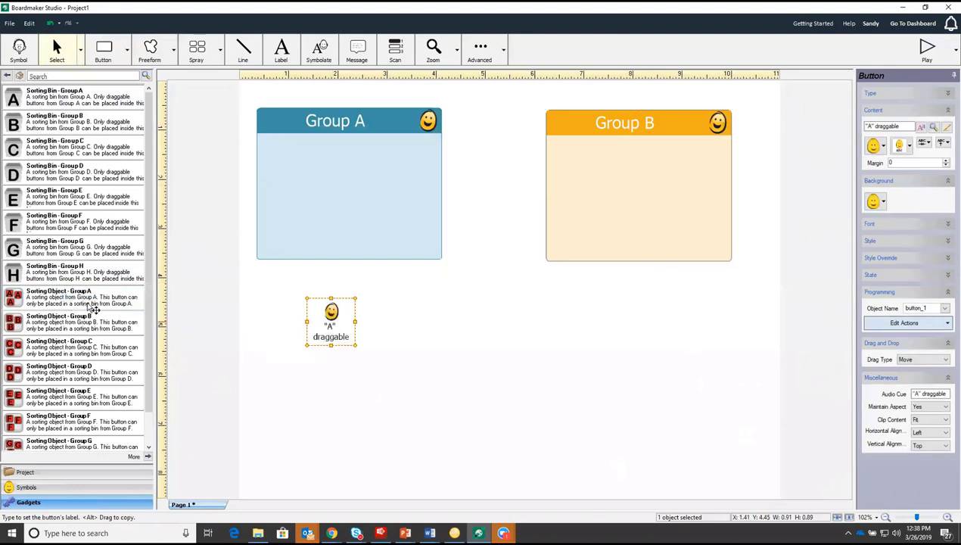
drag(39, 327, 331, 400)
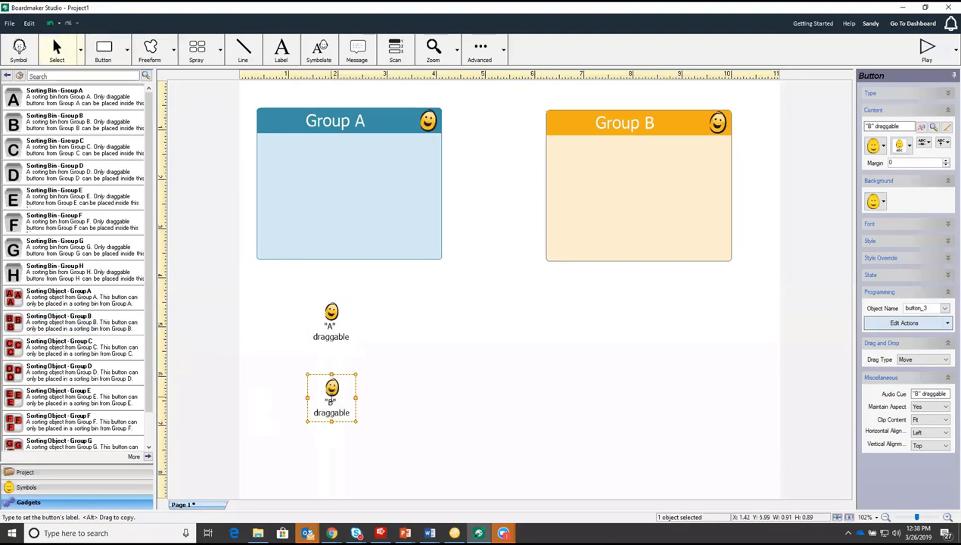
- Retitle the Group A bin "Fruit" and give its header the first fruit symbol, showing a banana with other fruit
click(368, 123)
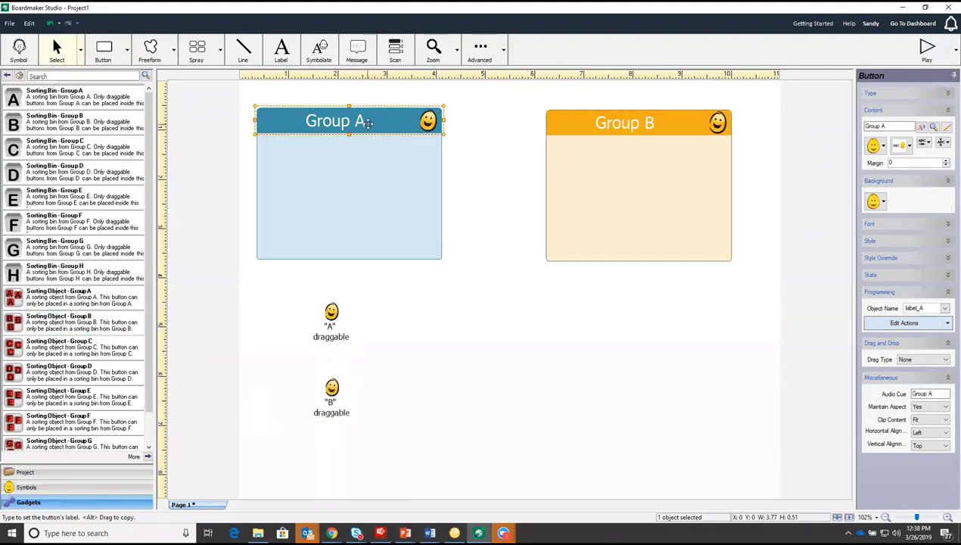
text(Fruit)
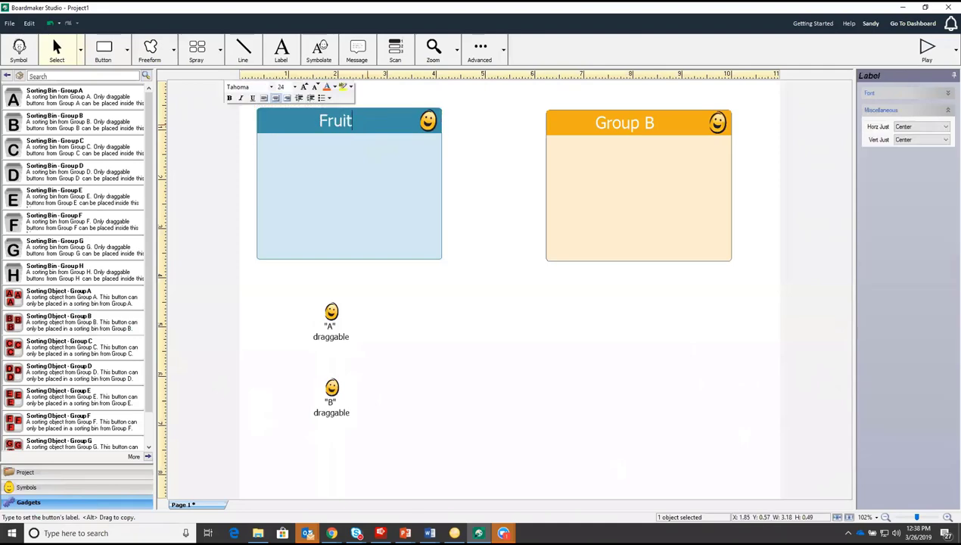
double_click(428, 122)
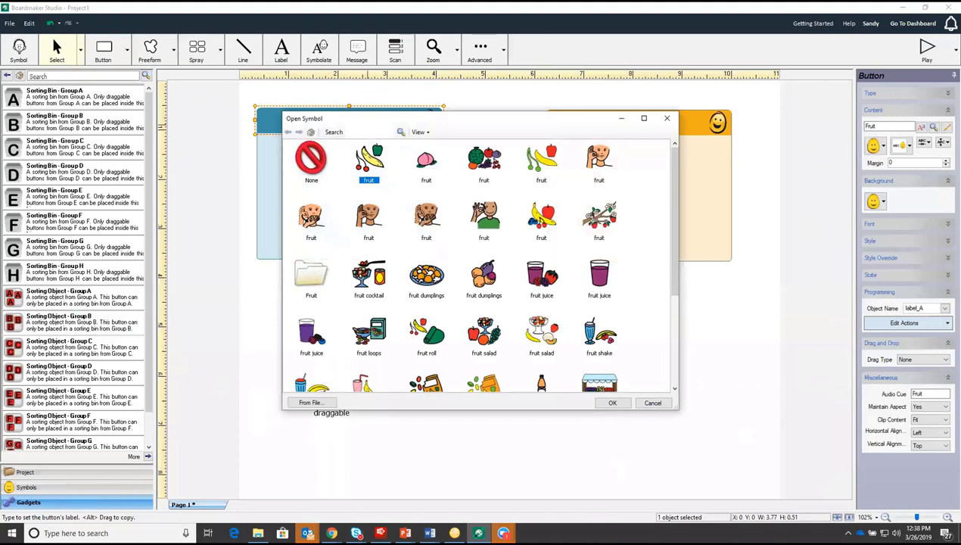
double_click(370, 160)
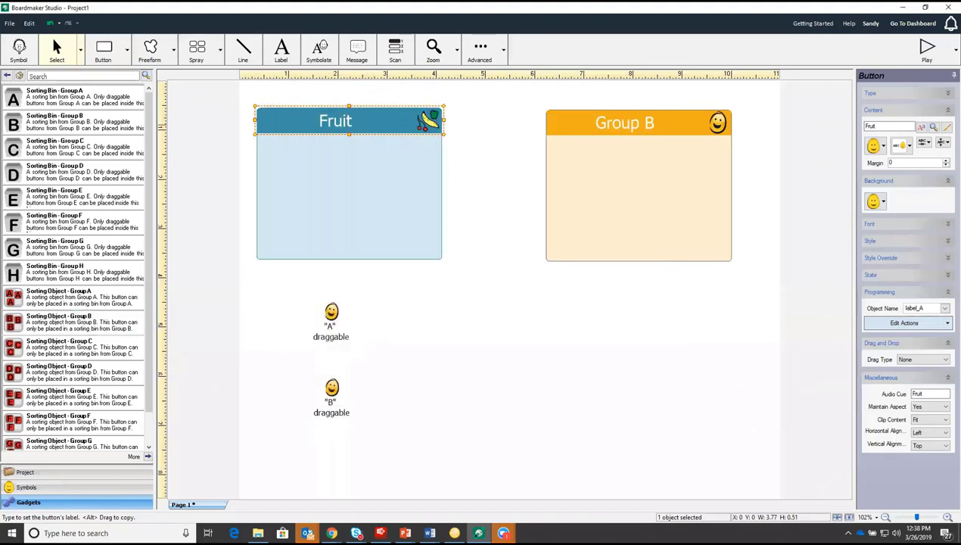
- Retitle the Group B bin "Vegetables" and give its header the first suggested vegetable symbol
click(669, 122)
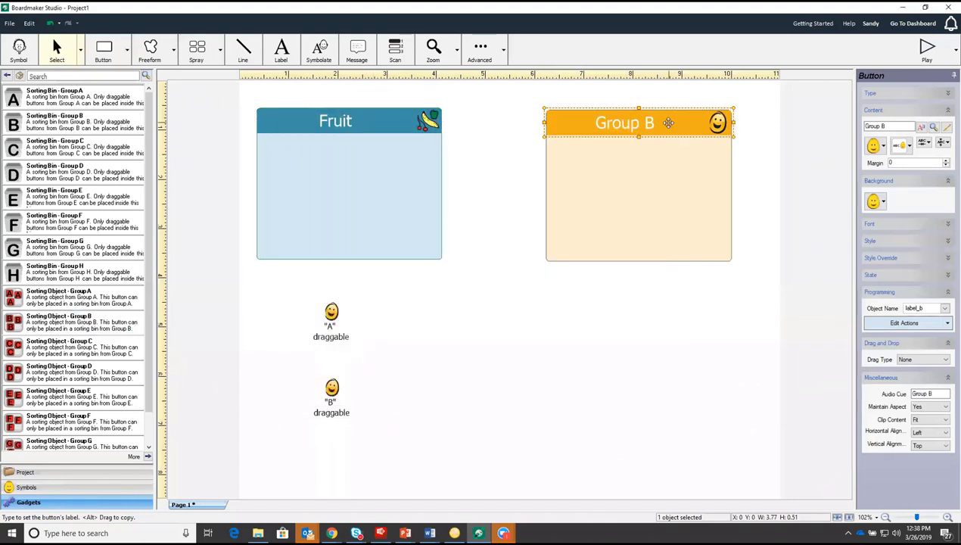
text(Vegetables)
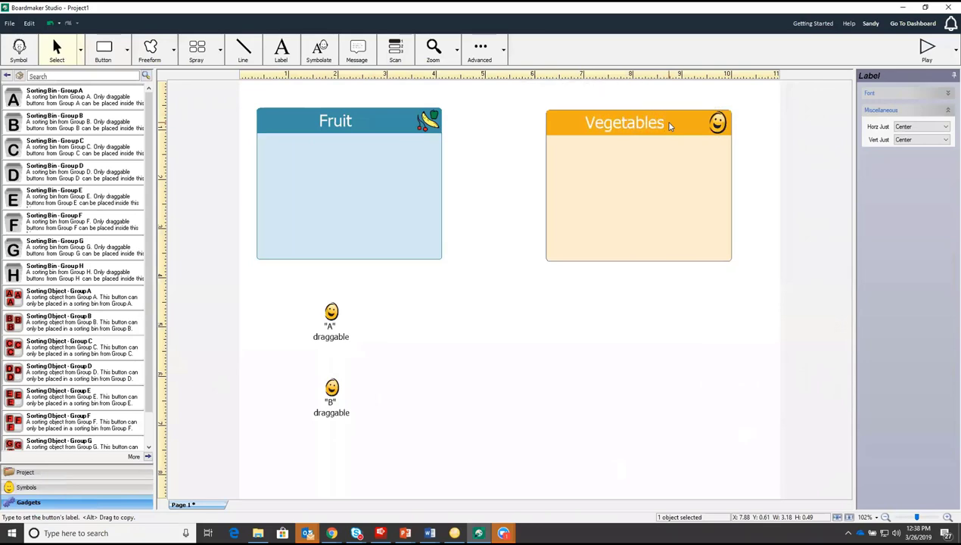
double_click(669, 126)
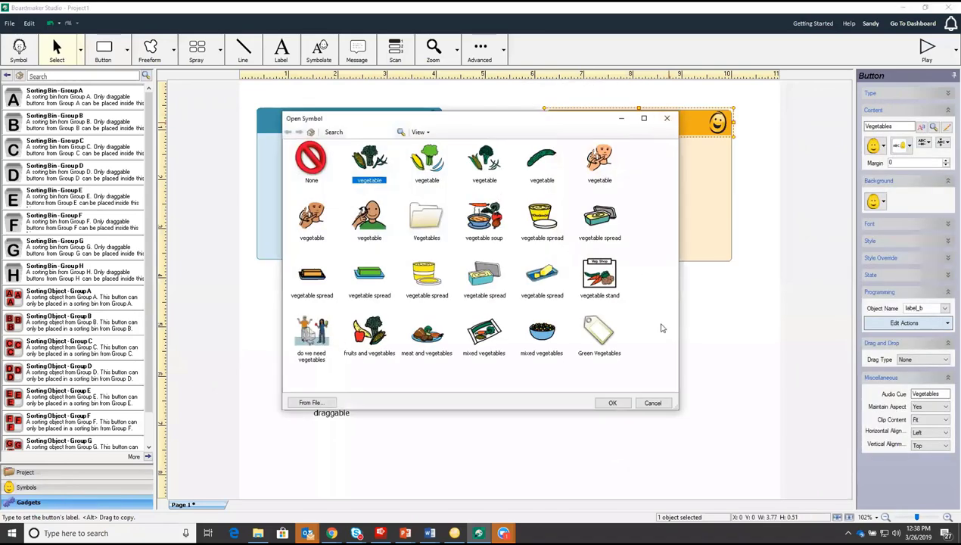
click(613, 403)
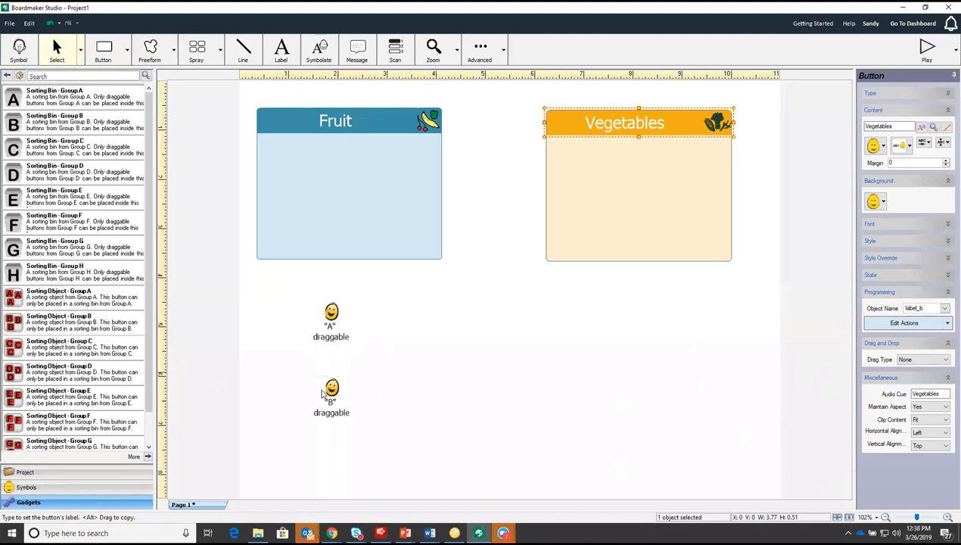
- Spray the "A" draggable and the "B" draggable each into a horizontal row of five buttons
click(195, 51)
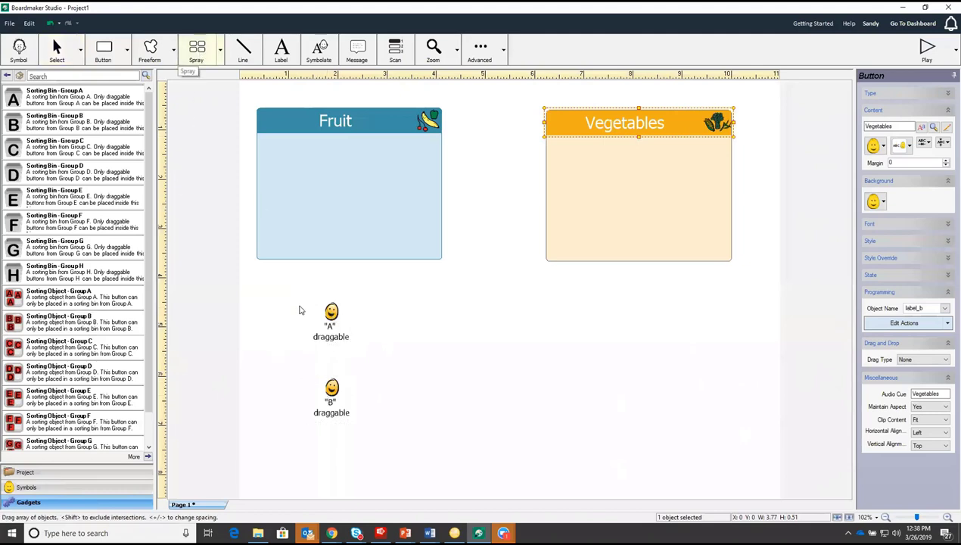
drag(331, 322, 500, 318)
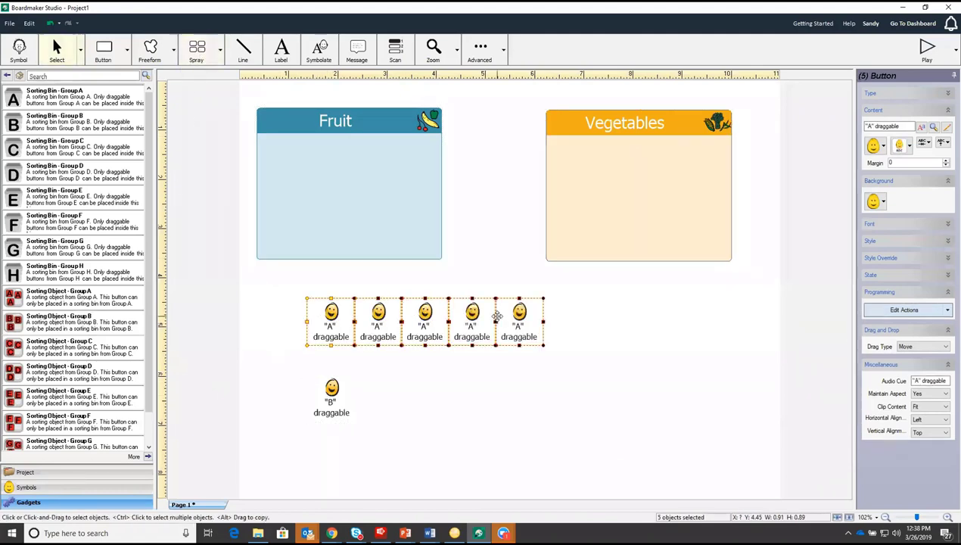
click(195, 52)
drag(351, 396, 512, 406)
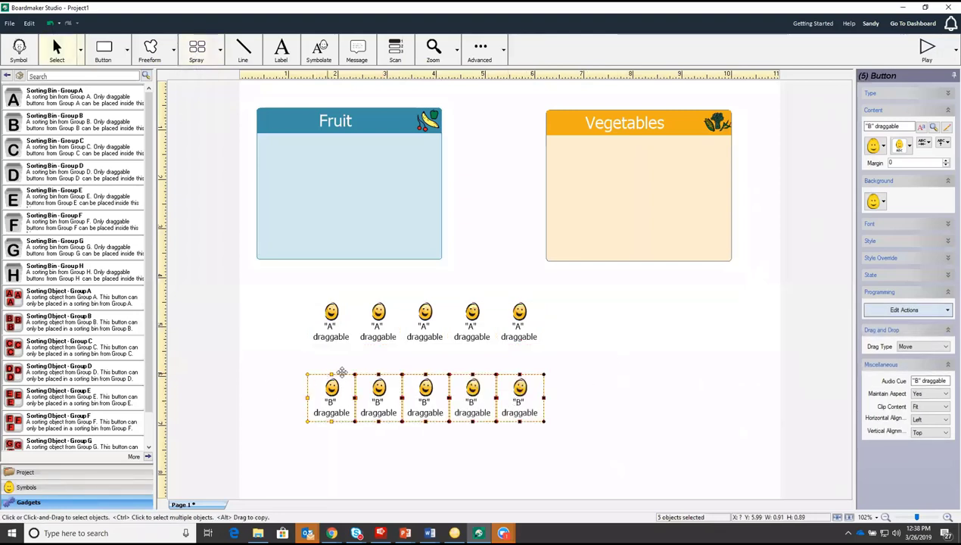
- Label the first two "A" draggables "apple" and "banana", giving each its first suggested matching symbol
click(335, 319)
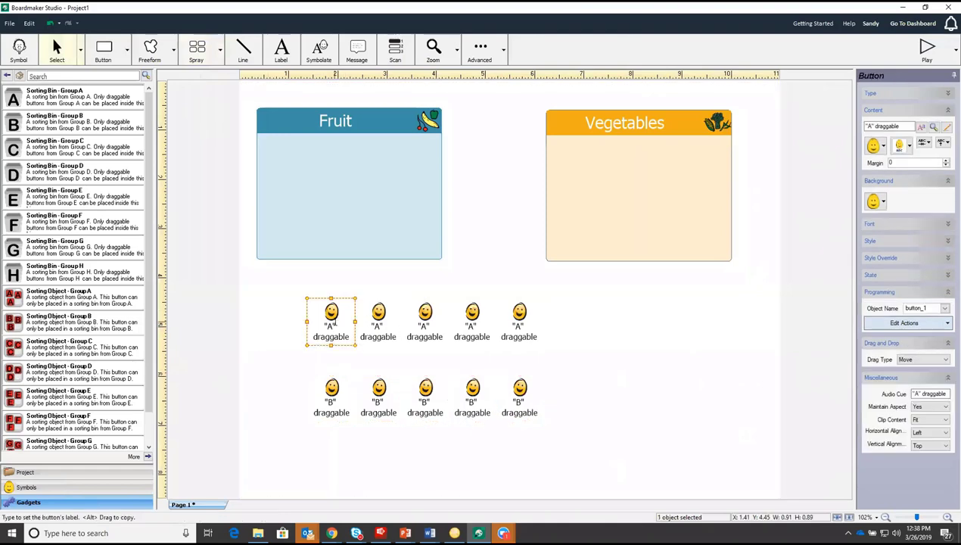
text(apple)
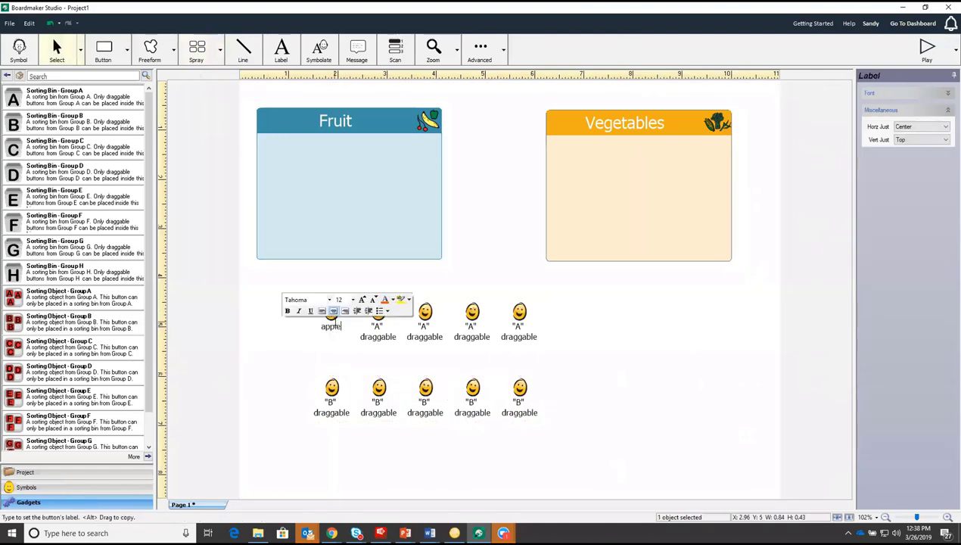
key(Return)
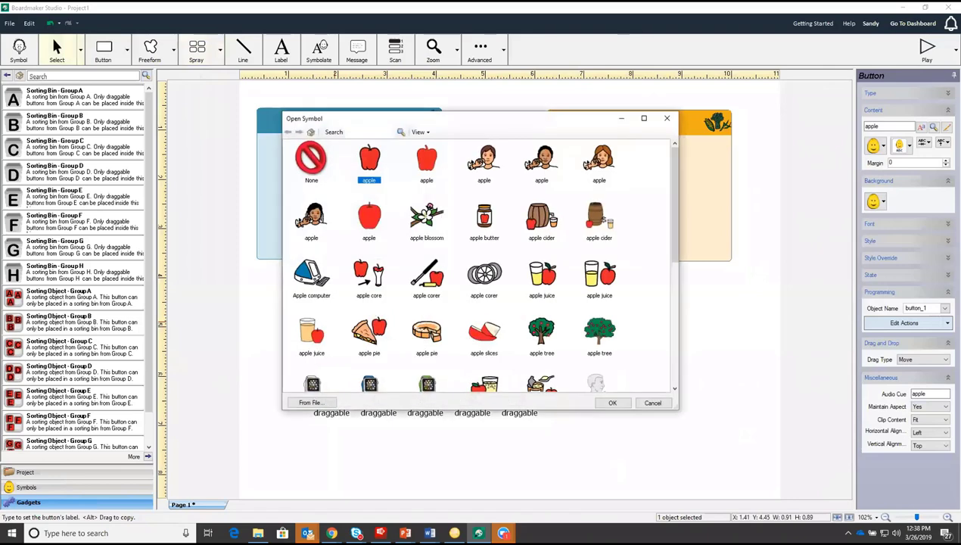
key(Return)
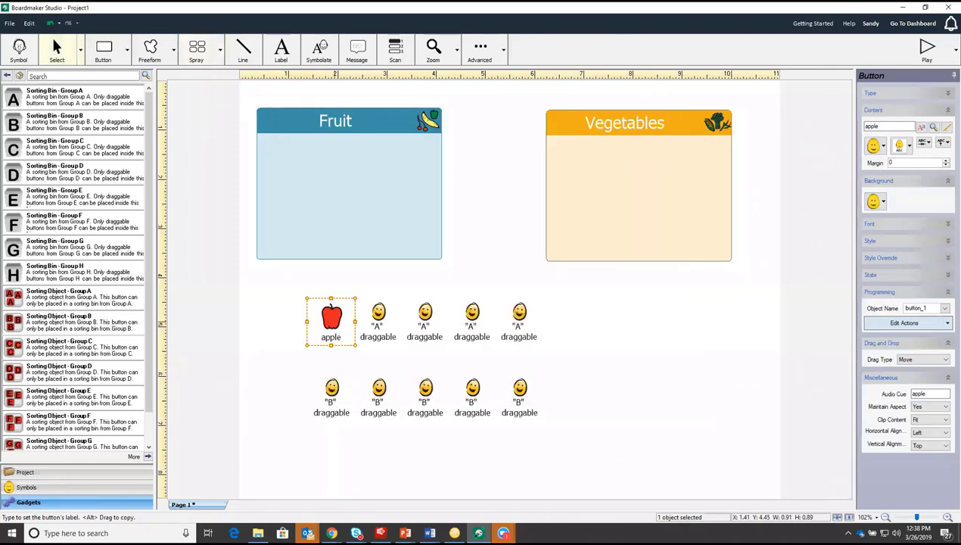
click(366, 324)
text(banana)
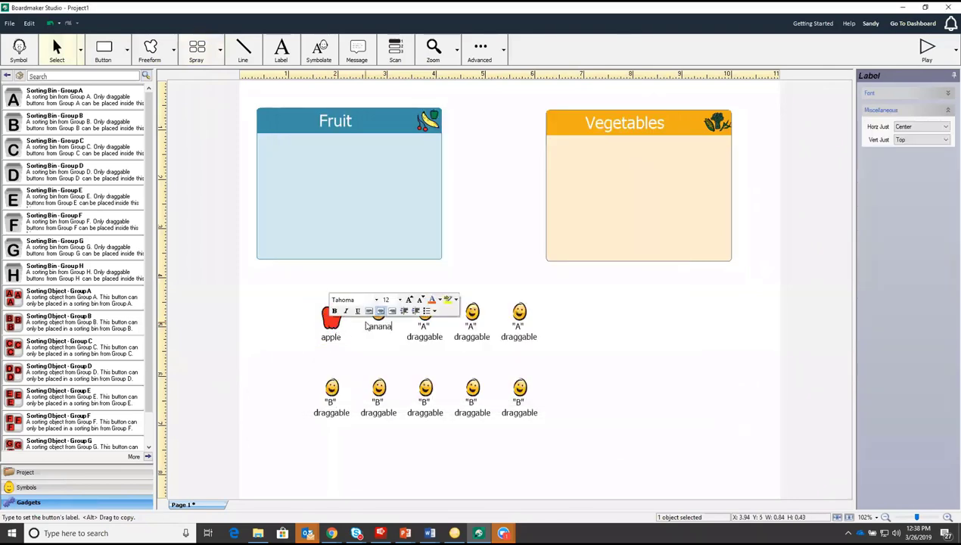
key(Return)
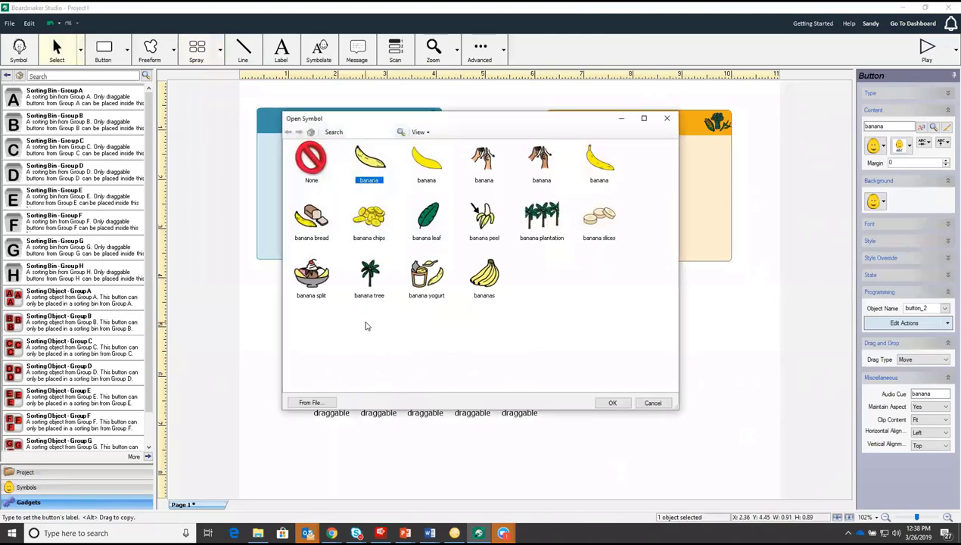
key(Return)
- Label the first two "B" draggables "lettuce" with the first lettuce symbol and "beans" with the "bean on vine" symbol
click(332, 392)
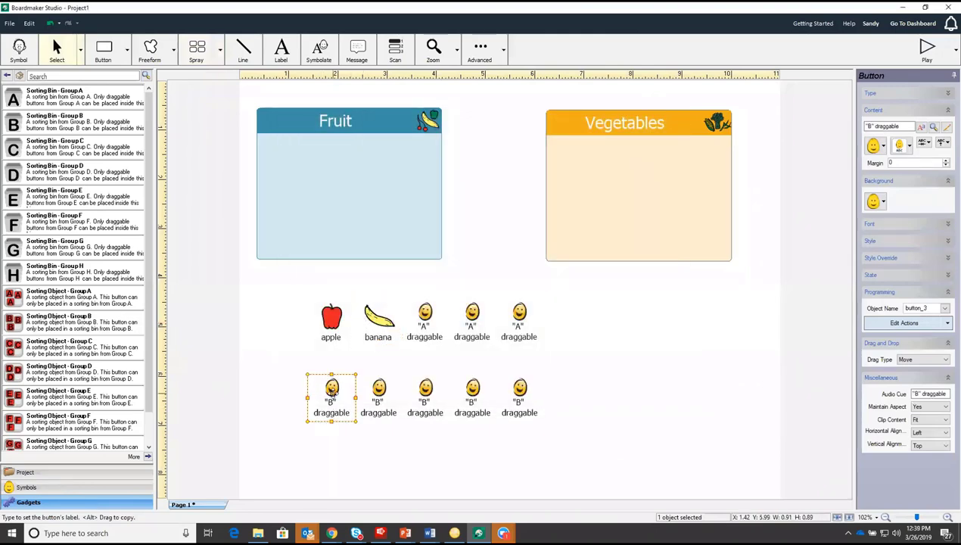
text(lettuce)
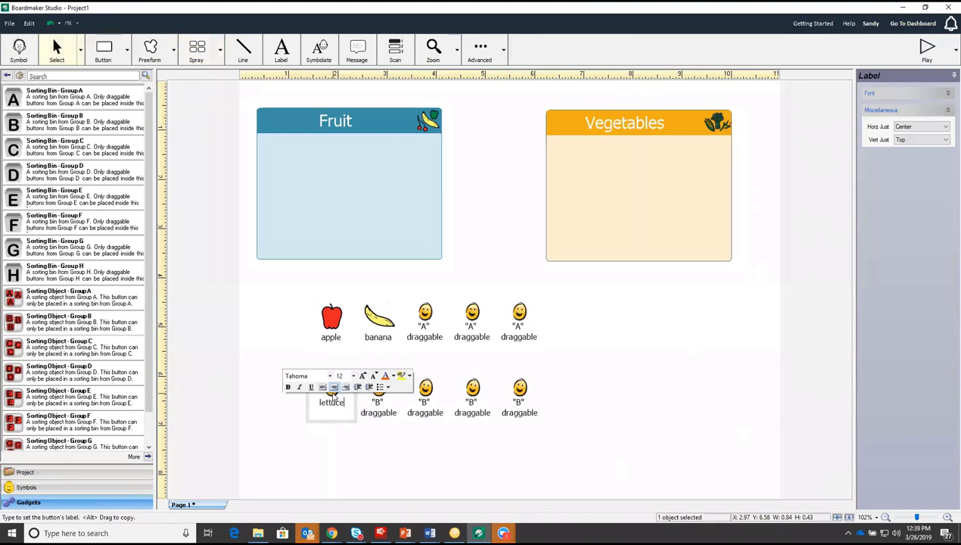
key(Return)
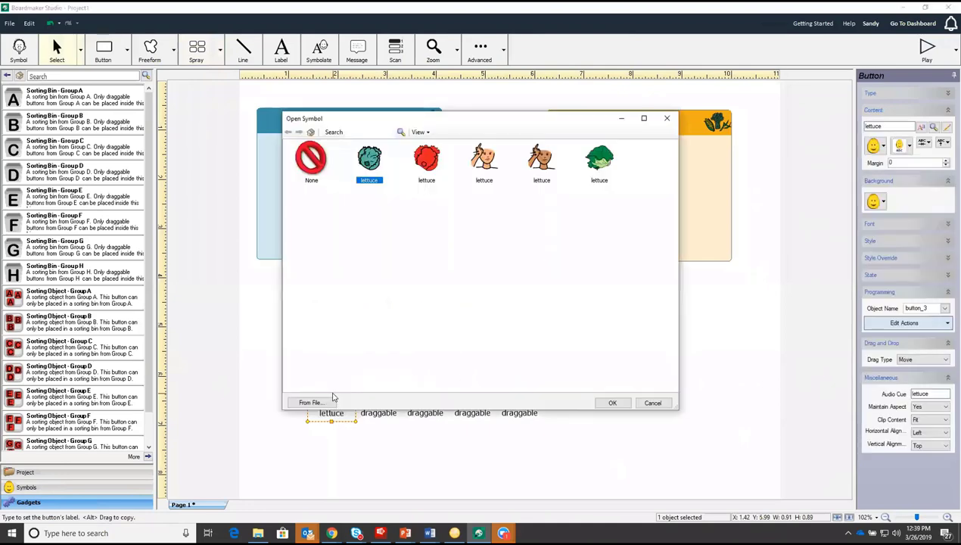
key(Return)
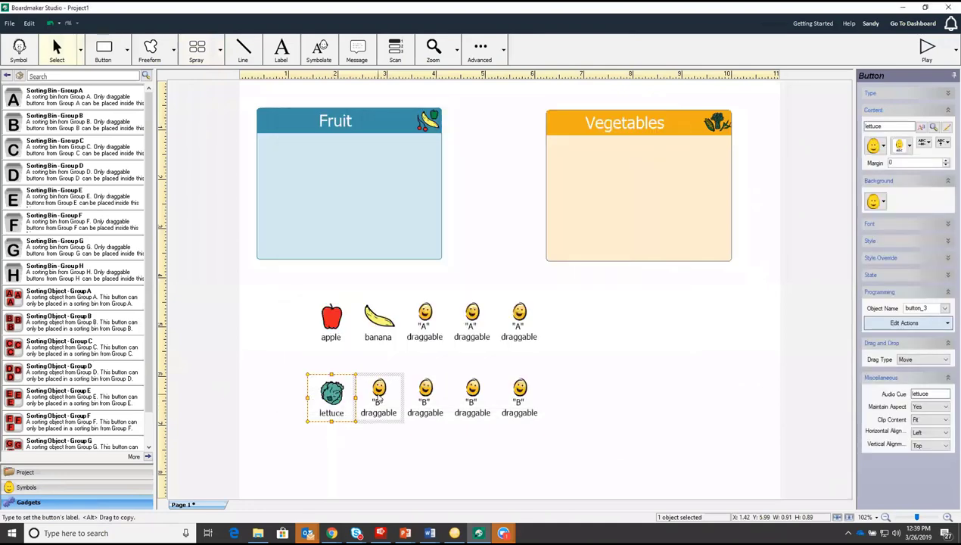
click(380, 397)
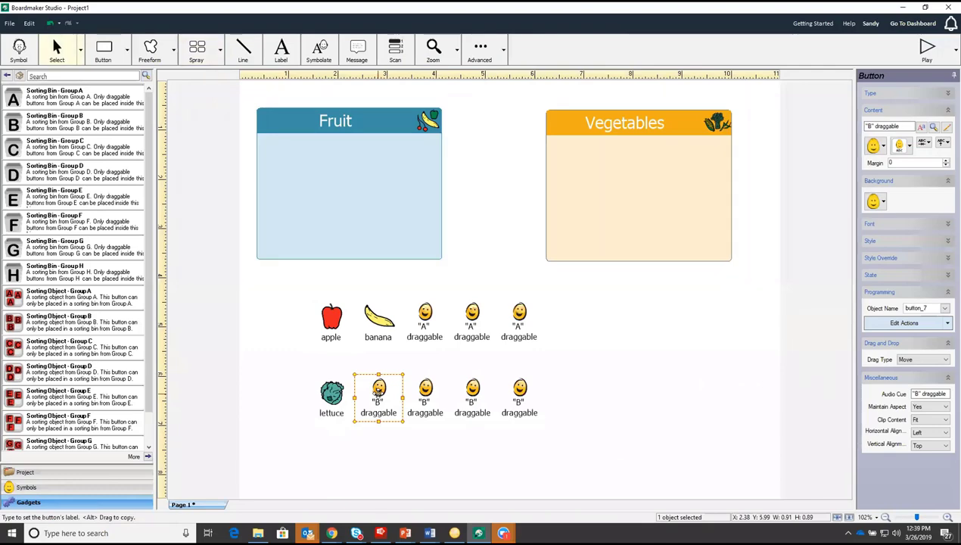
text(beans)
key(Return)
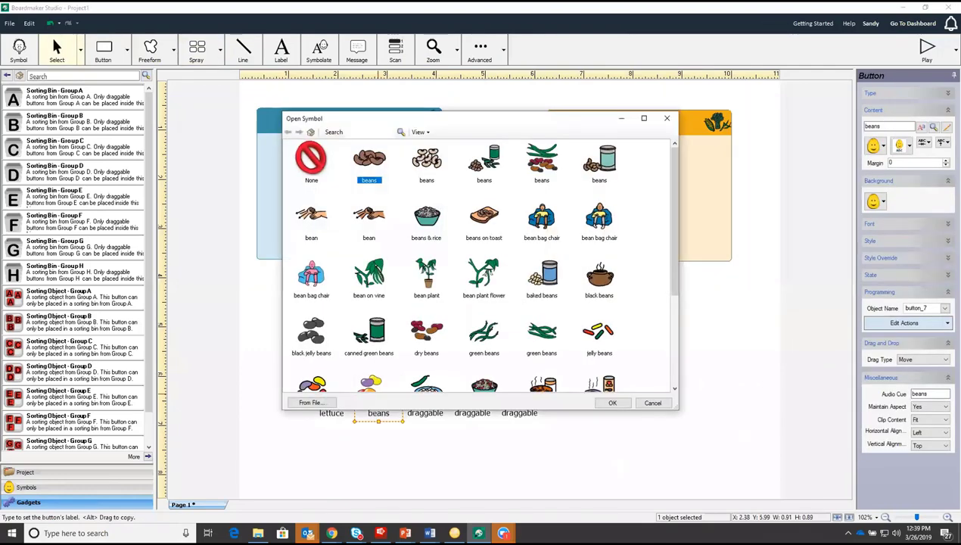
click(542, 160)
click(369, 276)
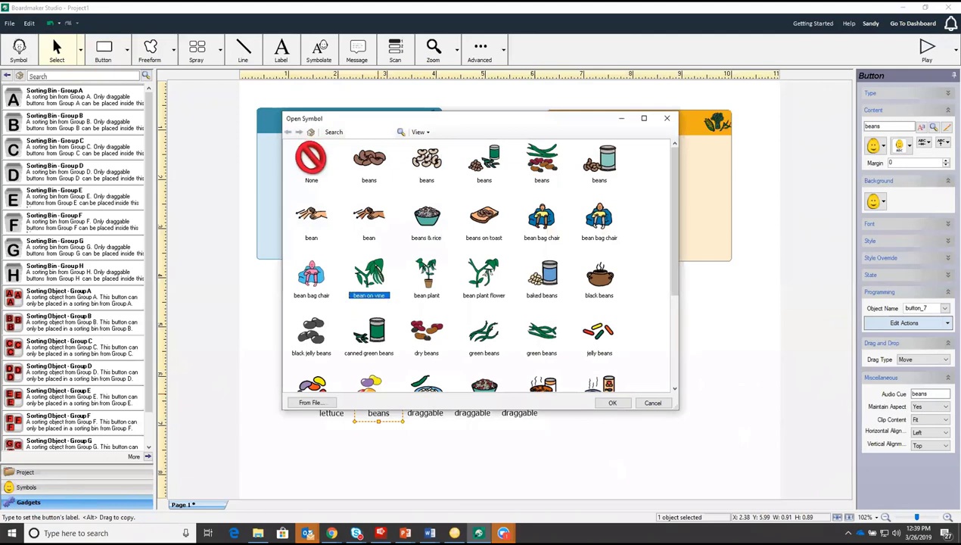
key(Return)
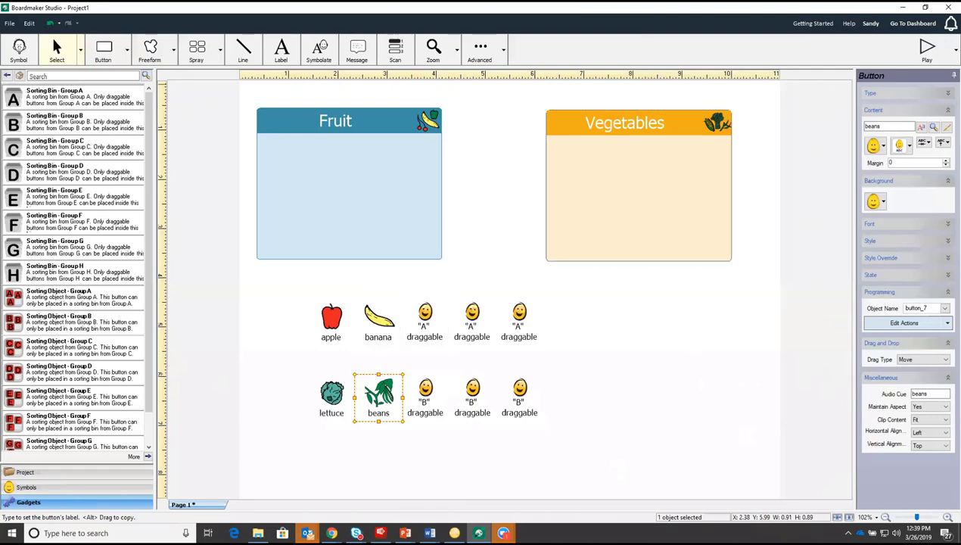
- Play the page to test sorting the apple into Fruit and the lettuce into Vegetables, then return to editing
click(927, 48)
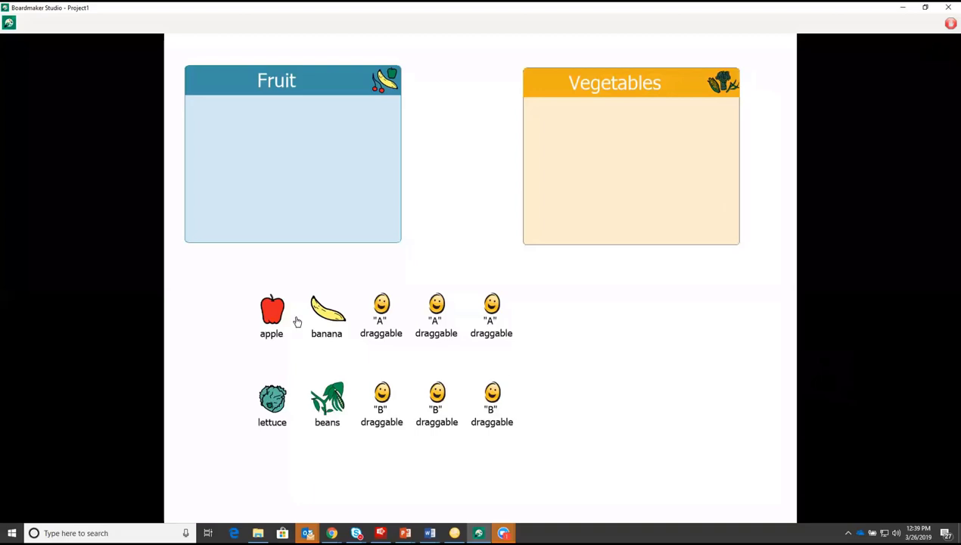
click(269, 314)
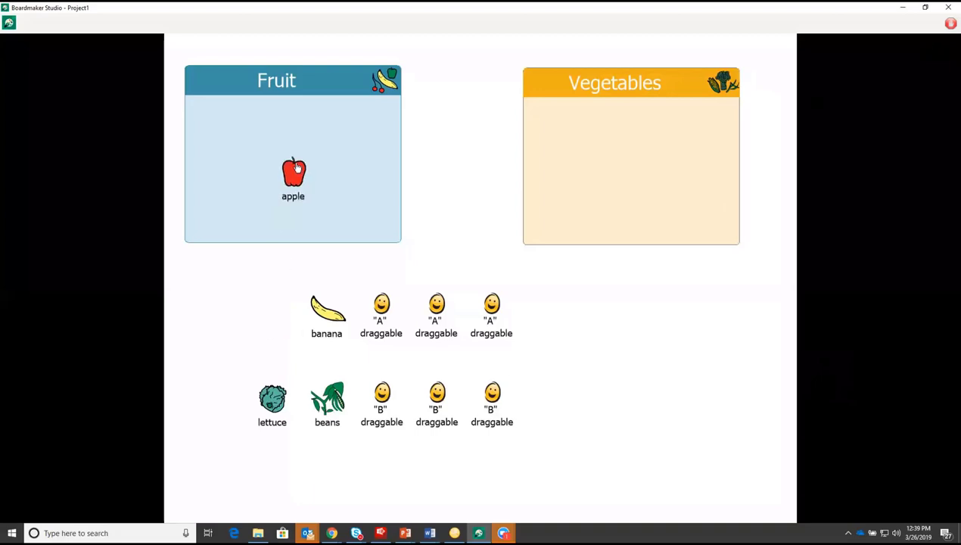
click(274, 407)
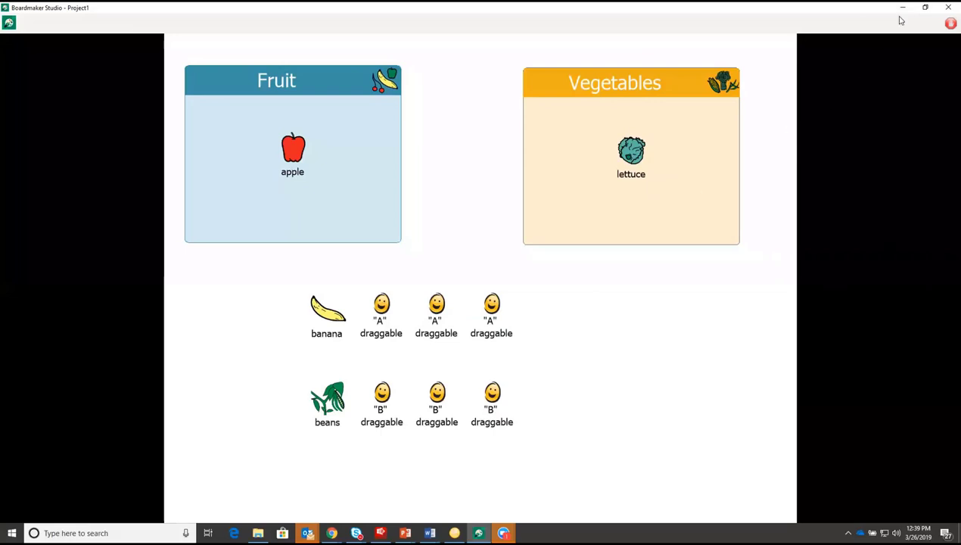
click(950, 24)
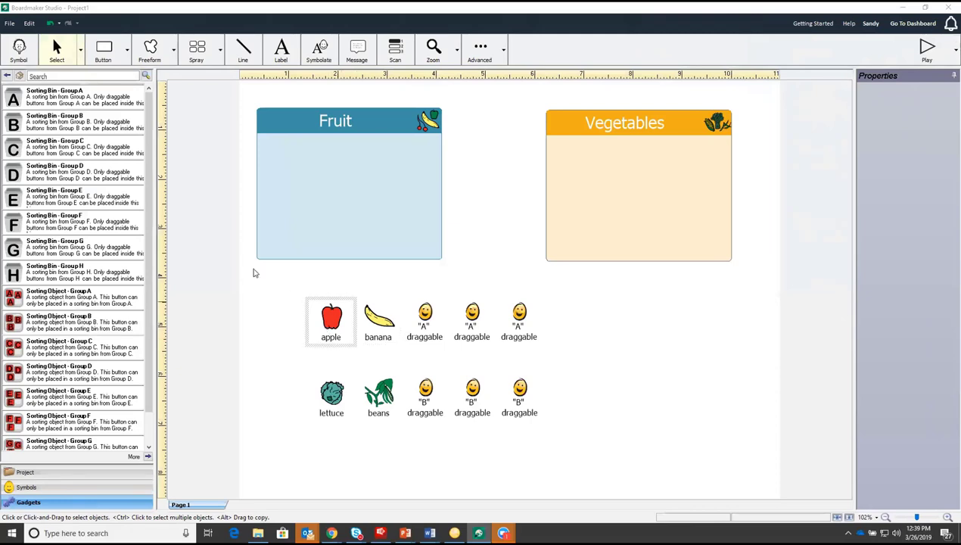
- Select all ten draggable buttons in both rows and shuffle their order
drag(329, 322, 524, 406)
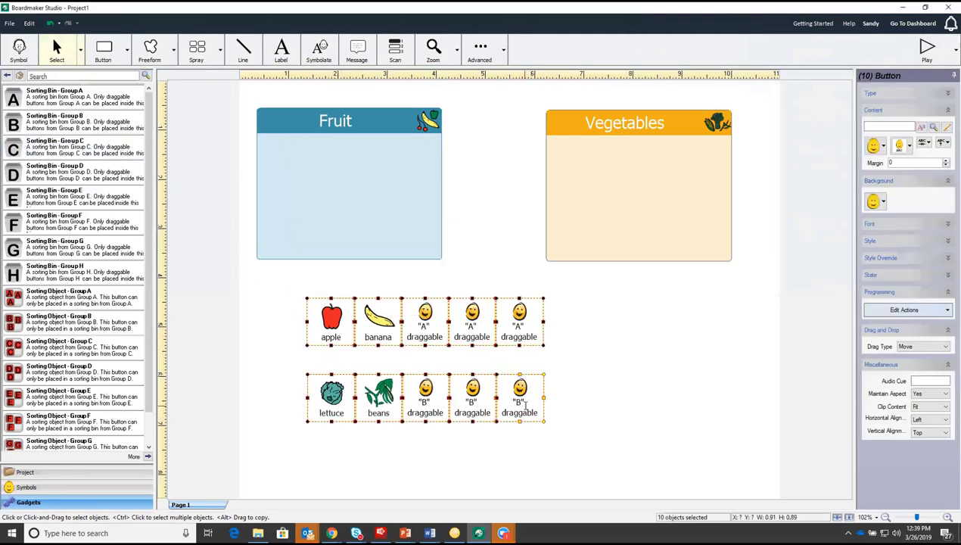
right_click(525, 406)
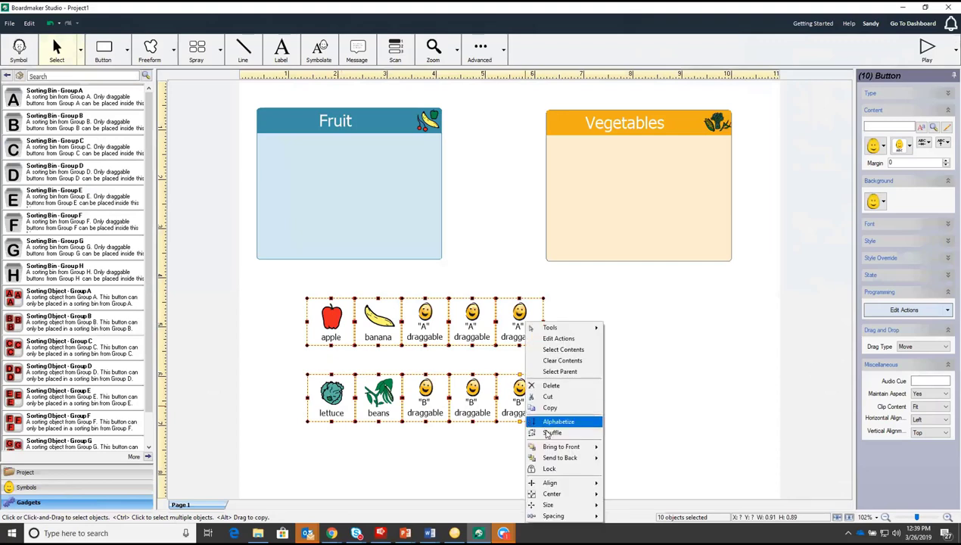
click(547, 434)
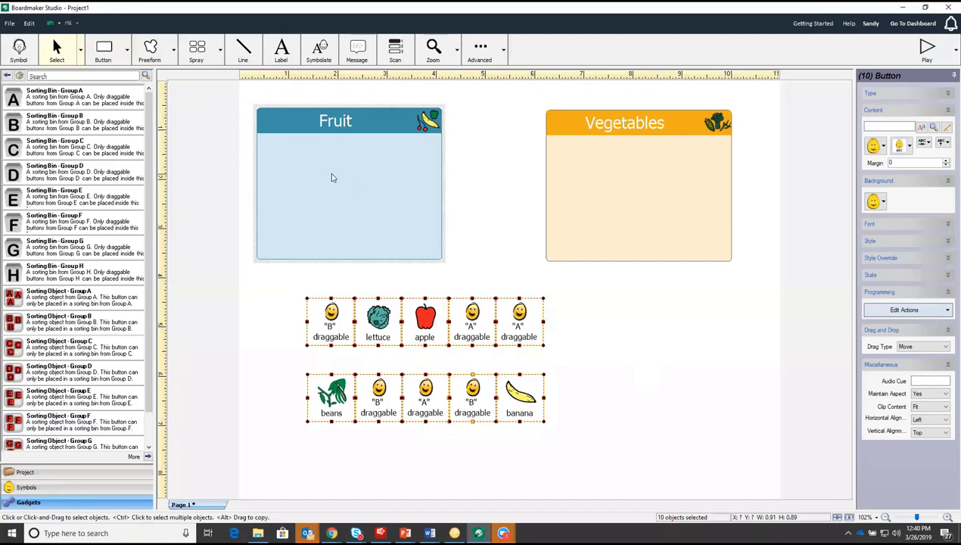
- Clear the sorting bins and draggable buttons off the page and add the Simple Calculator gadget from the Mathematics calculators
drag(319, 176, 653, 391)
key(Delete)
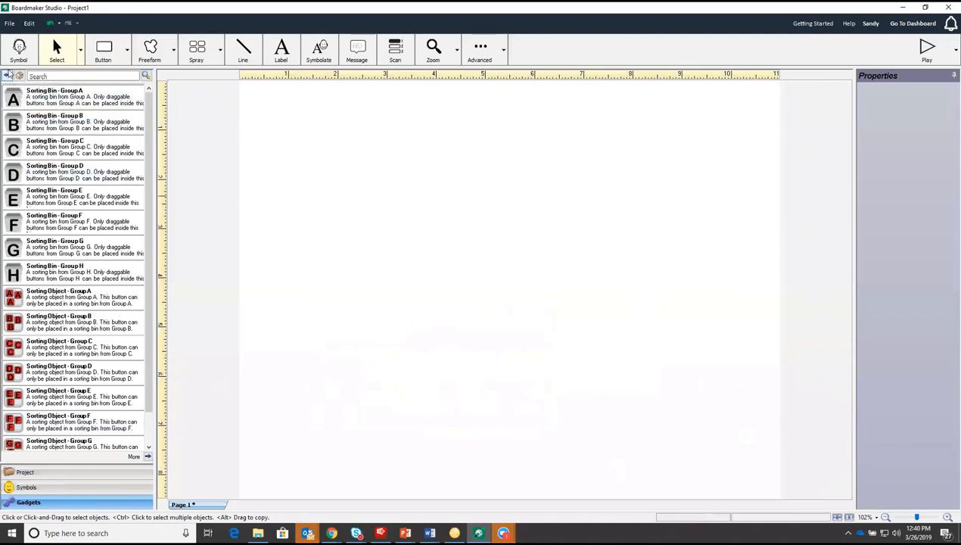
click(7, 76)
click(7, 77)
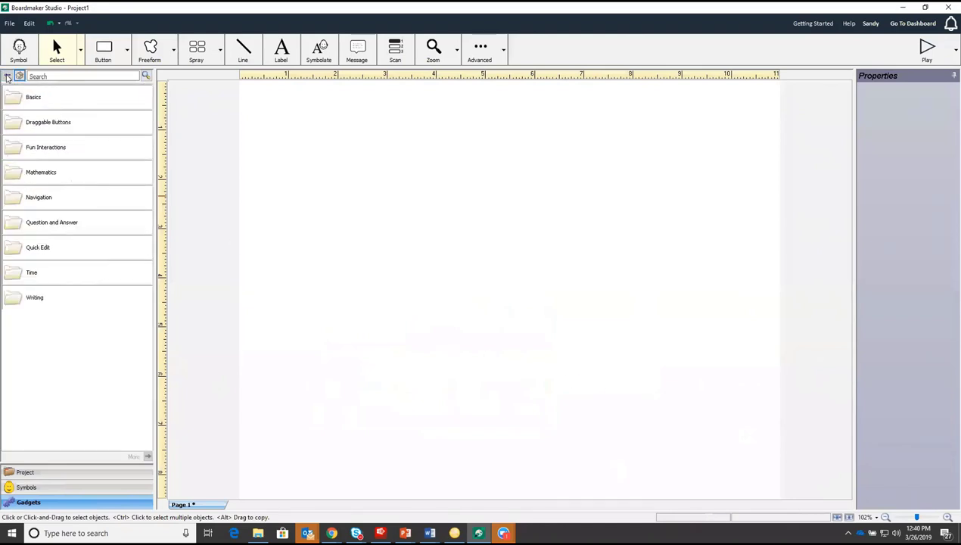
click(41, 172)
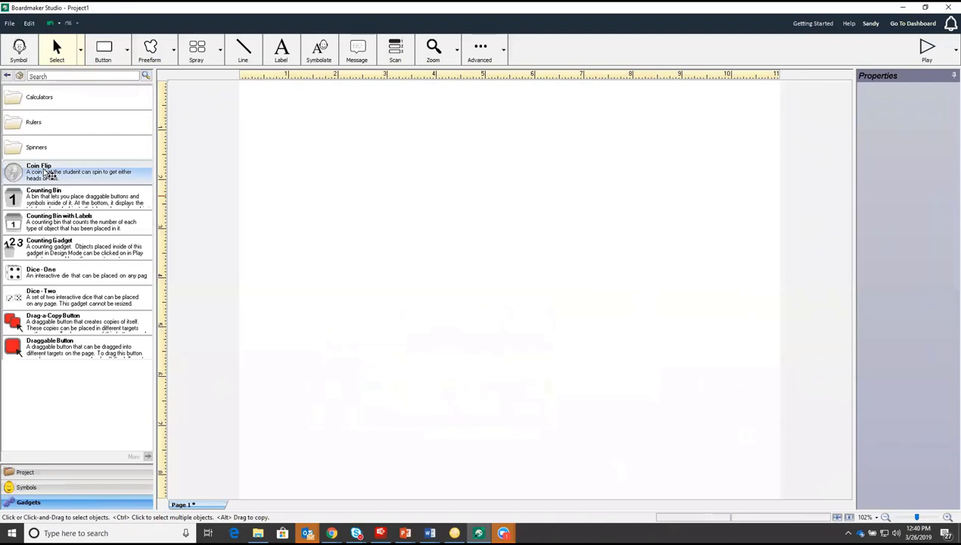
click(38, 101)
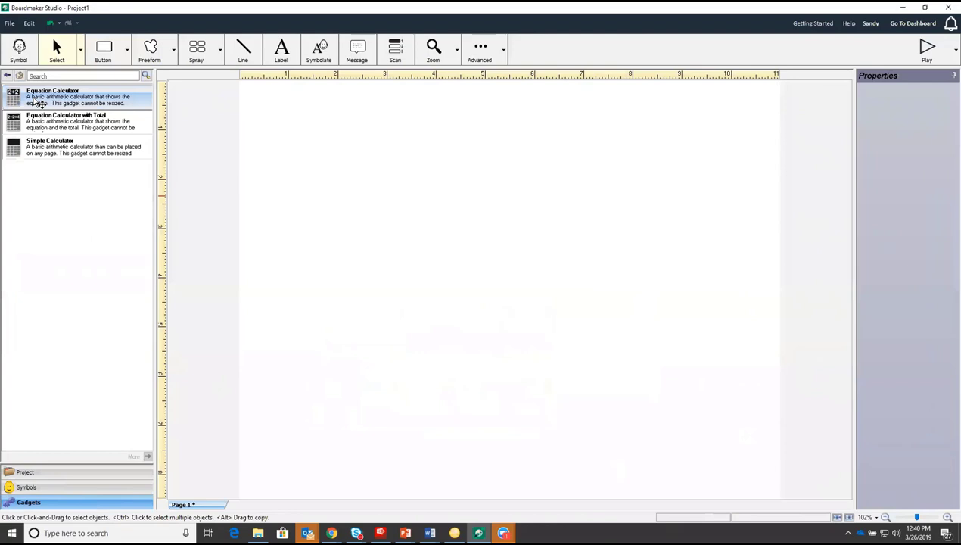
drag(22, 150, 403, 266)
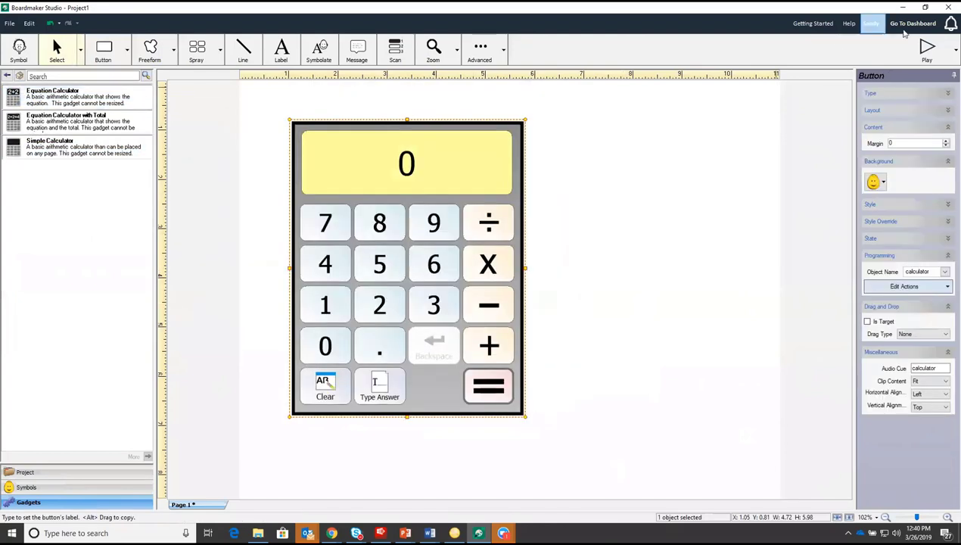
- Play the page to test the calculator by adding 6 and 3, then return to editing
click(925, 53)
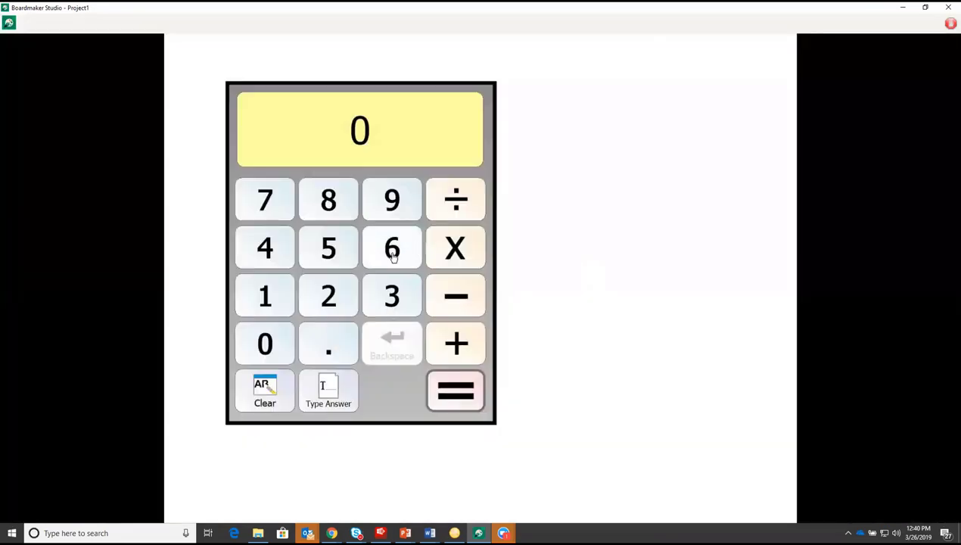
click(393, 258)
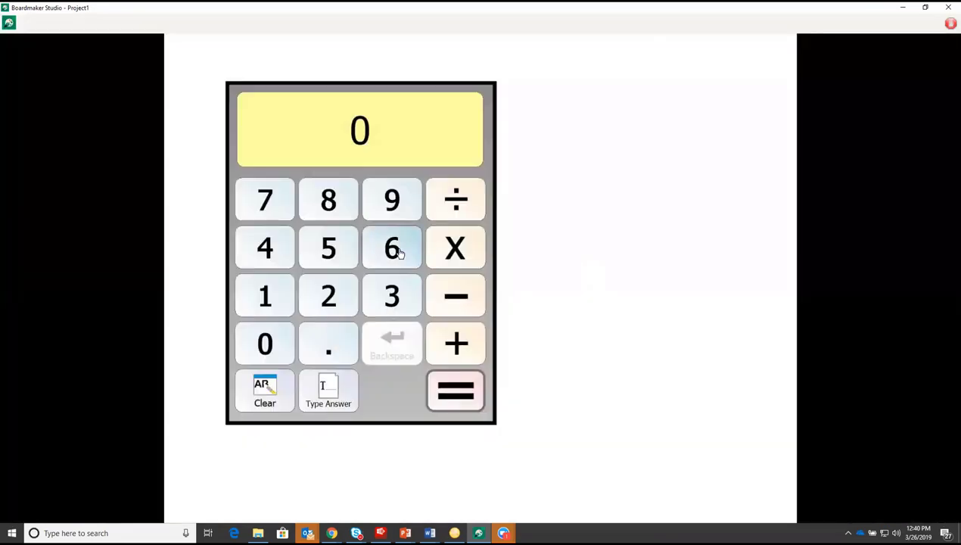
click(395, 299)
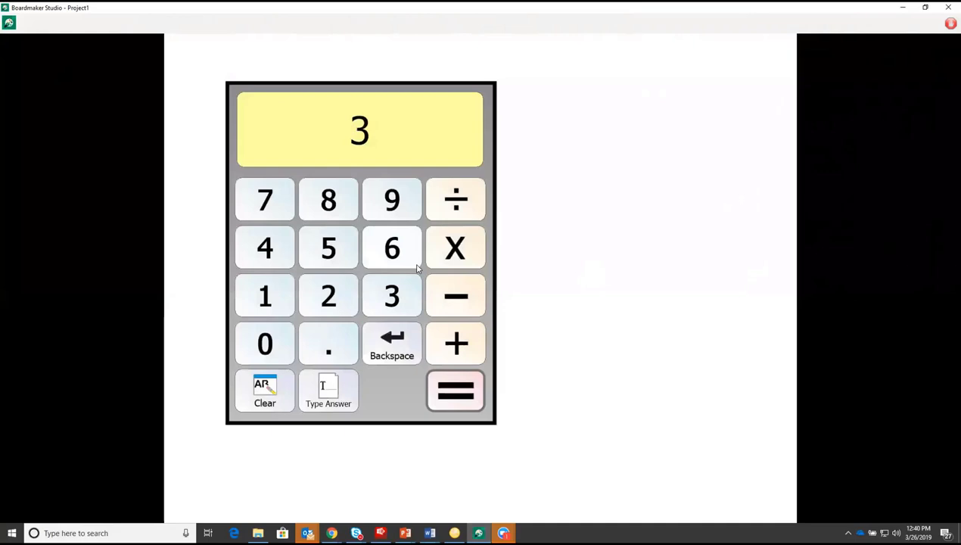
click(468, 395)
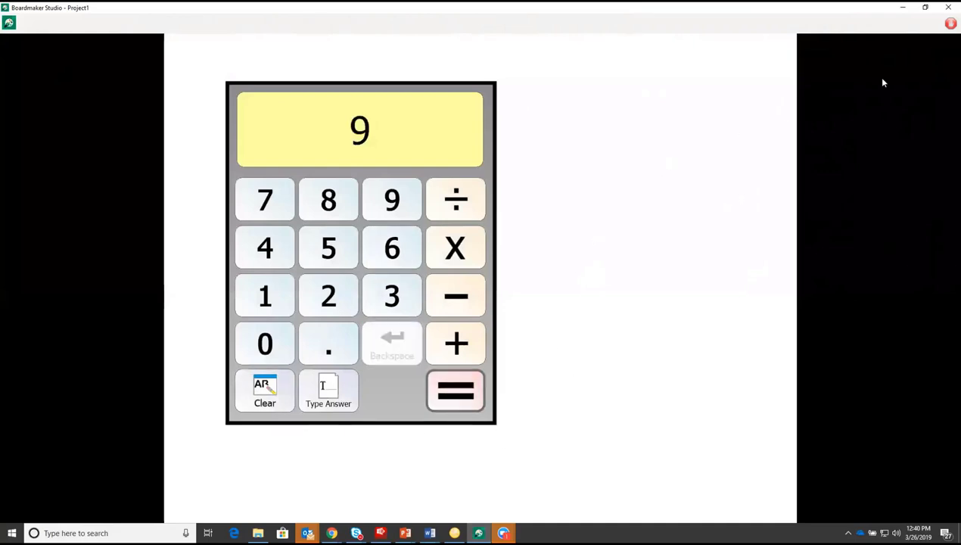
click(951, 24)
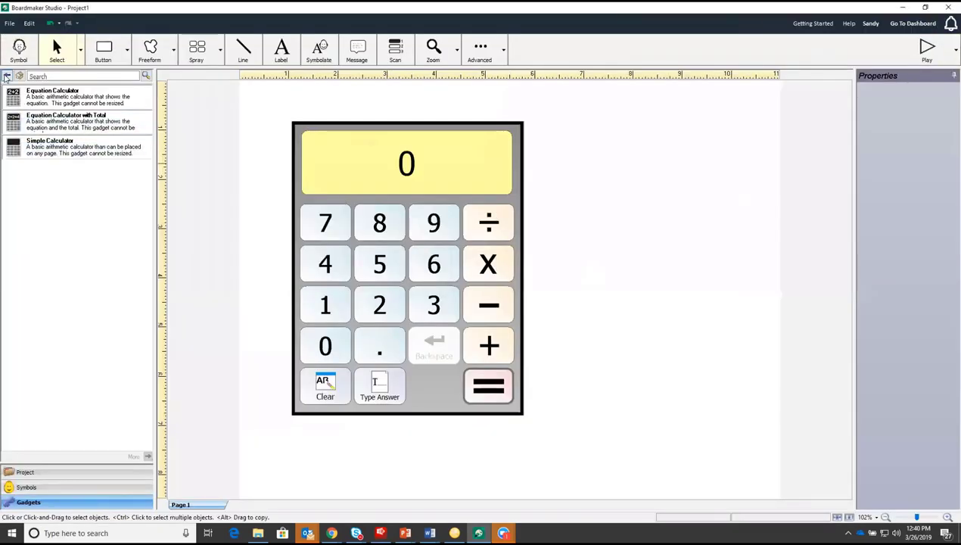
- Add the horizontal 6-inch ruler gadget below the calculator and draw a blank button about 2.2 by 1.8 inches beside the calculator's display
click(6, 76)
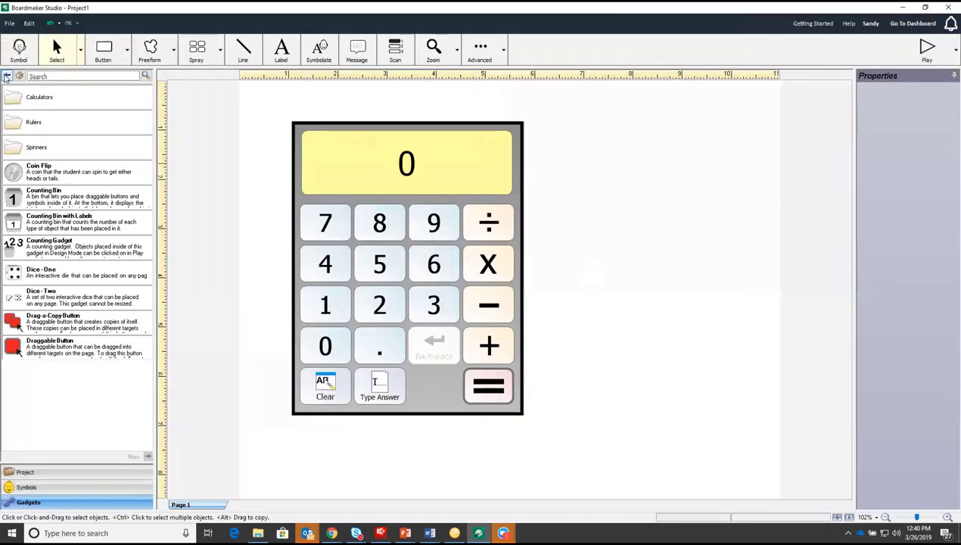
click(48, 121)
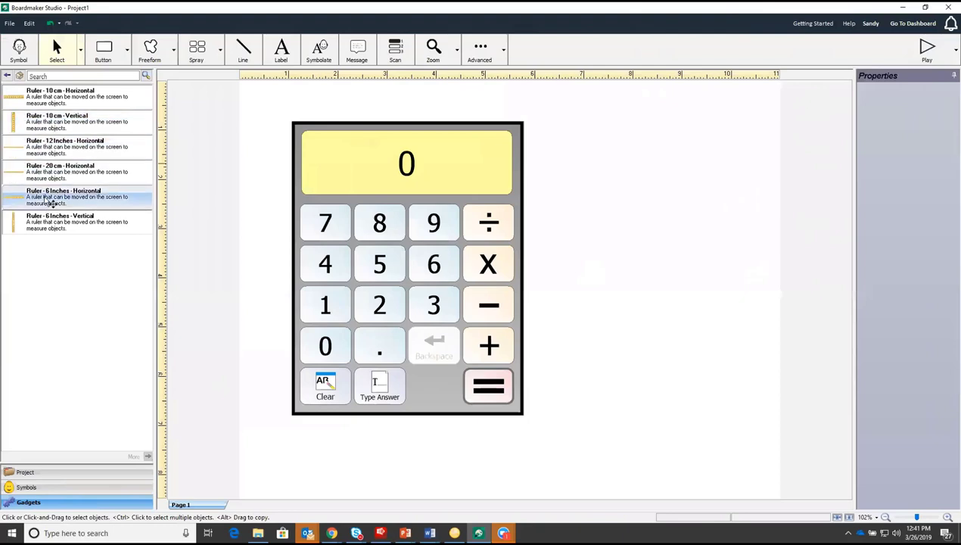
drag(34, 201, 579, 460)
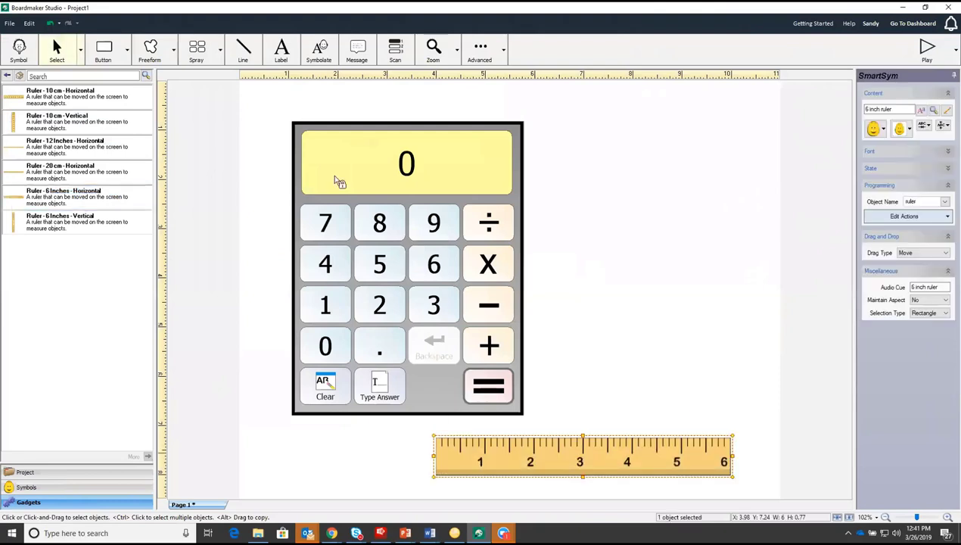
click(103, 52)
drag(577, 110, 686, 200)
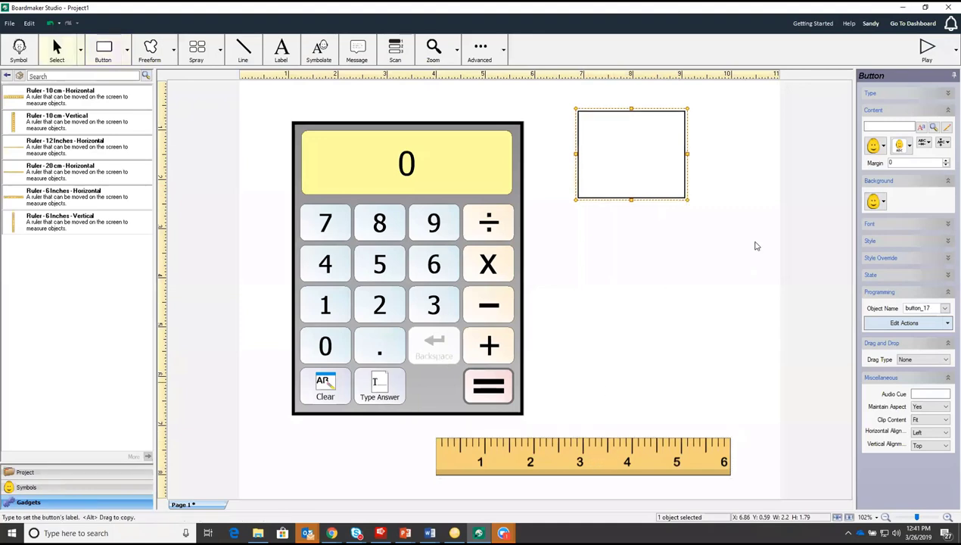
- Play the page to test moving the ruler up towards the blank button, then return to editing
click(925, 44)
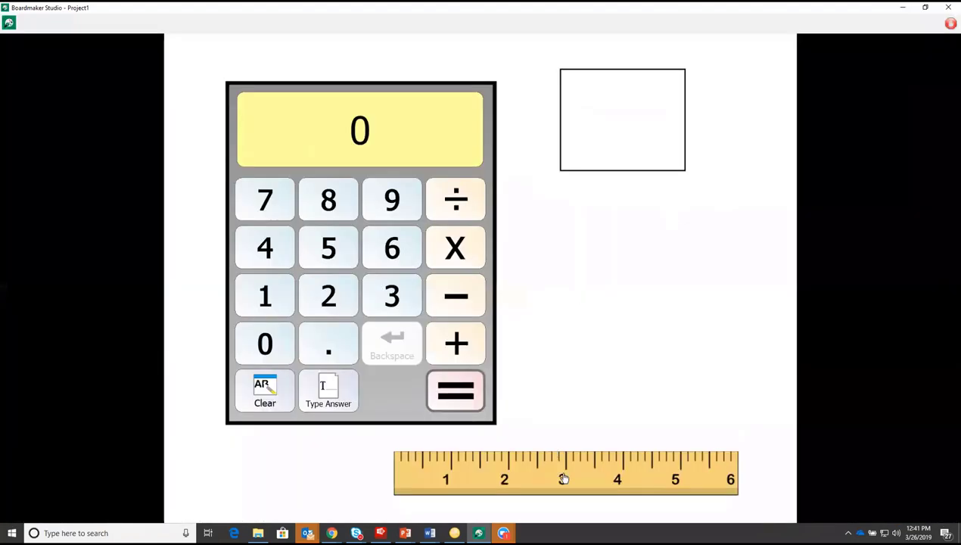
drag(563, 477, 600, 273)
click(951, 23)
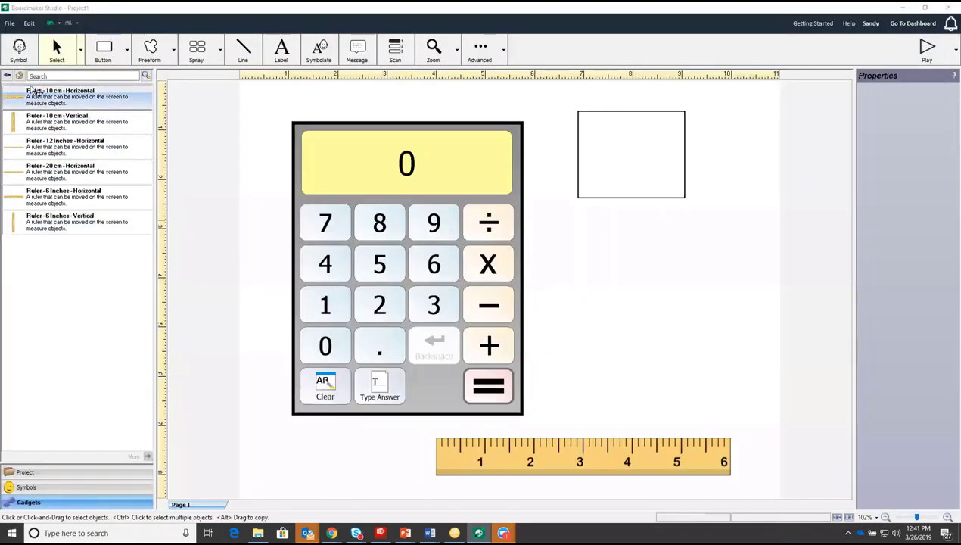
- Add the four-choice spinner gadget between the blank button and the ruler, and label its blue section with a person's first name
click(7, 77)
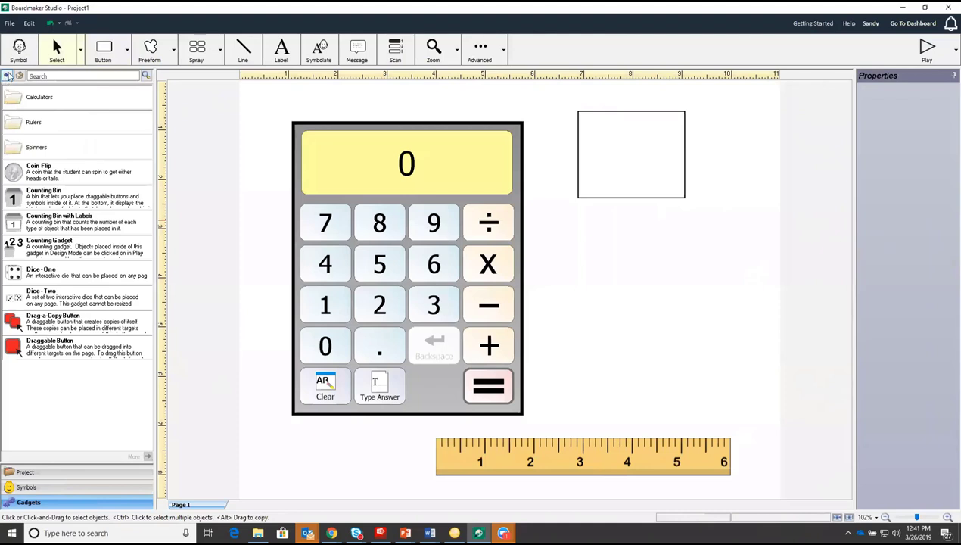
click(30, 147)
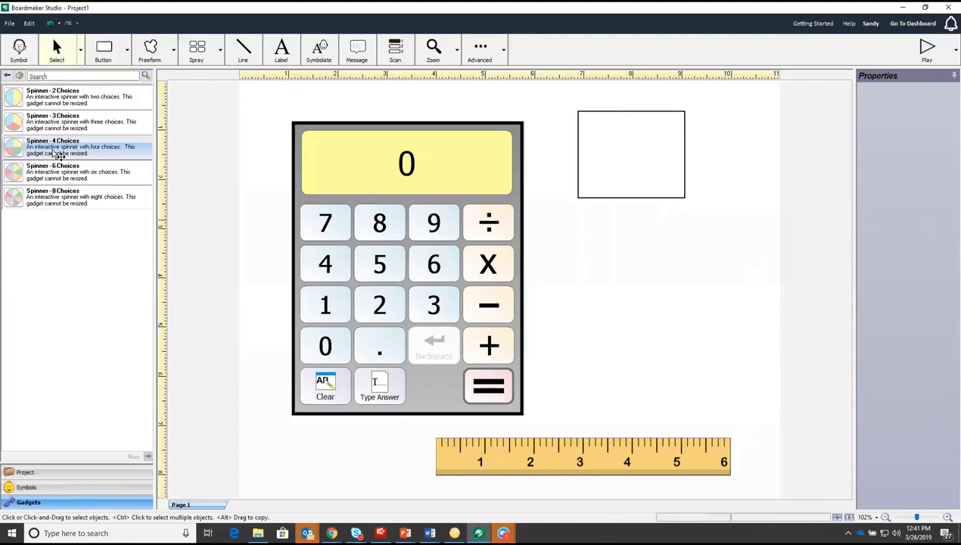
drag(14, 148, 650, 312)
click(610, 276)
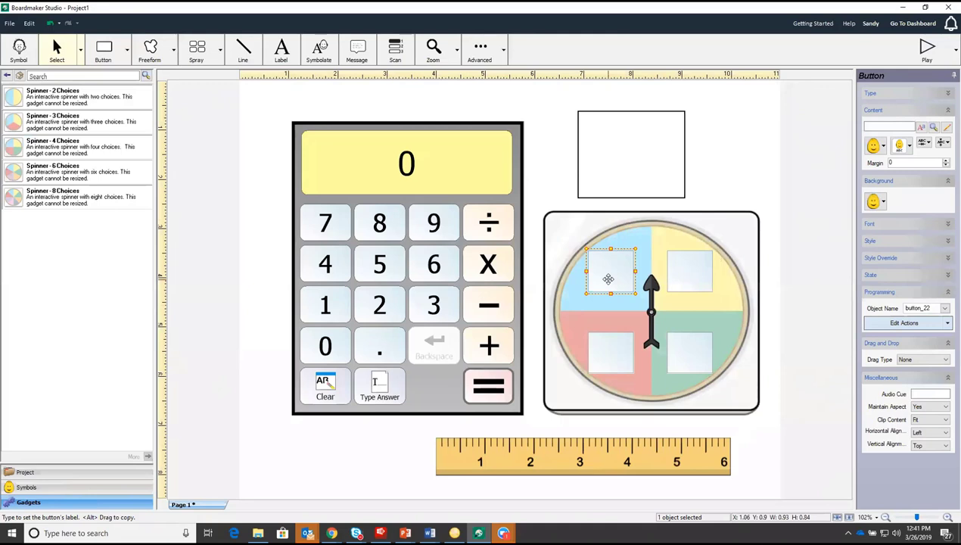
text(Anna)
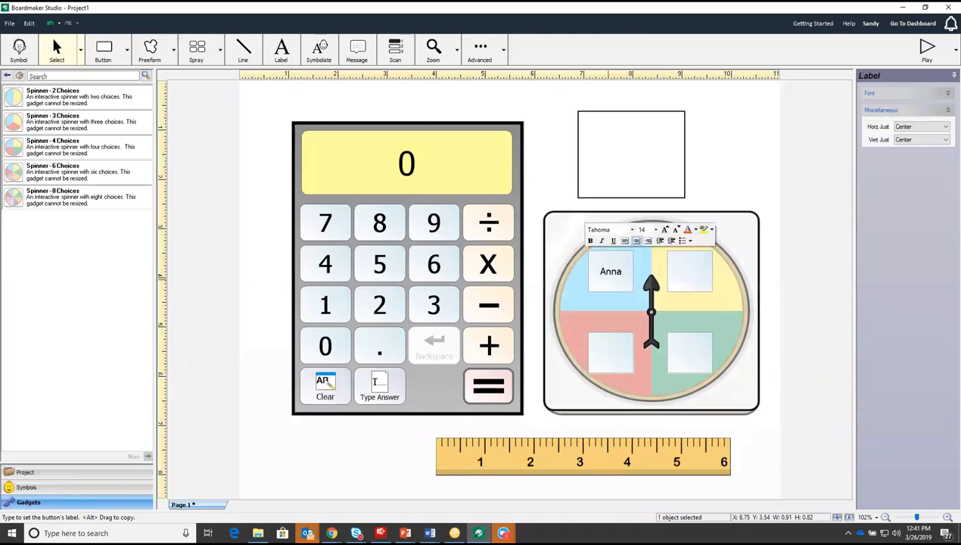
- Play the page to test spinning the spinner's arrow, then return to editing
click(928, 50)
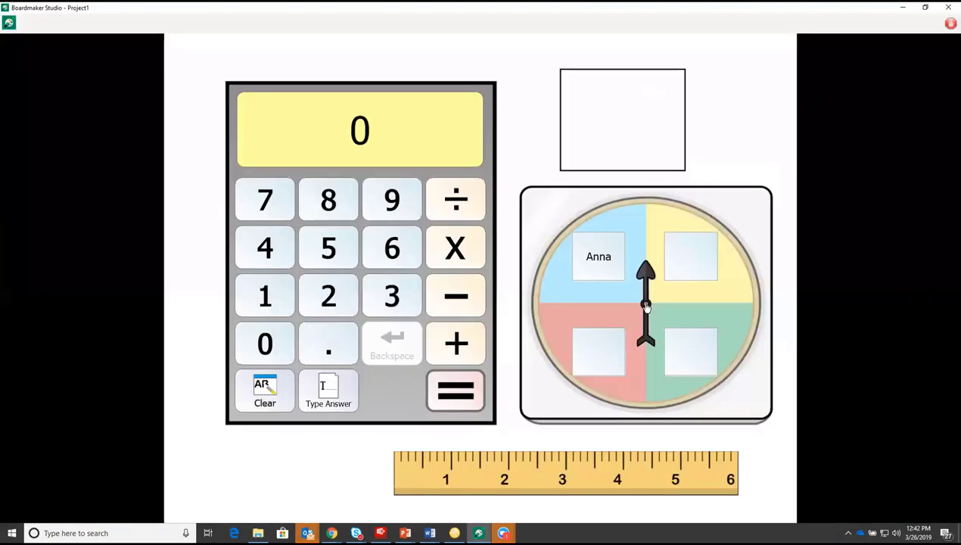
click(646, 305)
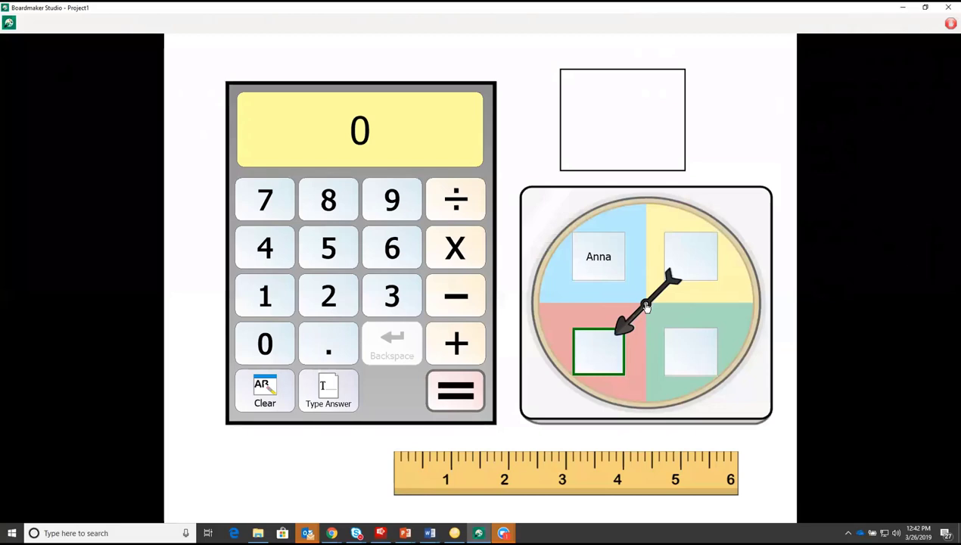
click(948, 25)
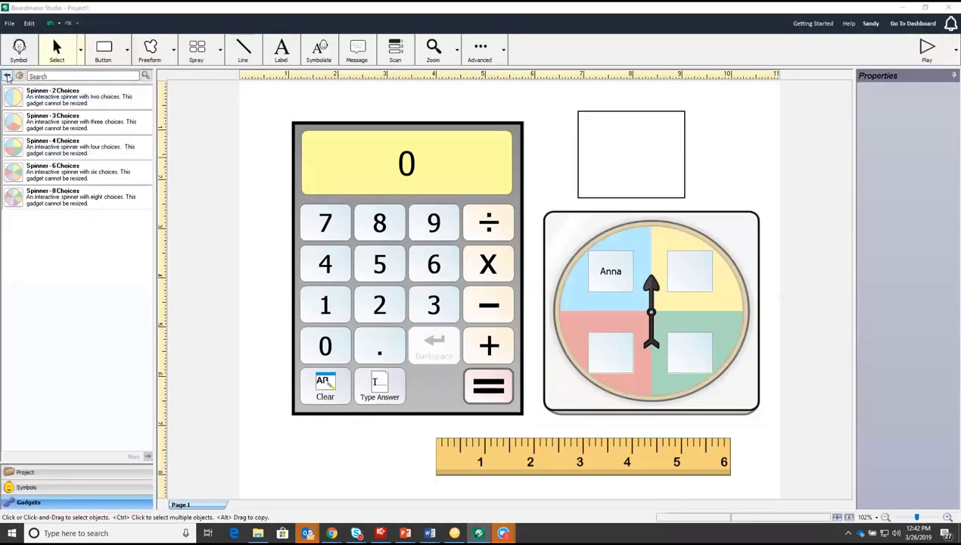
- Clear the calculator, blank button, spinner and ruler off the page and place a Counting Bin gadget near its middle
click(7, 77)
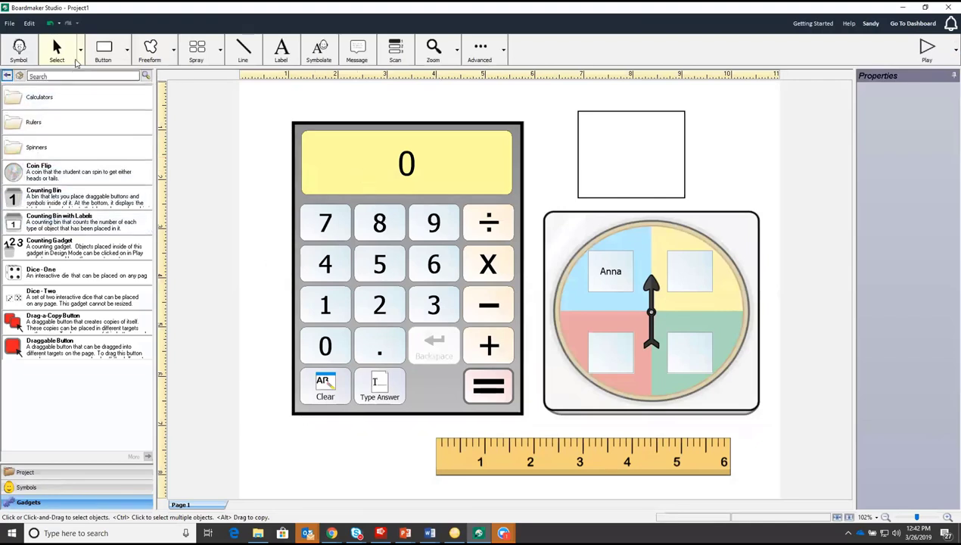
drag(356, 159, 678, 461)
key(Delete)
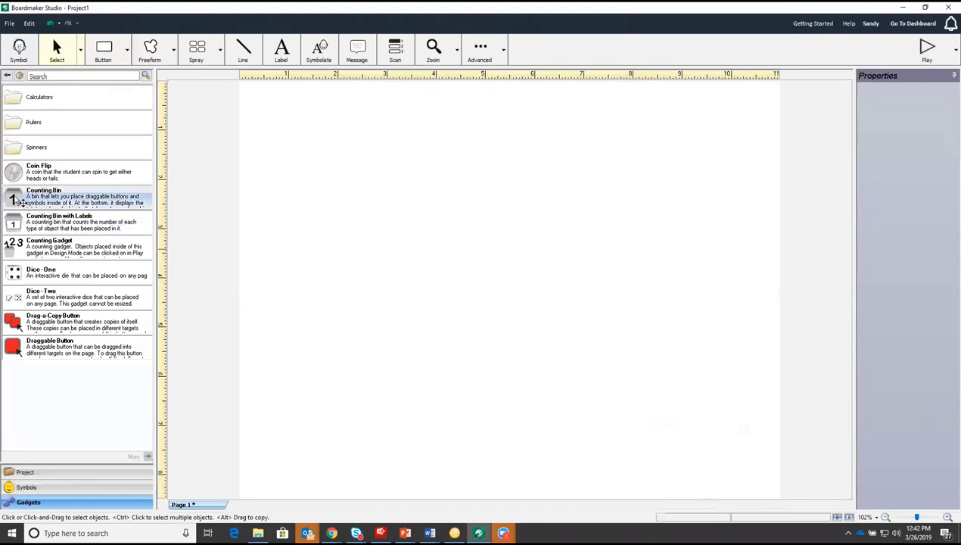
drag(17, 201, 530, 296)
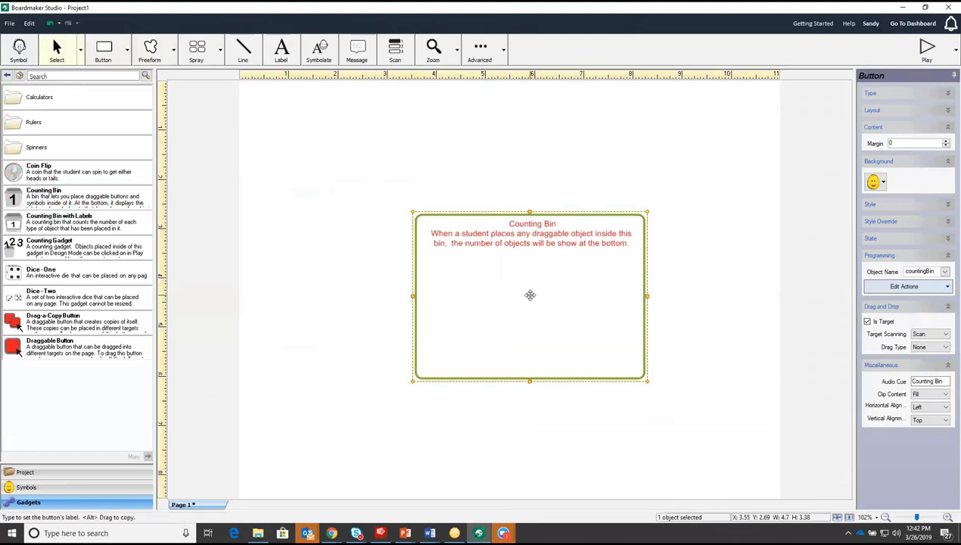
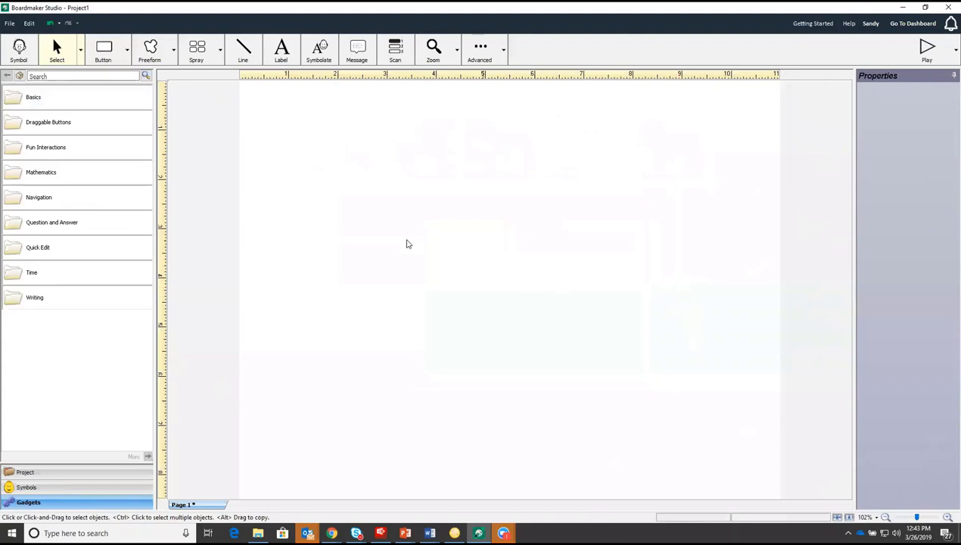
- Add the Time gadgets Today's Date, Digital Clock below it, and a 3-minute Timer Bar beside them to the empty page
click(18, 278)
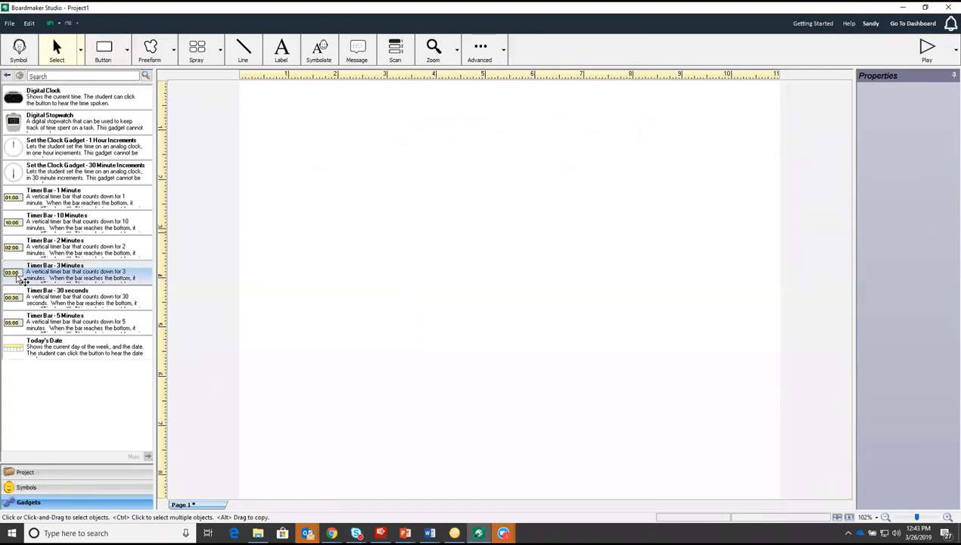
drag(41, 359, 502, 154)
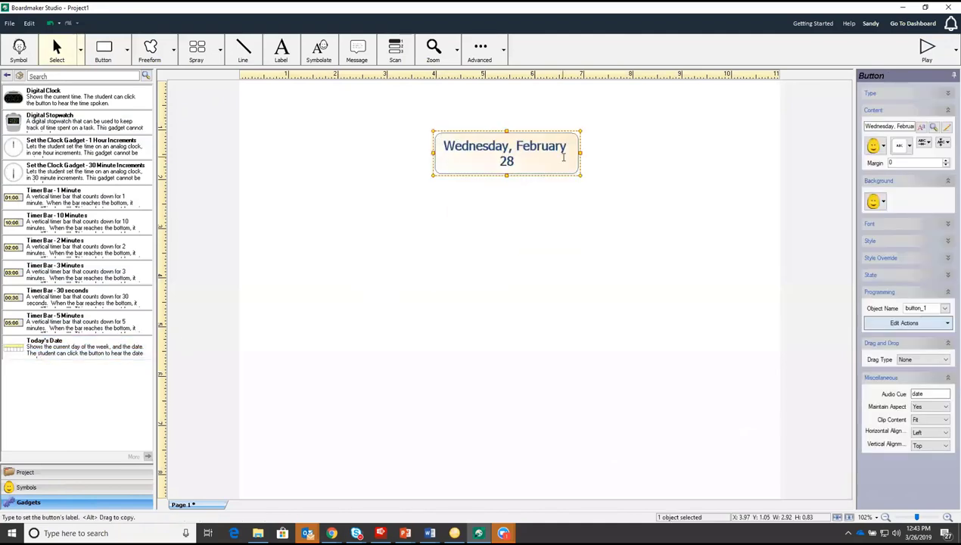
drag(46, 96, 516, 233)
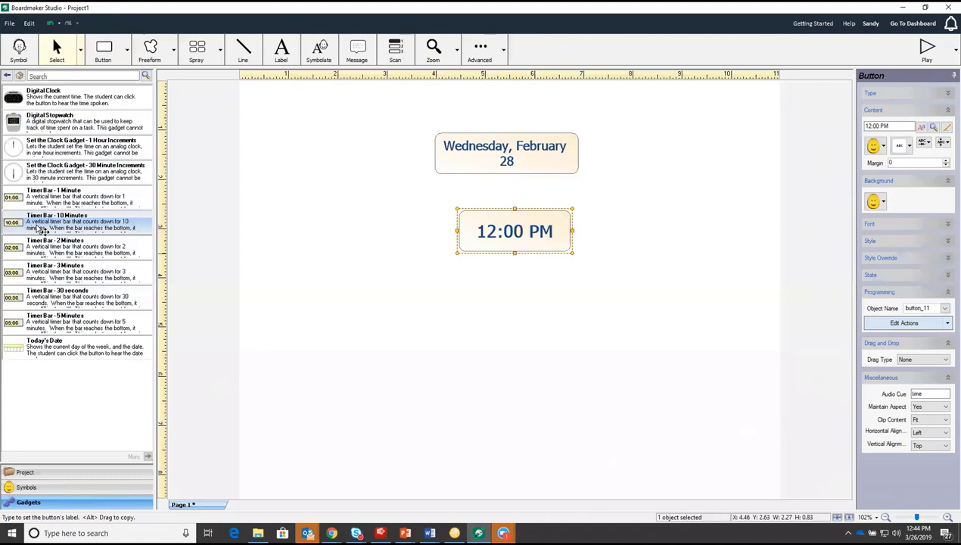
drag(38, 274, 309, 274)
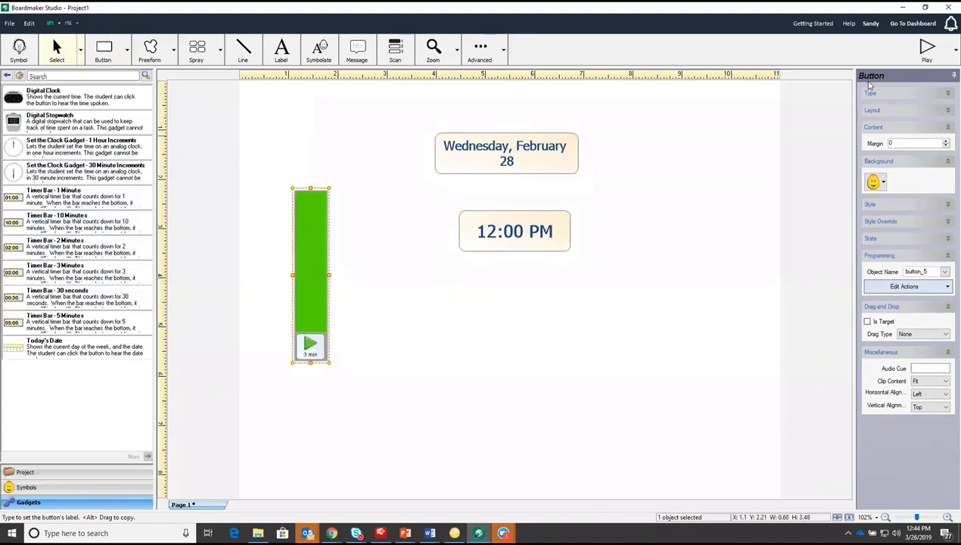
- Play the page and start the 3-minute timer bar, then return to editing and the main gadget categories
click(925, 51)
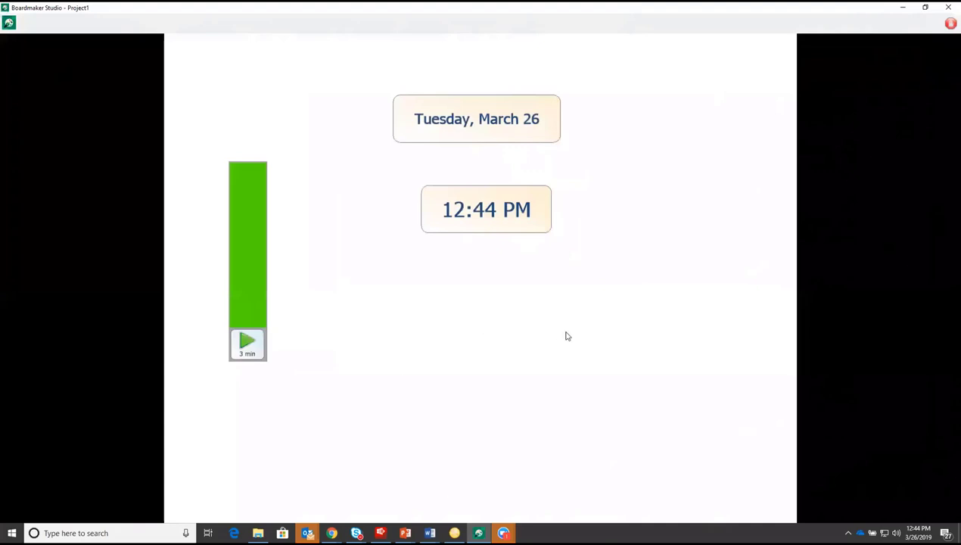
click(245, 343)
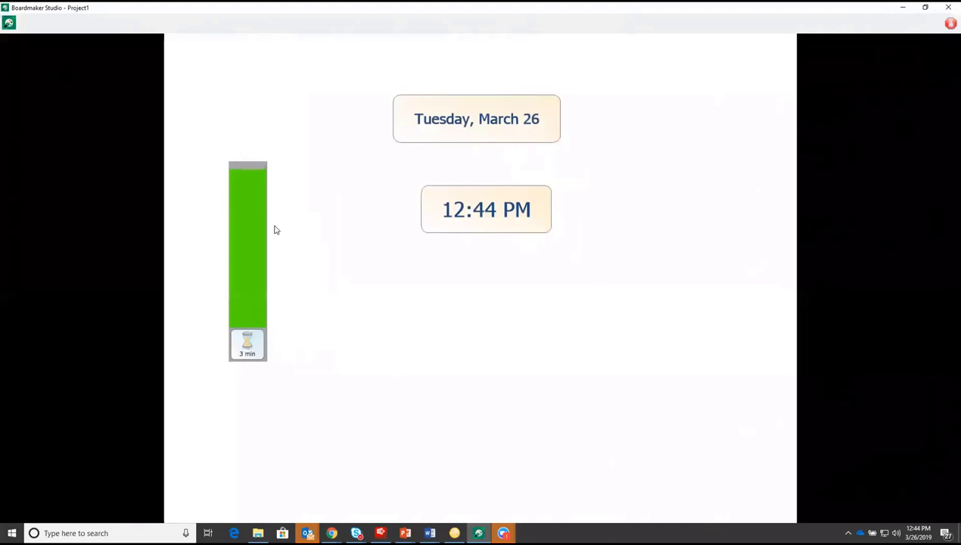
click(949, 25)
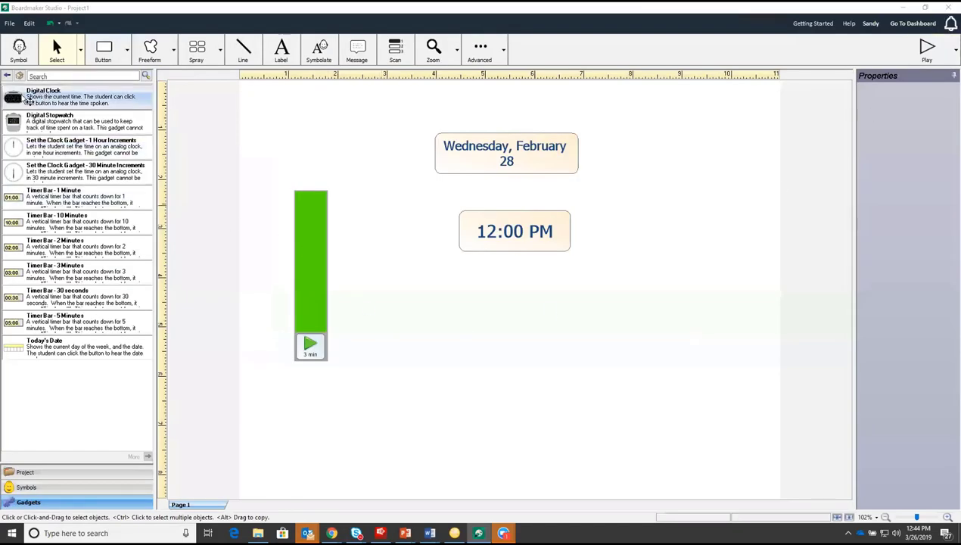
click(6, 76)
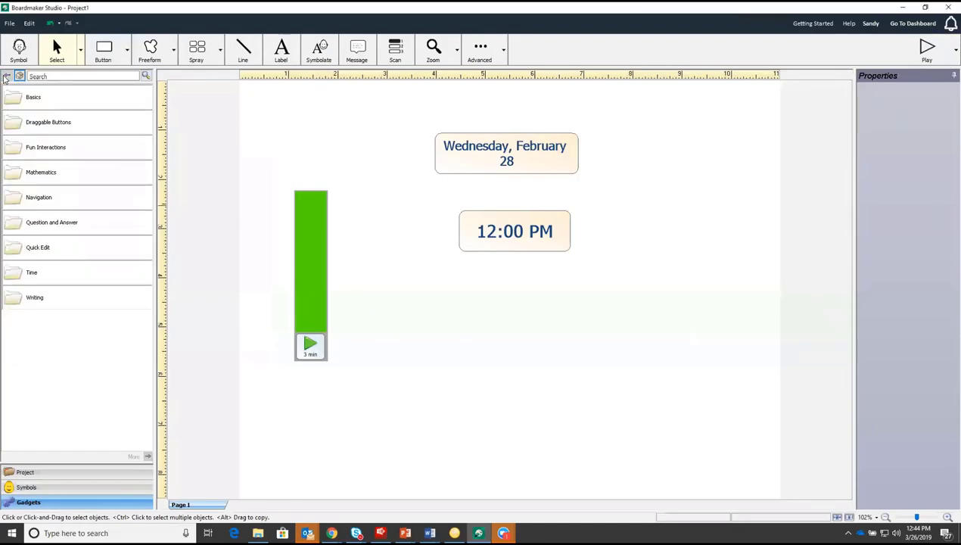
- Clear the date, clock and timer gadgets off the page and place a QWERTY Keyboard gadget across its lower half
drag(311, 140, 518, 243)
key(Delete)
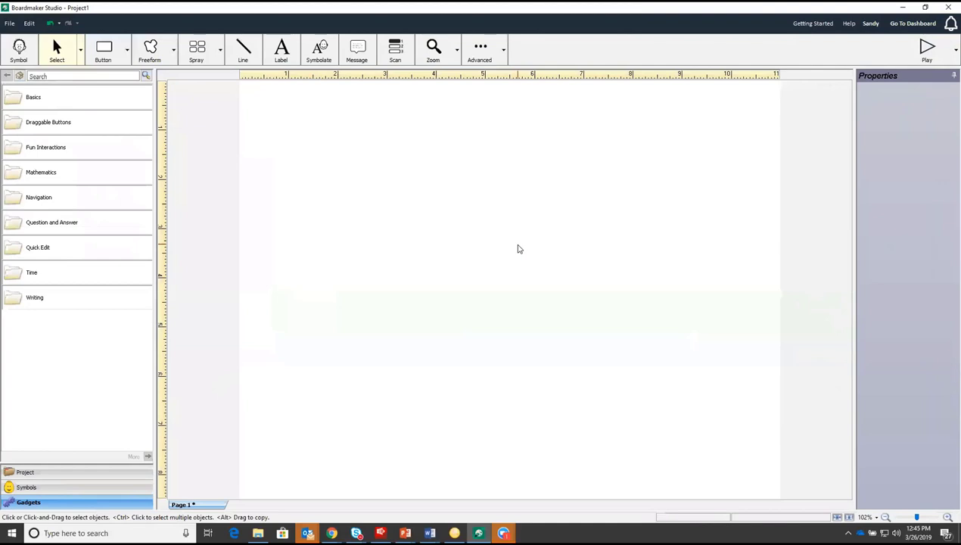
click(43, 300)
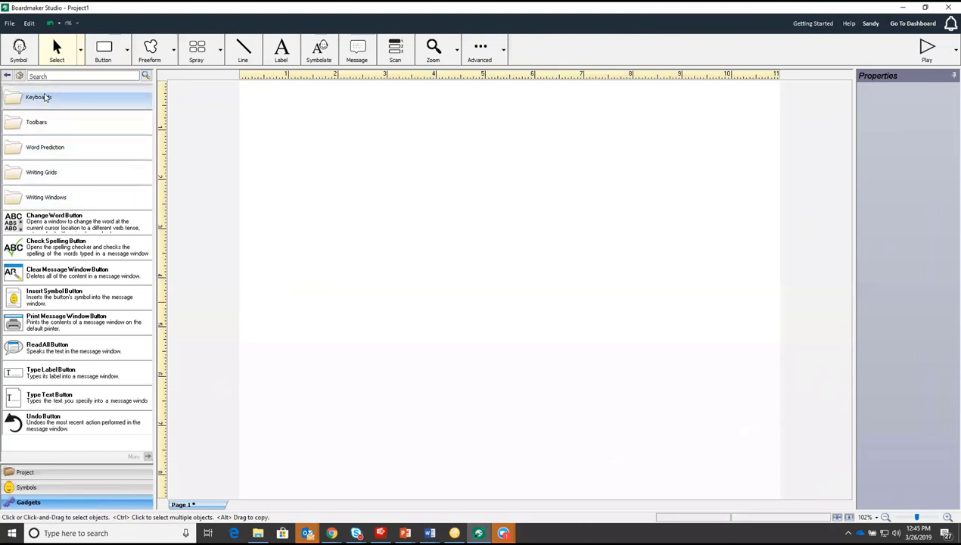
double_click(16, 98)
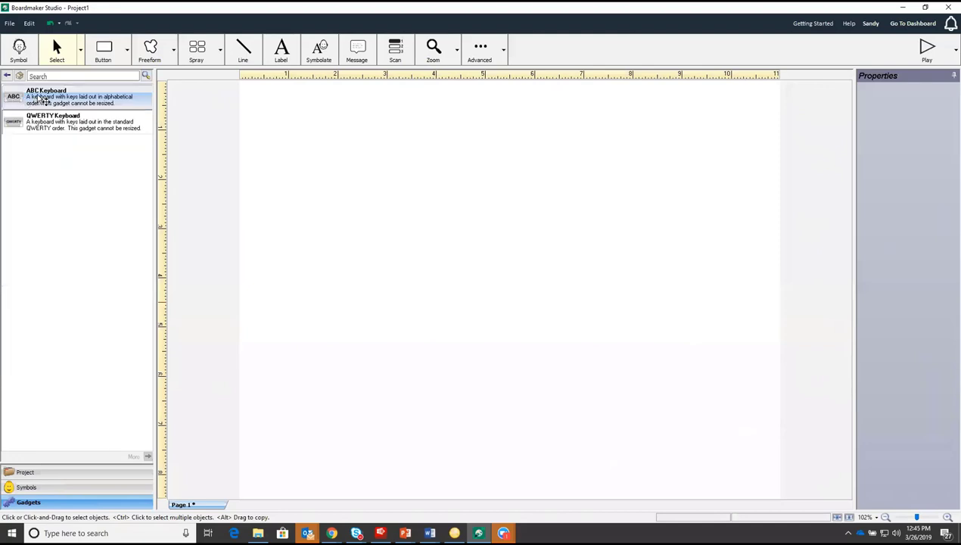
drag(28, 124, 503, 370)
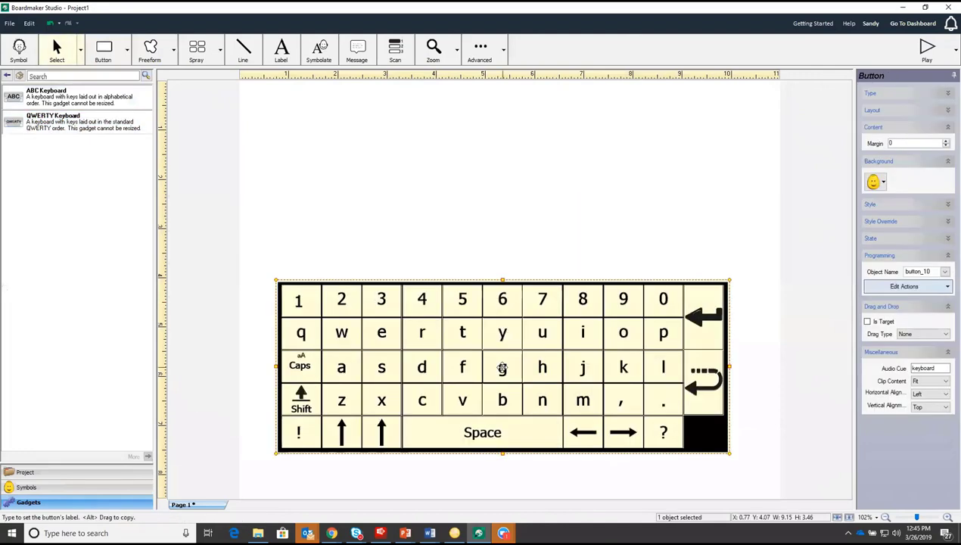
- Add a horizontal Word-Prediction Bar directly above the keyboard and an Intermediate Writing Window above the bar
click(6, 77)
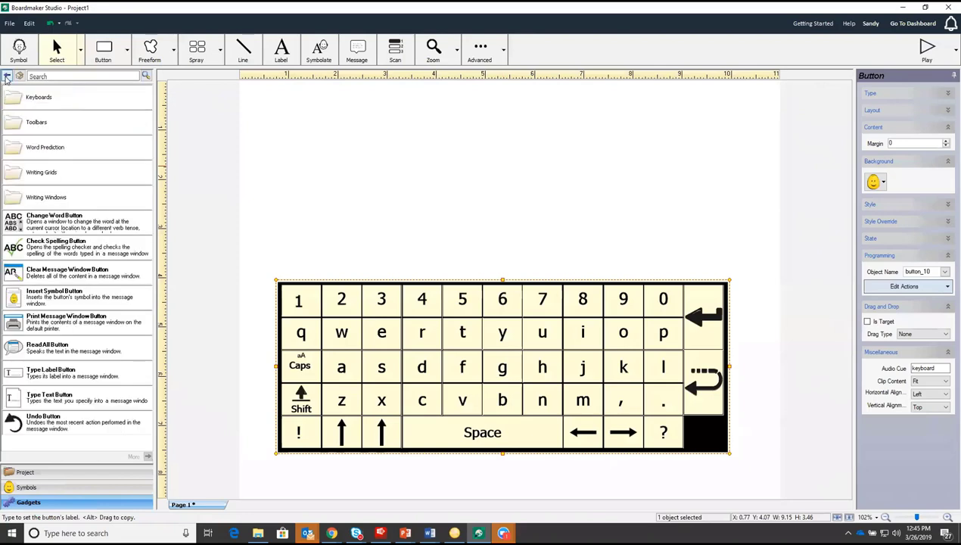
click(51, 148)
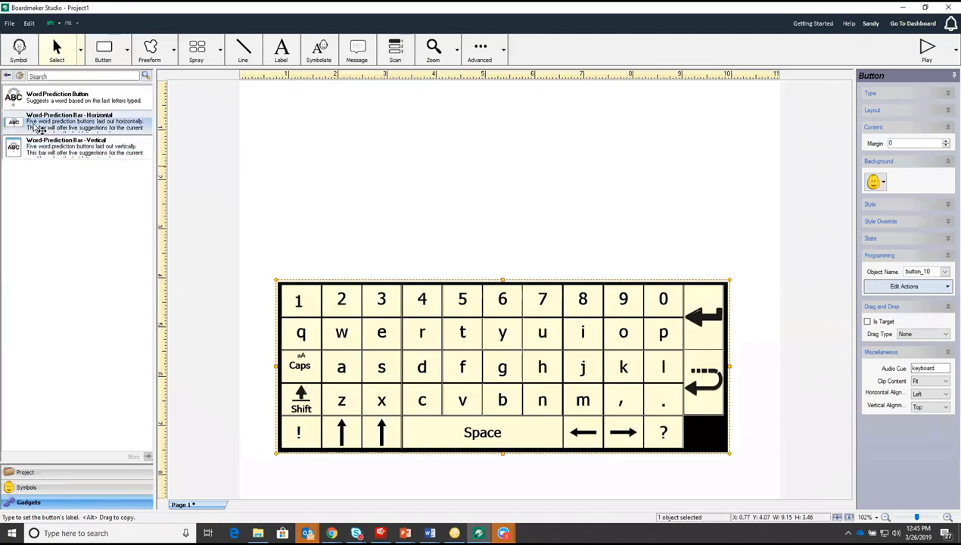
drag(38, 128, 511, 269)
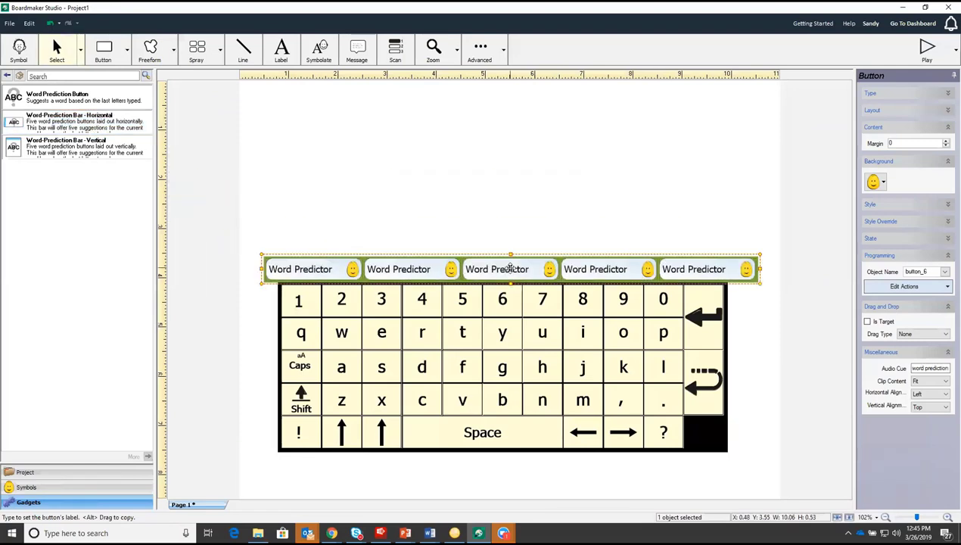
click(7, 76)
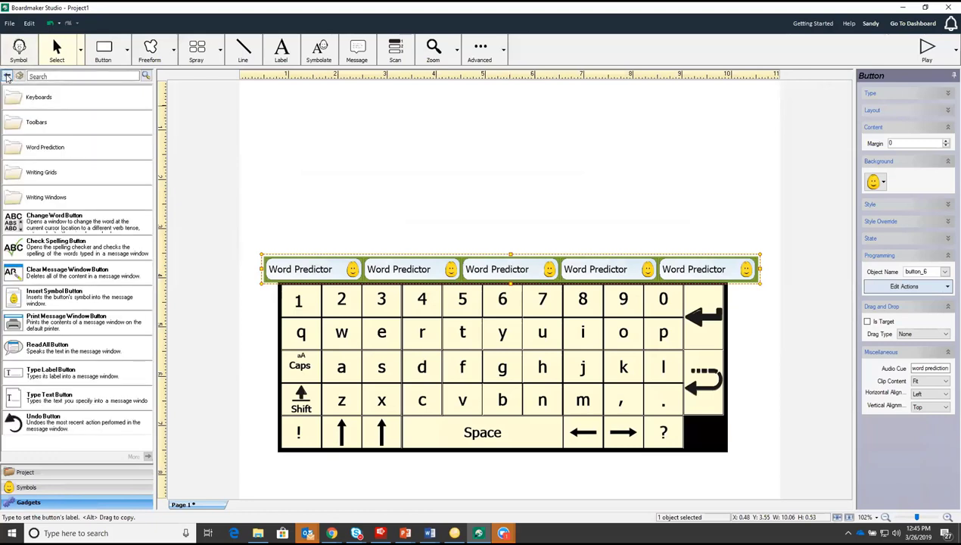
click(38, 198)
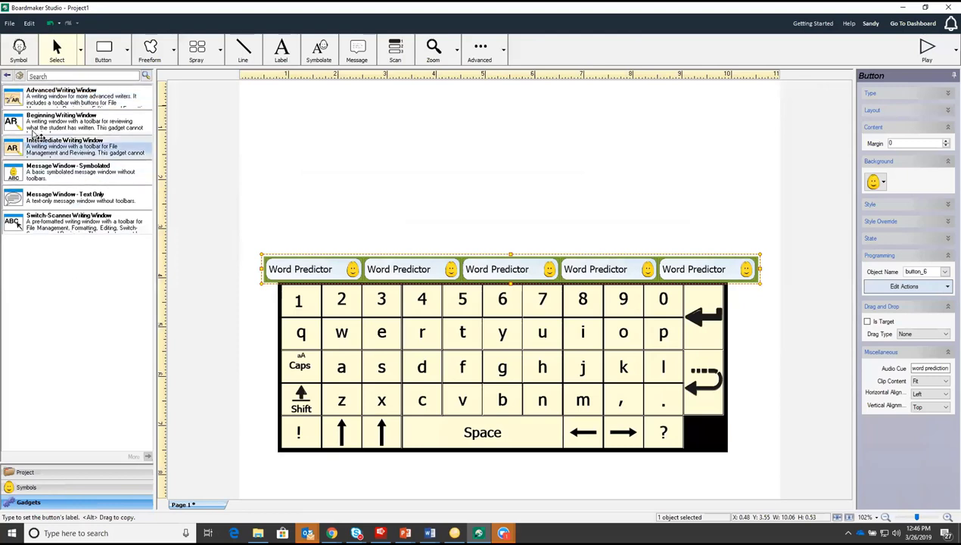
drag(25, 151, 514, 174)
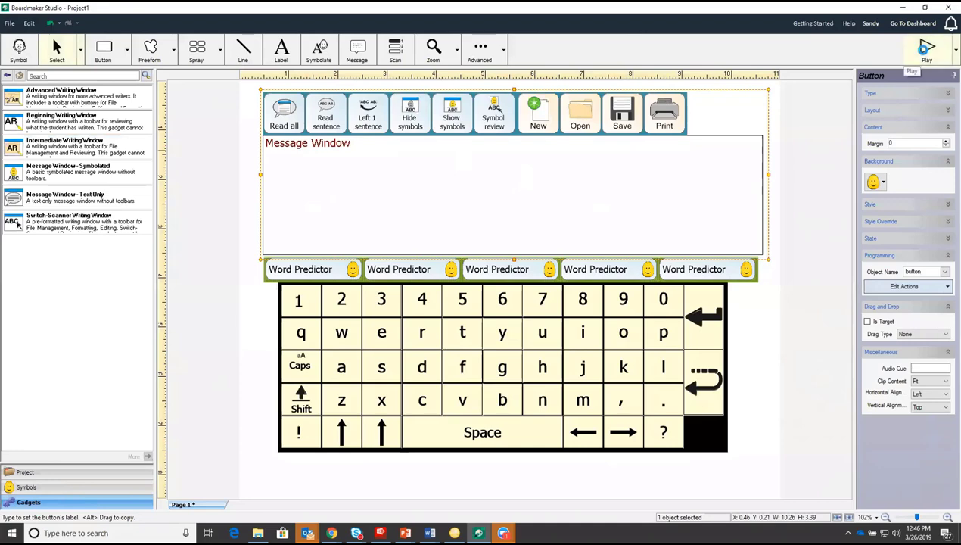
- Play the page and write "The dog" with the on-screen keyboard, completing "dog" from the word predictions
click(925, 48)
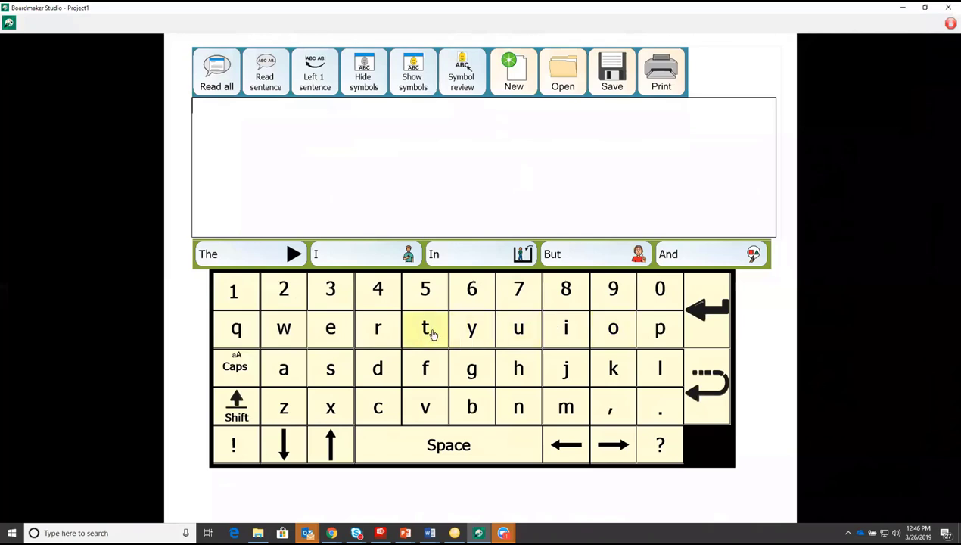
click(237, 405)
click(426, 327)
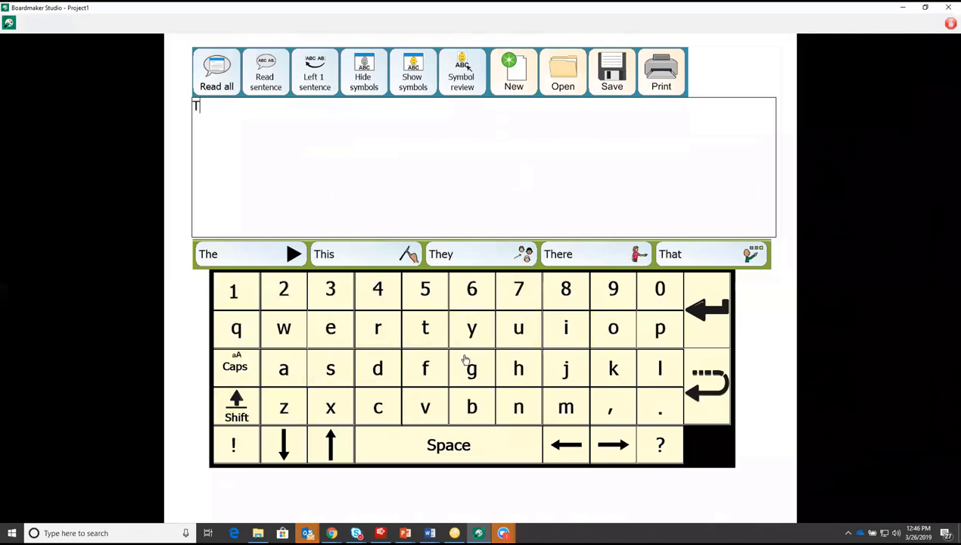
click(519, 368)
click(331, 327)
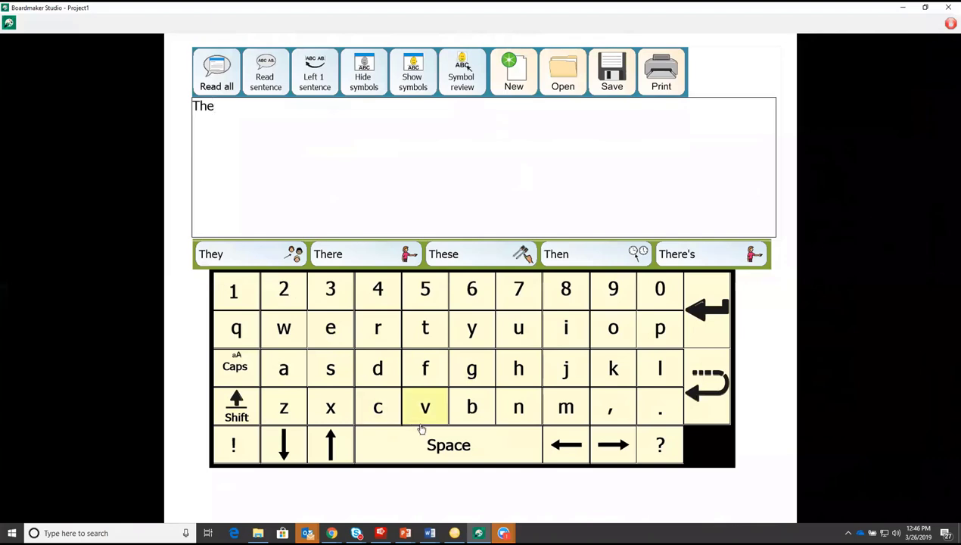
click(437, 446)
click(376, 370)
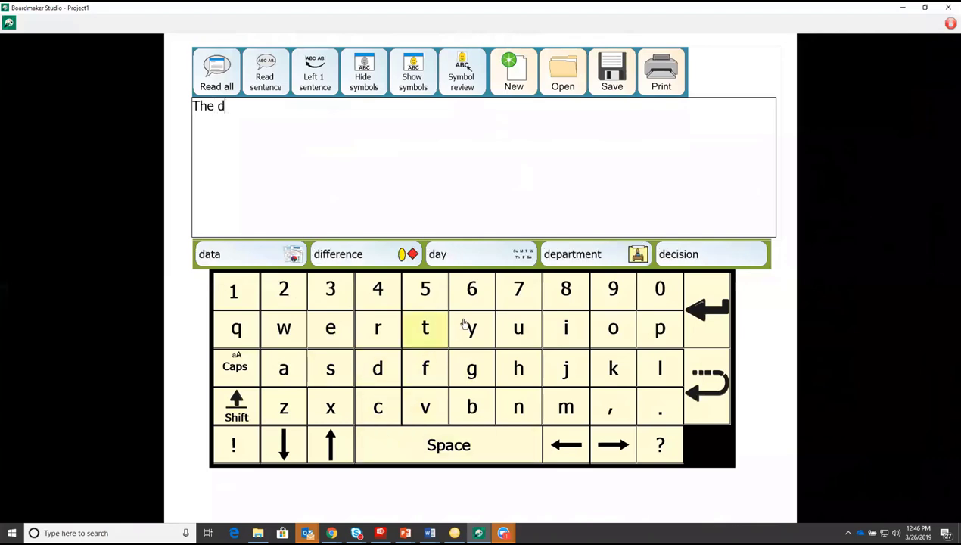
click(614, 331)
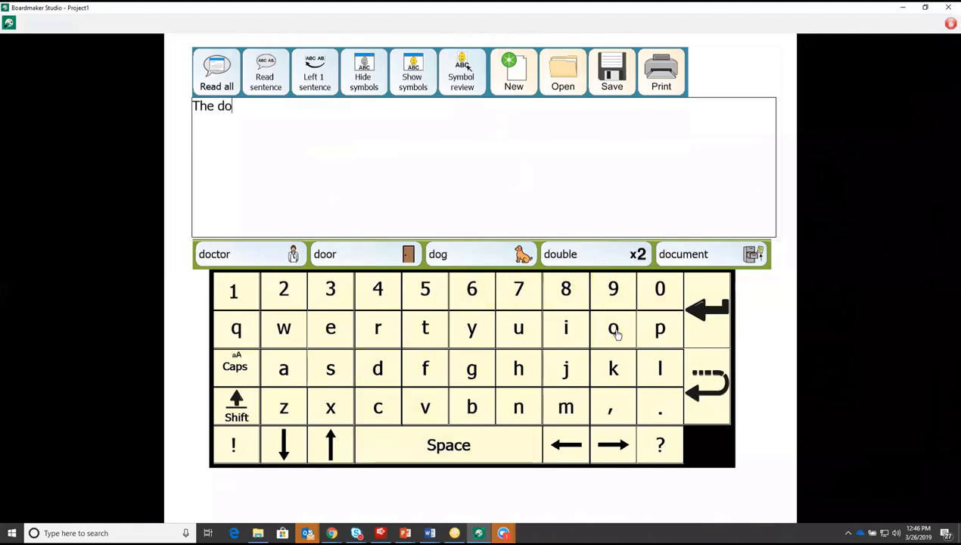
click(488, 258)
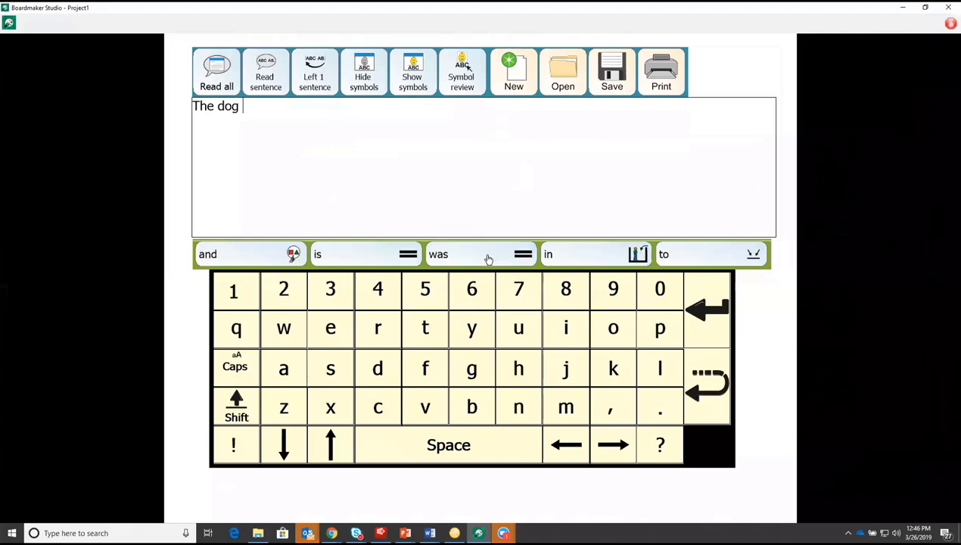
- Complete the sentence with "is running fast.", choosing "is", "running" and "fast" from the word predictions
click(375, 256)
click(378, 328)
click(522, 333)
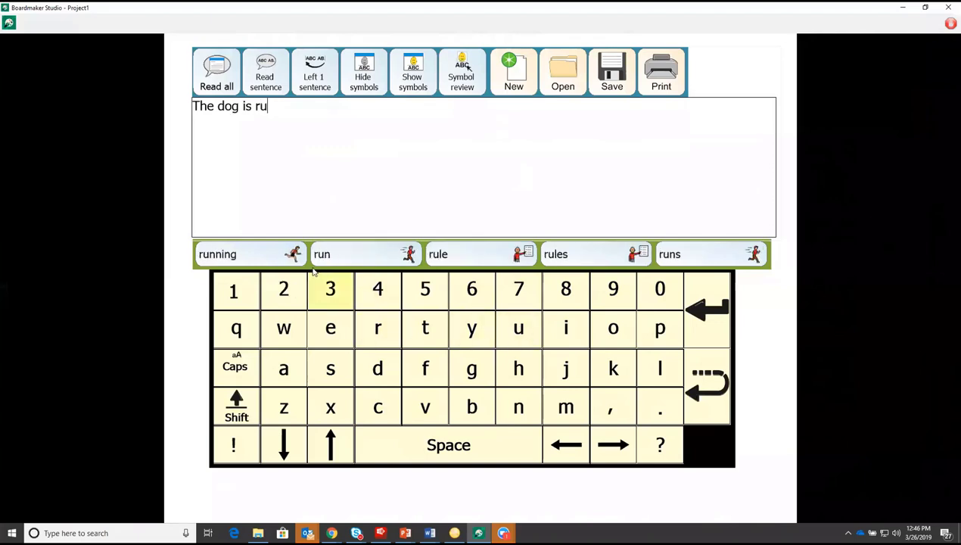
click(246, 259)
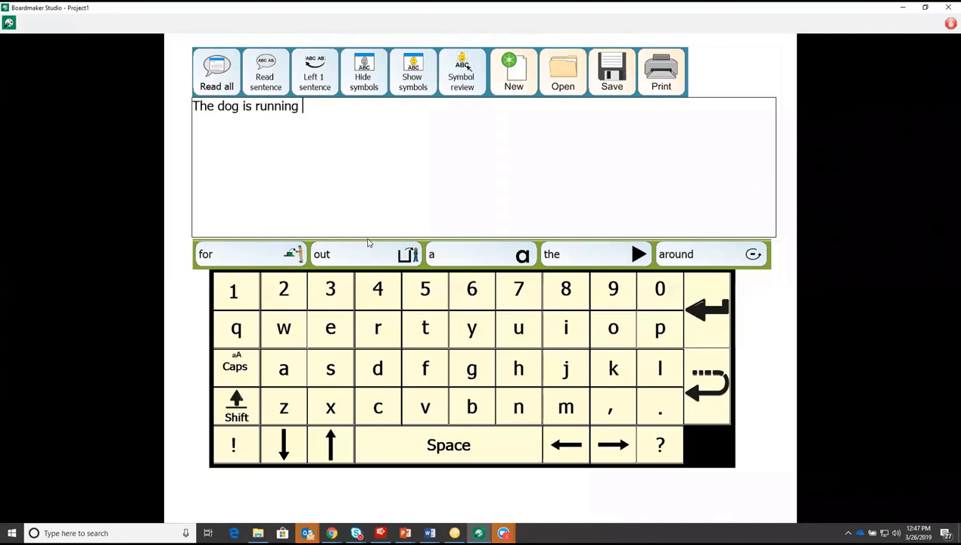
text(fa)
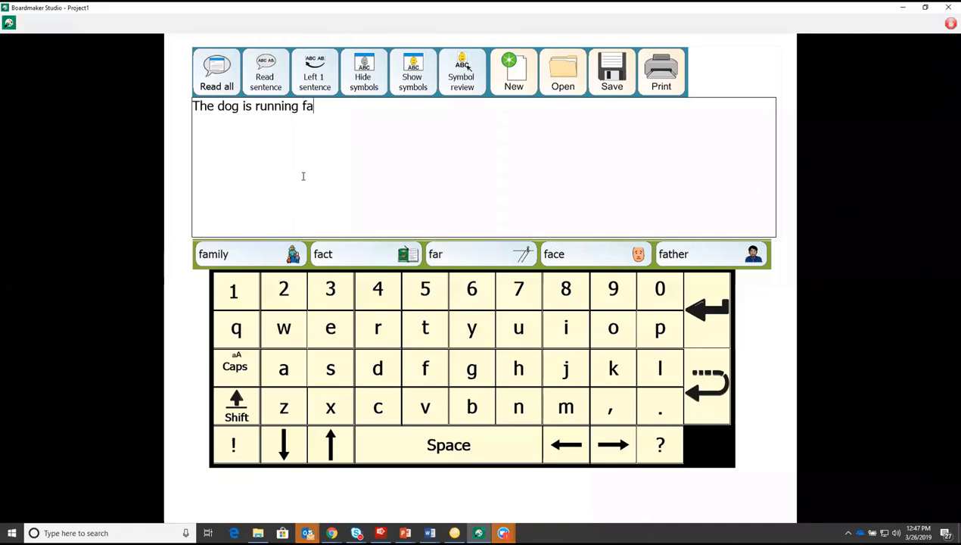
text(s)
click(253, 258)
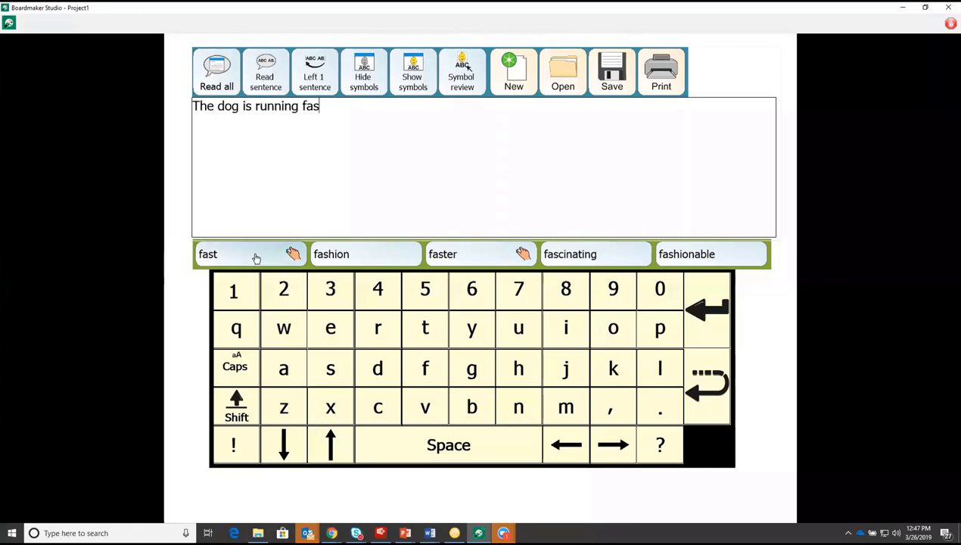
click(656, 411)
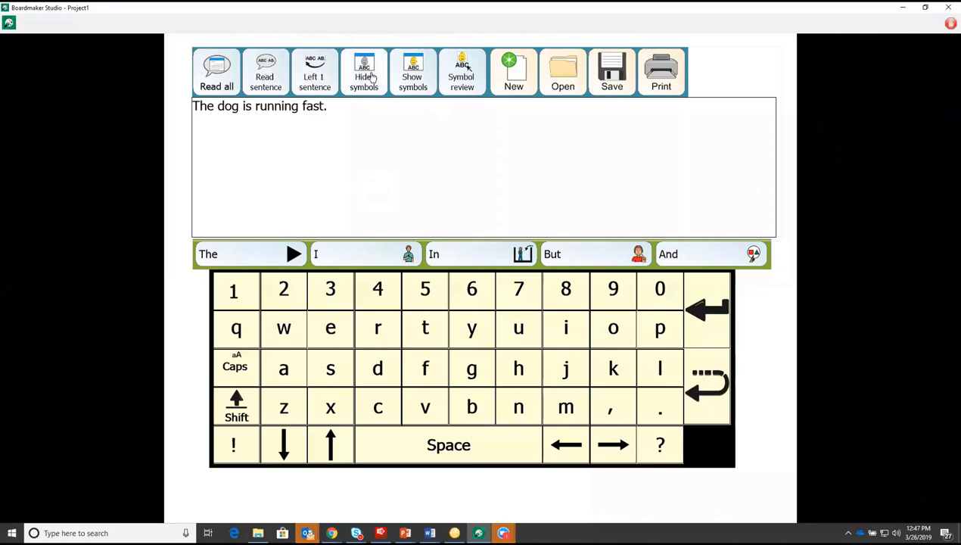
- Show symbols above the written sentence, then return to editing and the main gadget categories
click(412, 70)
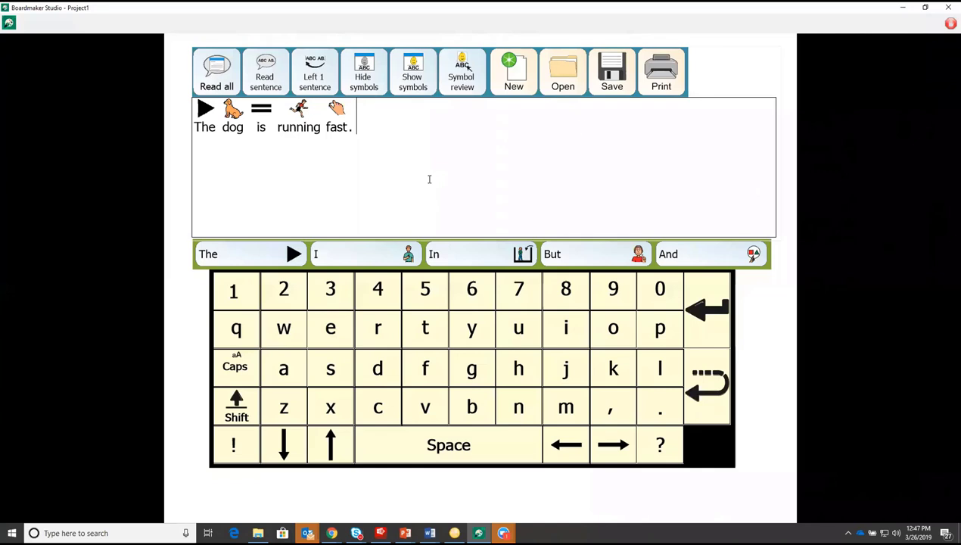
click(949, 24)
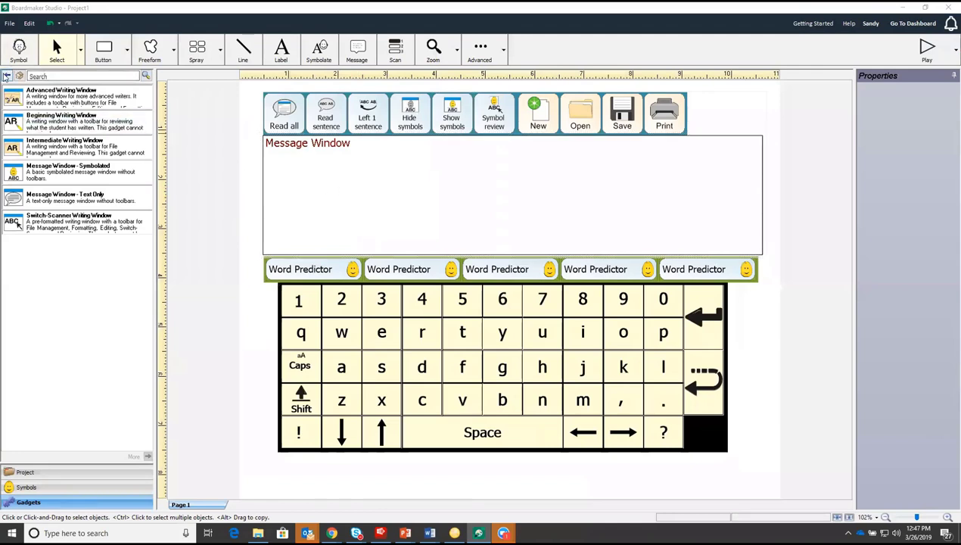
click(7, 77)
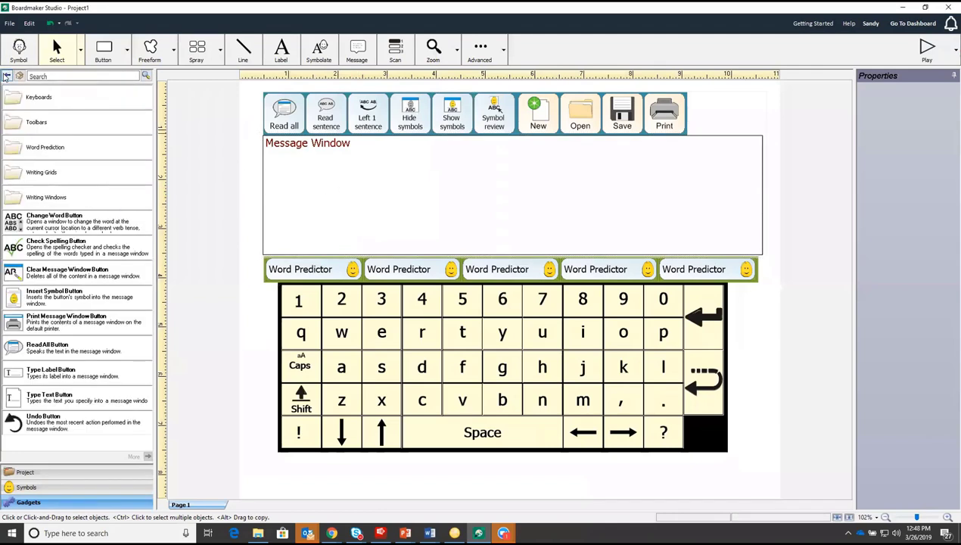
click(7, 76)
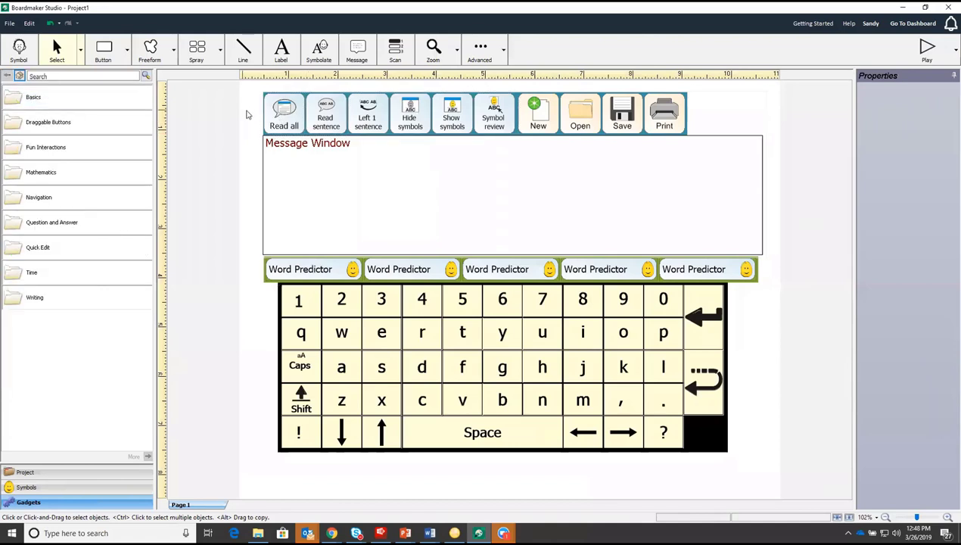
- Clear the writing gadgets off the page and place a Balloon-Pop Button from Fun Interactions near its centre
drag(299, 114, 501, 382)
key(Delete)
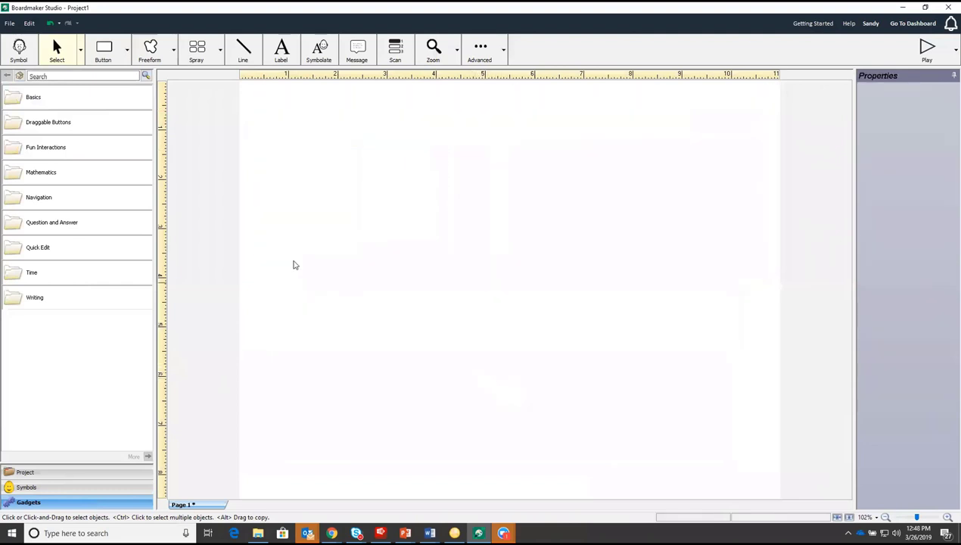
click(34, 151)
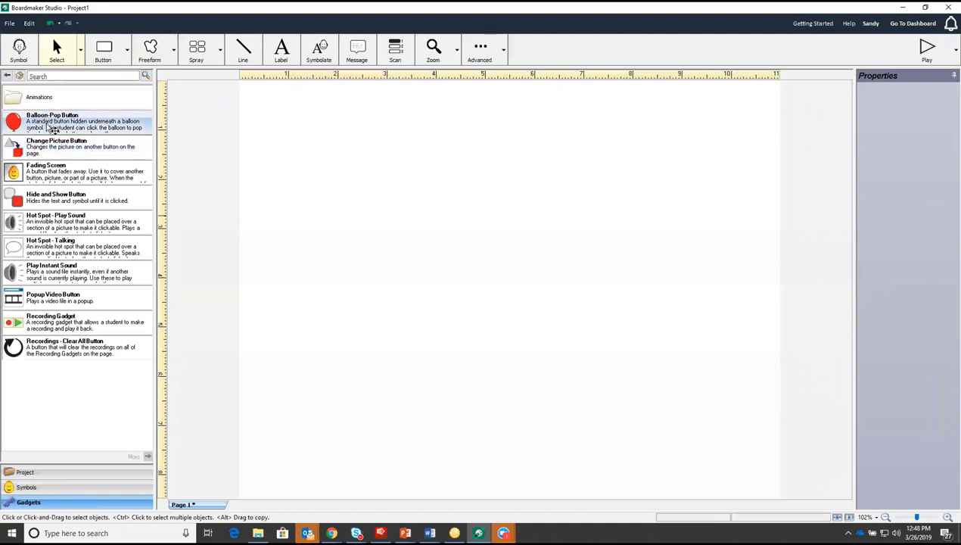
click(17, 123)
drag(17, 122, 383, 233)
drag(346, 192, 503, 284)
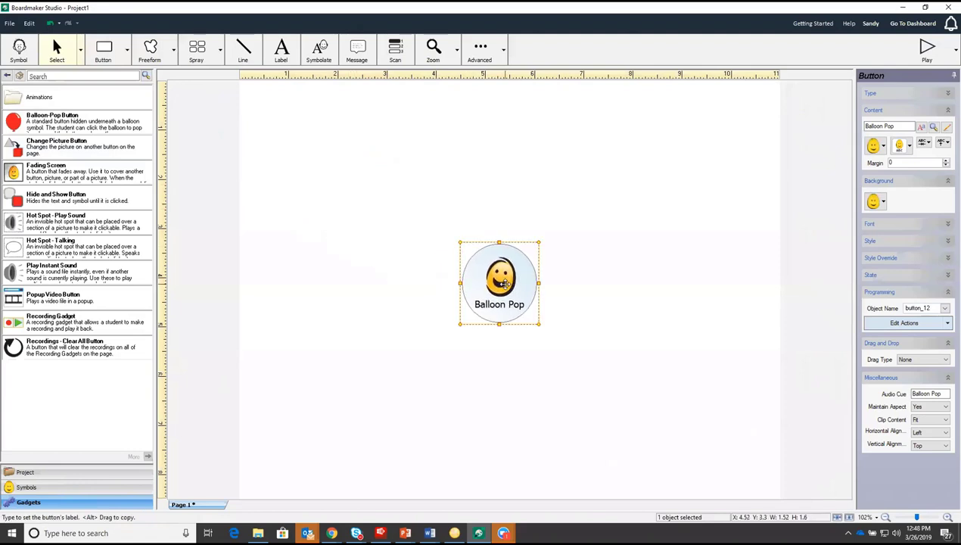
- Circular Spray the balloon button into a ring of six copies around the page centre
click(221, 52)
click(215, 95)
mouse_move(456, 218)
mouse_down()
mouse_move(431, 198)
mouse_move(413, 160)
mouse_up()
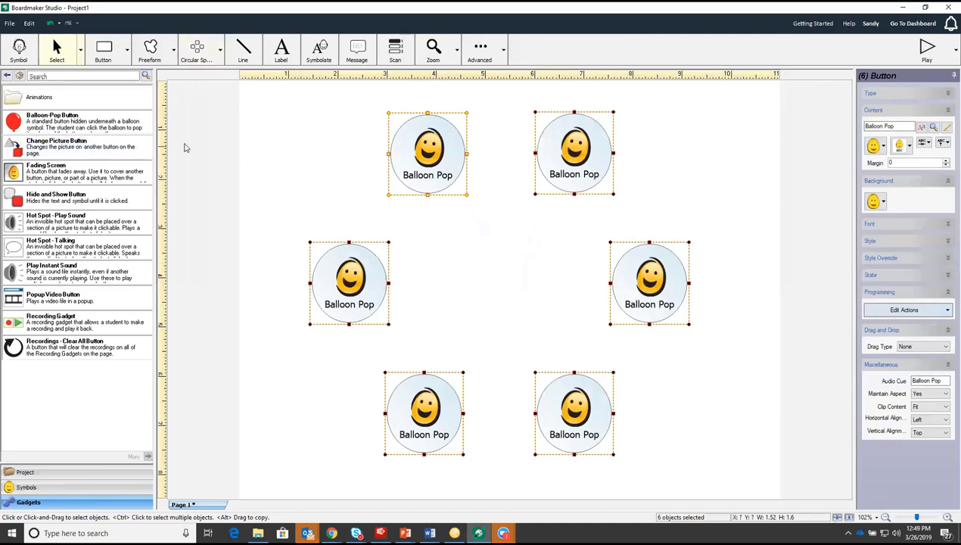
click(235, 164)
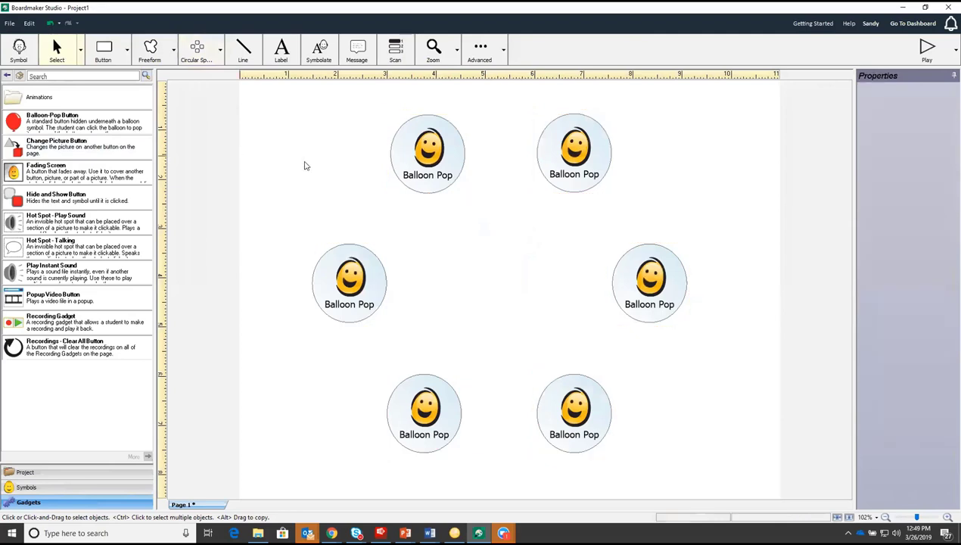
- Label the upper two balloon buttons "dog" and "cat" and accept a matching symbol for each
click(419, 166)
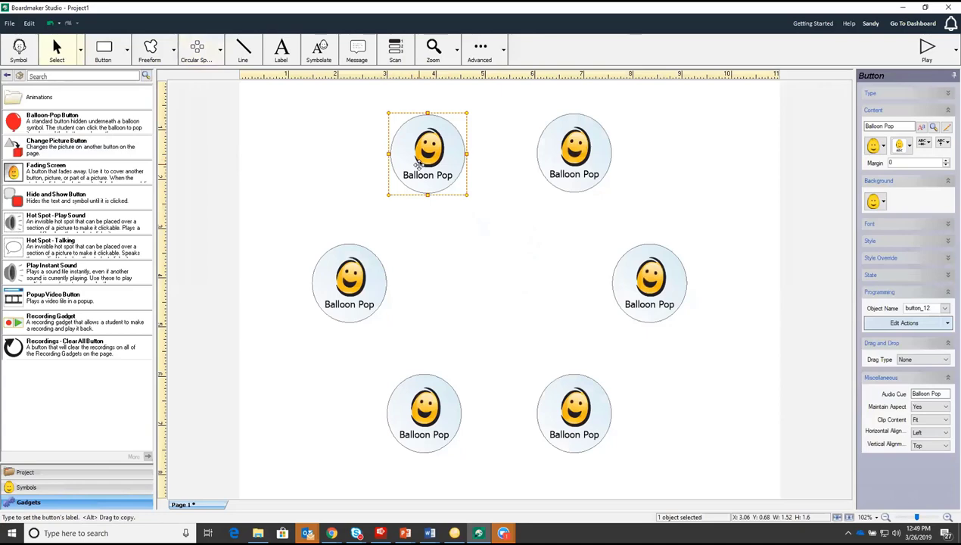
text(dog)
key(Return)
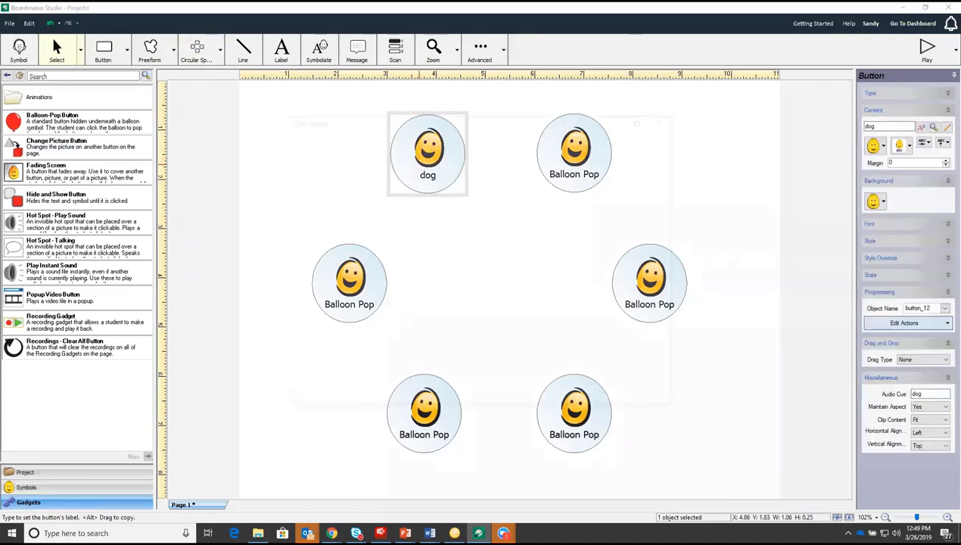
key(Return)
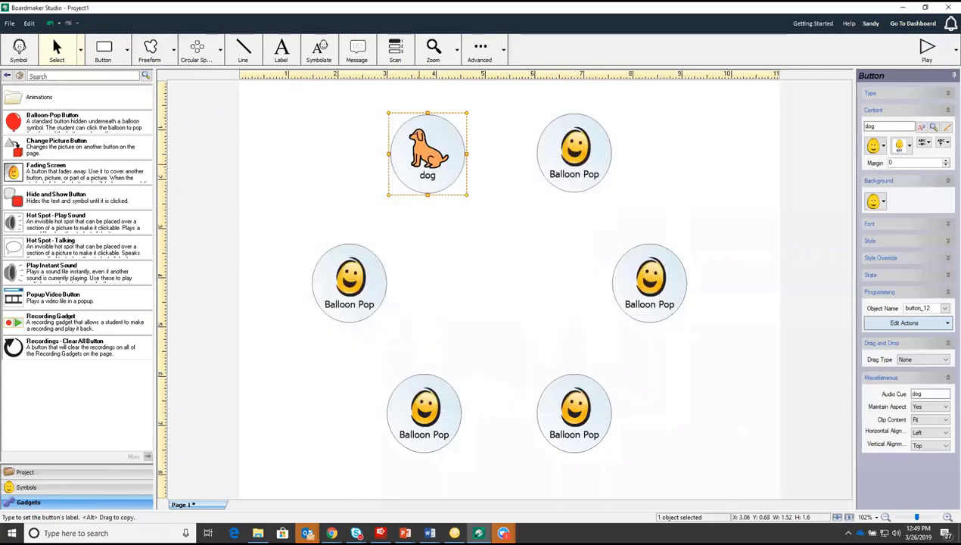
click(589, 144)
text(cat)
key(Return)
key(Return)
- Label the rightmost balloon button of the ring "goldfish" and give it the fishbowl goldfish symbol
click(651, 290)
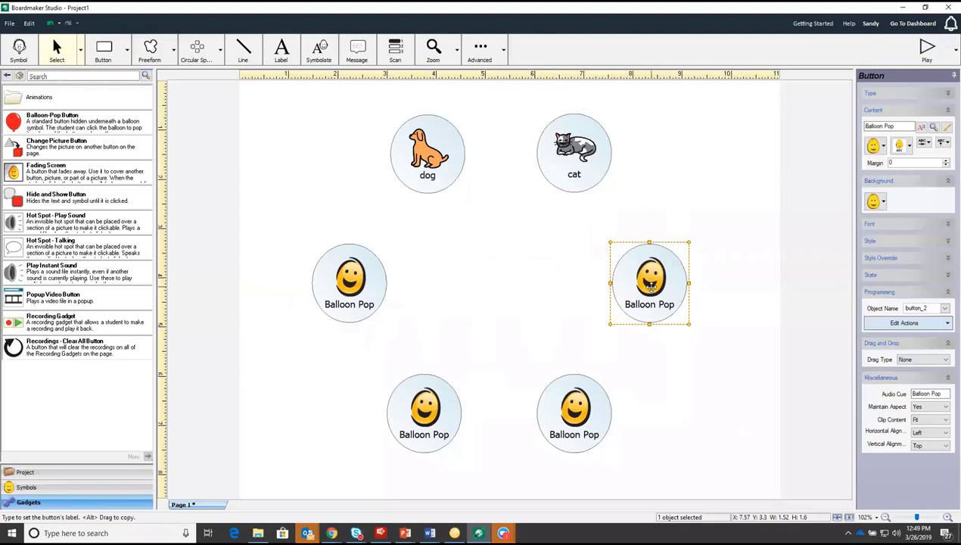
text(goldfish)
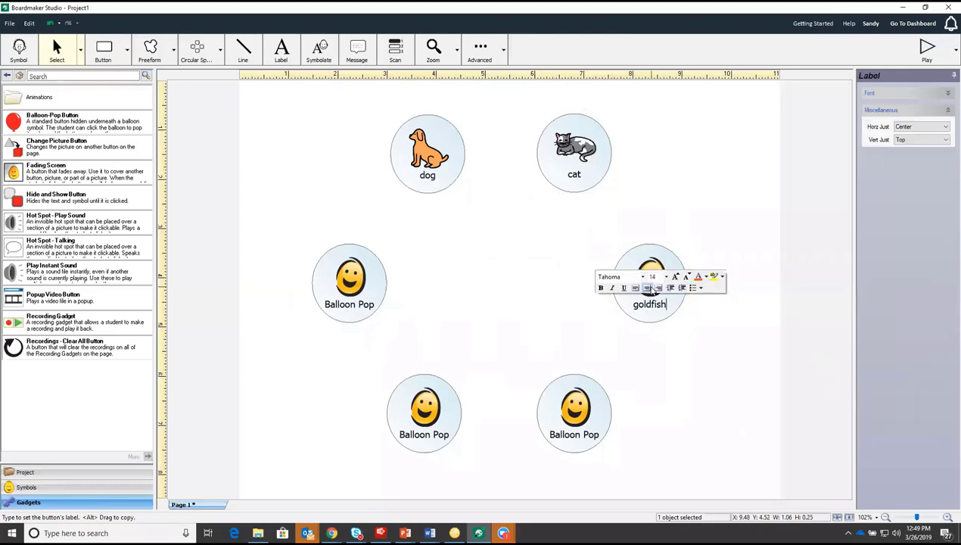
key(Return)
click(478, 157)
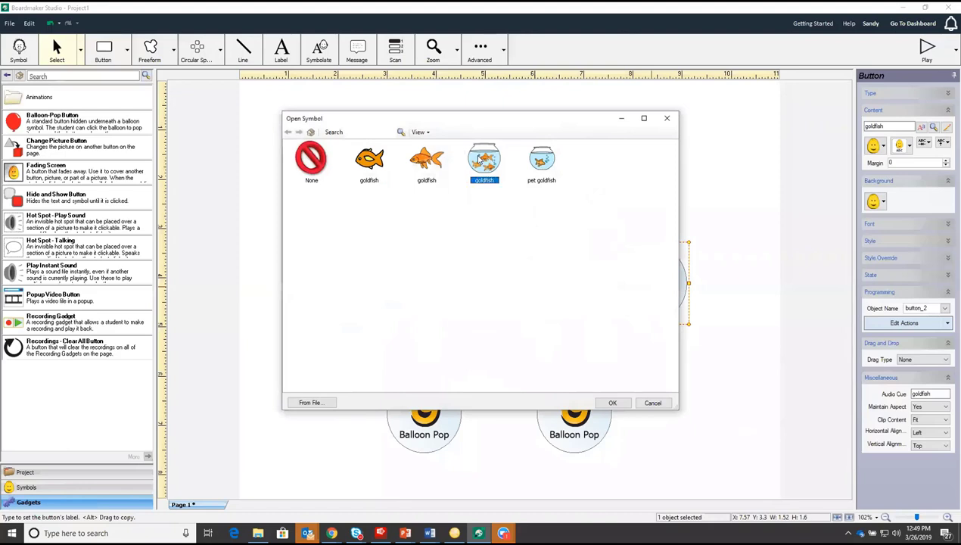
double_click(479, 158)
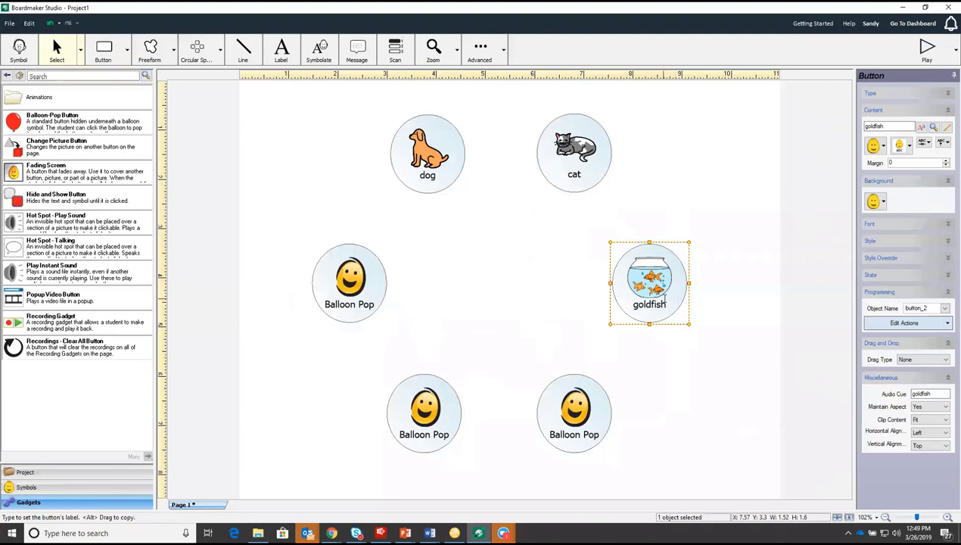
- Play the page, pop the cat, dog and goldfish balloons, and return to editing
click(927, 49)
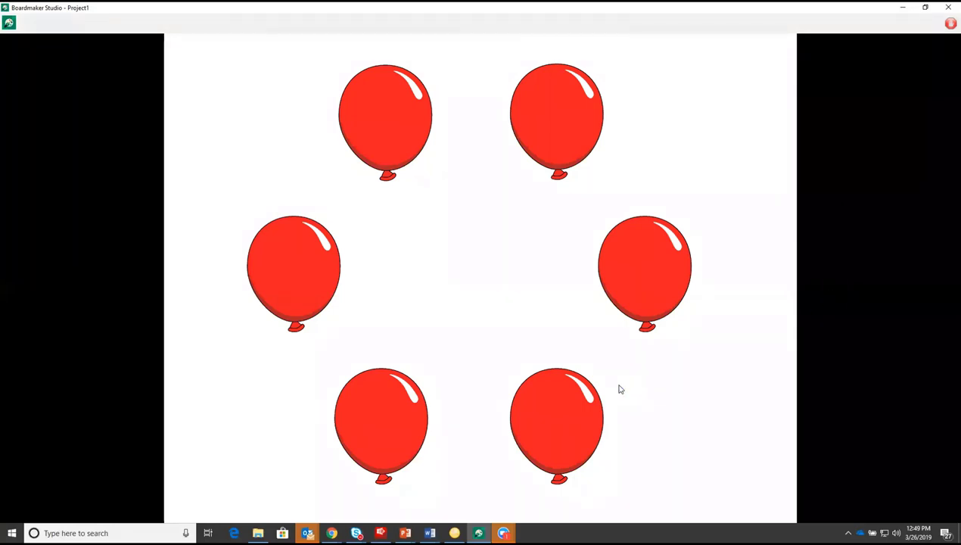
click(555, 117)
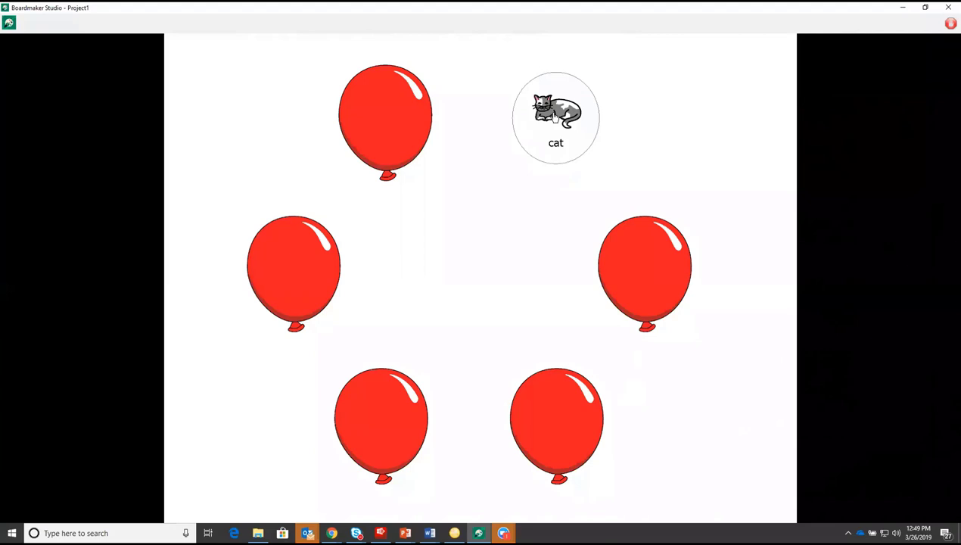
click(387, 135)
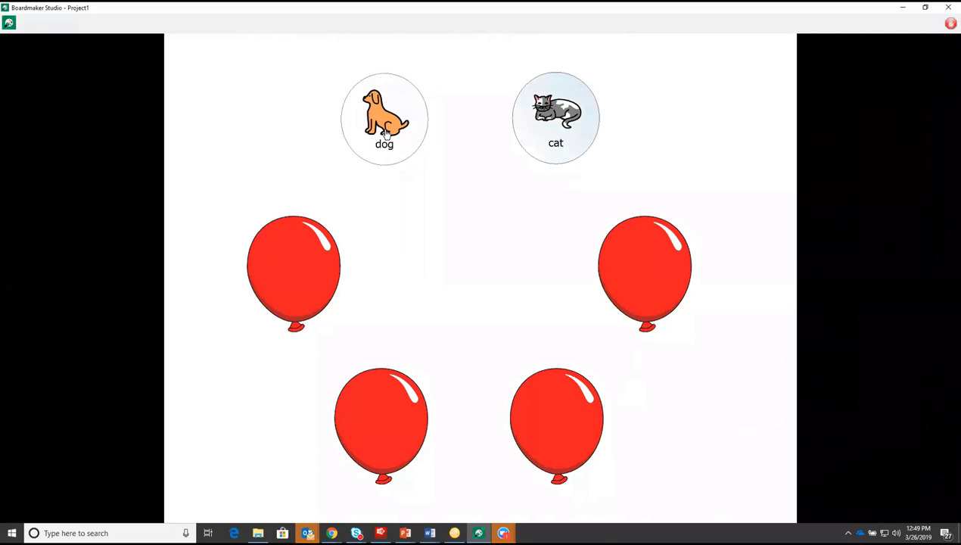
click(655, 276)
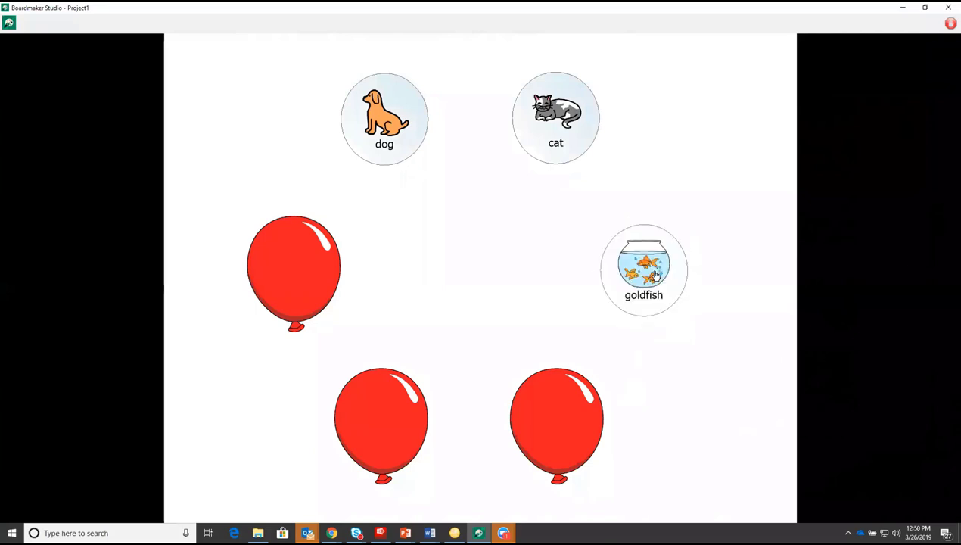
click(951, 24)
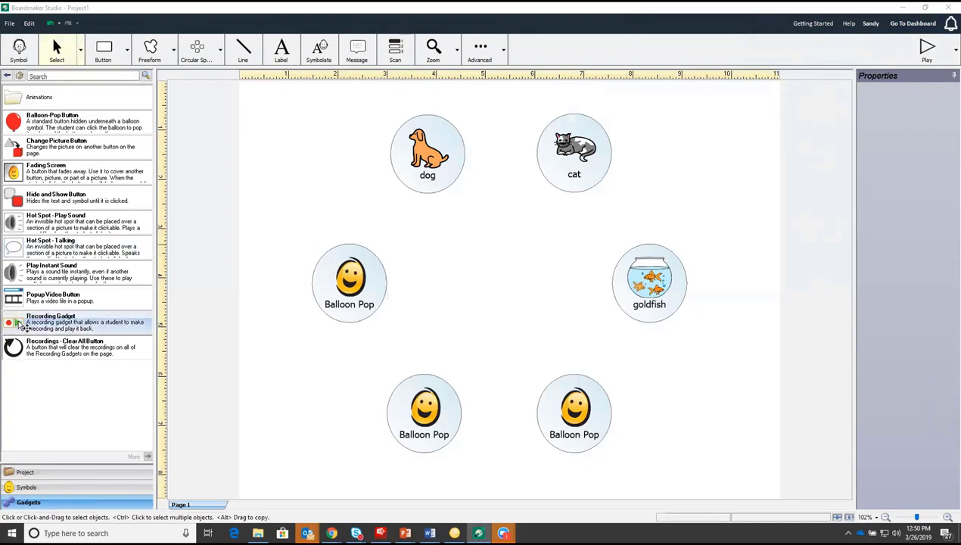
- Place a Recording Gadget in the centre of the balloon ring and test recording and playing back a sound in play mode
drag(18, 323, 56, 322)
drag(437, 299, 511, 274)
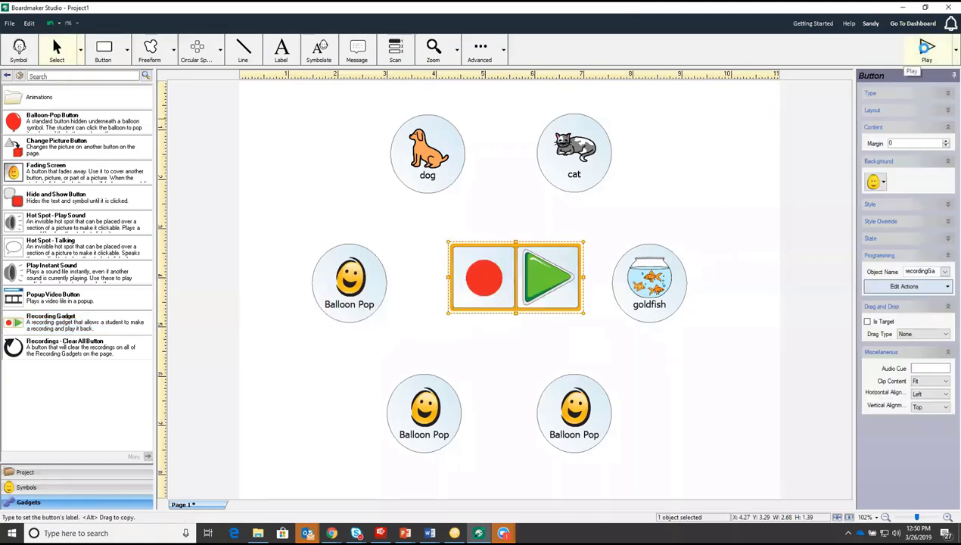
click(922, 51)
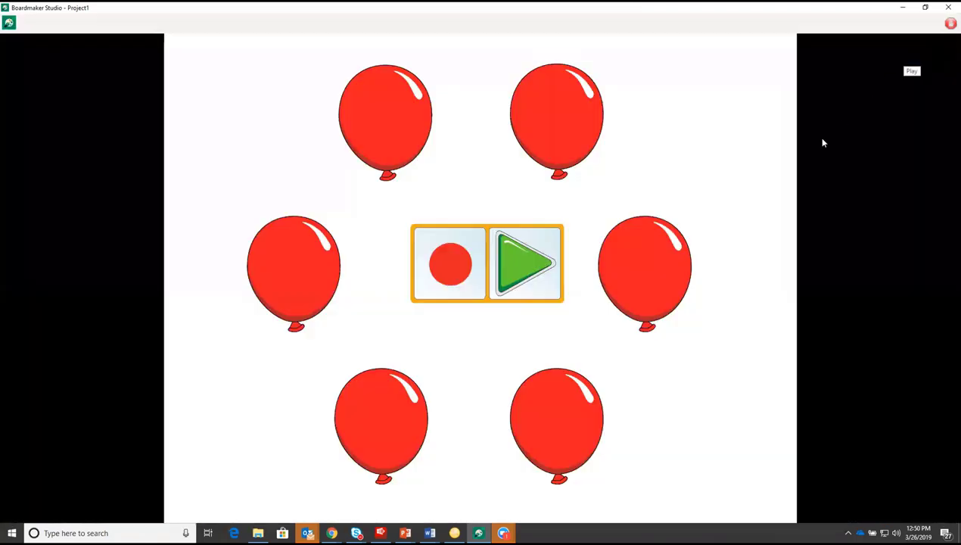
click(452, 273)
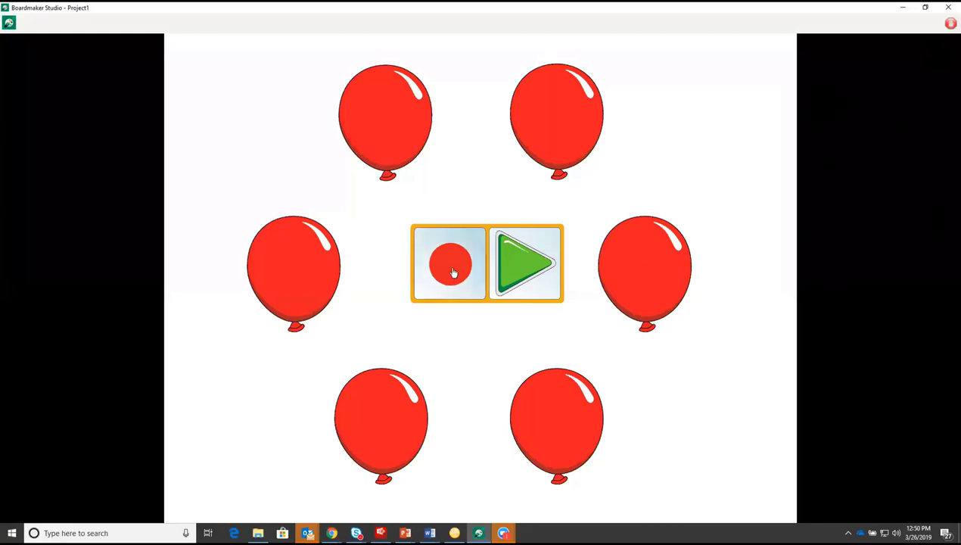
click(452, 272)
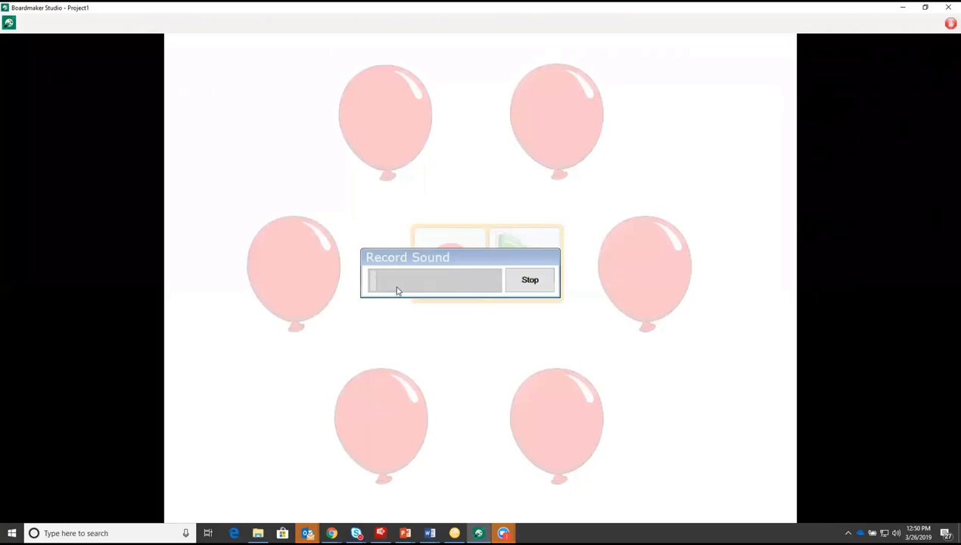
click(530, 281)
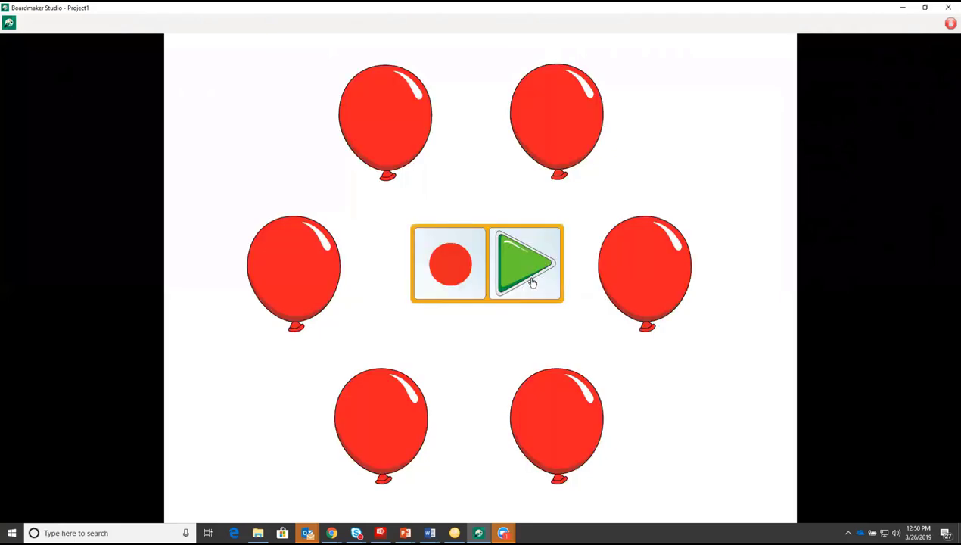
click(520, 261)
click(949, 25)
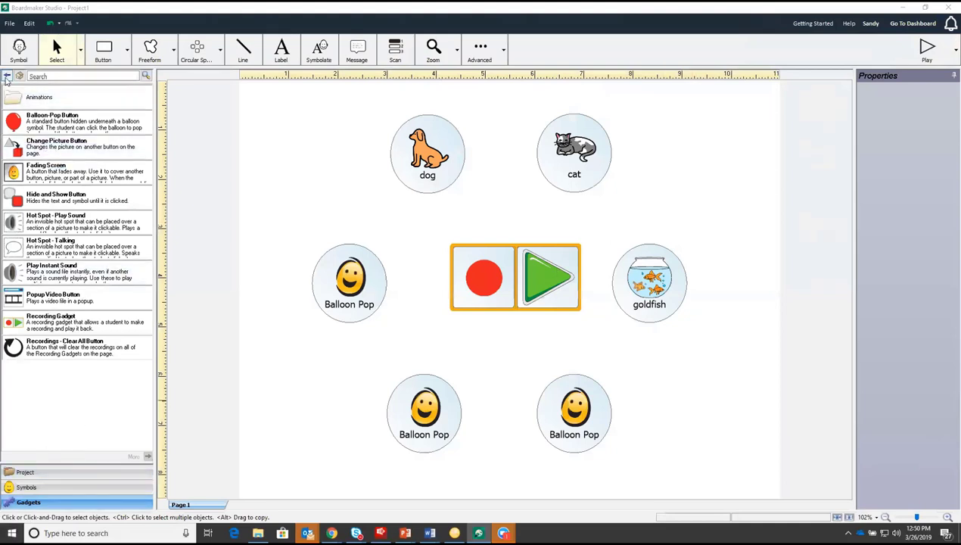
- Open the Animations gadgets and clear all the balloon buttons and the recording gadget off the page
double_click(19, 98)
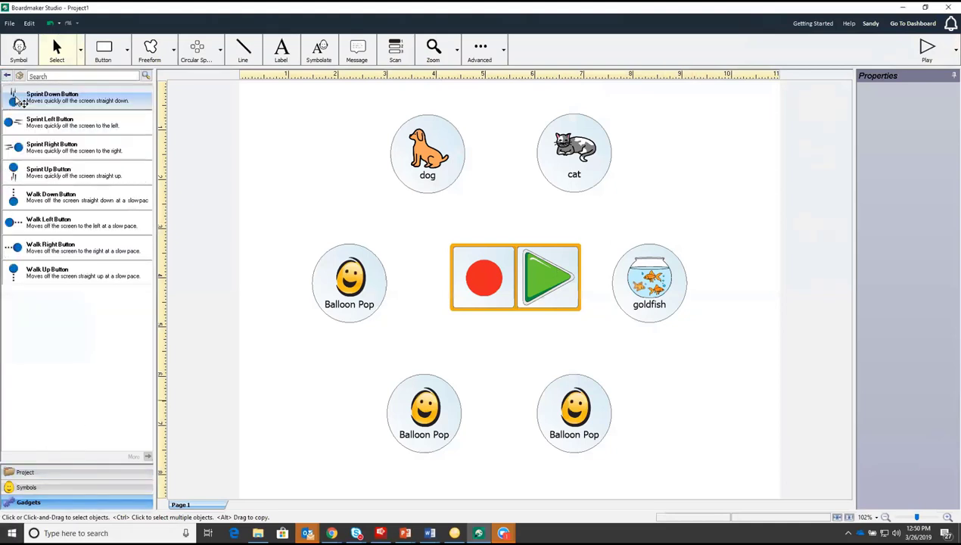
drag(19, 101, 639, 429)
key(Delete)
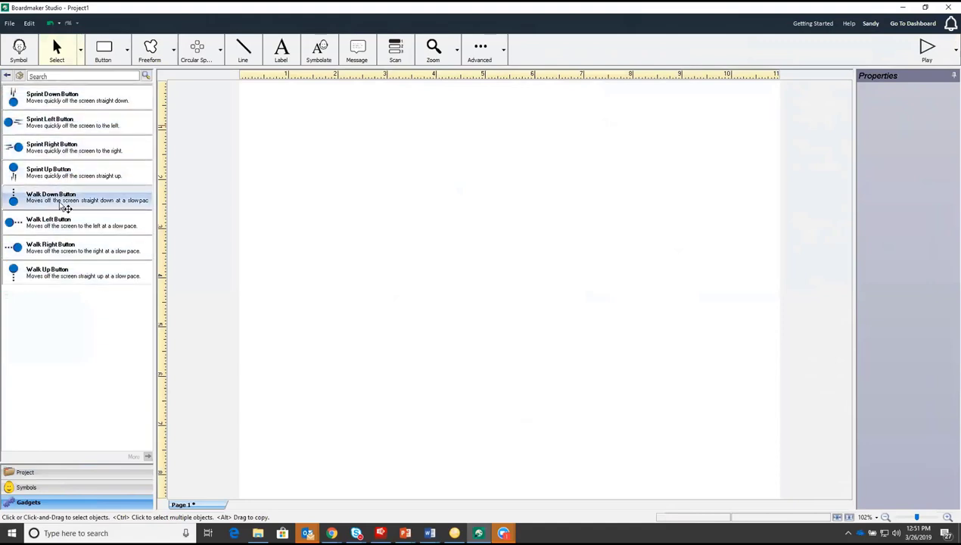
- Place a Walk Left Button near the page's right edge, label it "left" and give it the two-hands symbol with an arrow
drag(32, 225, 728, 257)
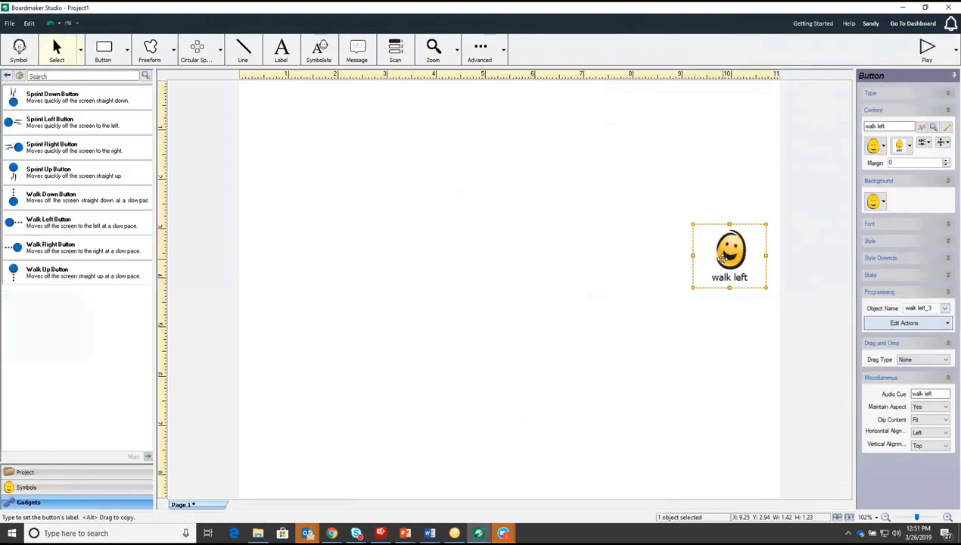
double_click(728, 271)
text(left)
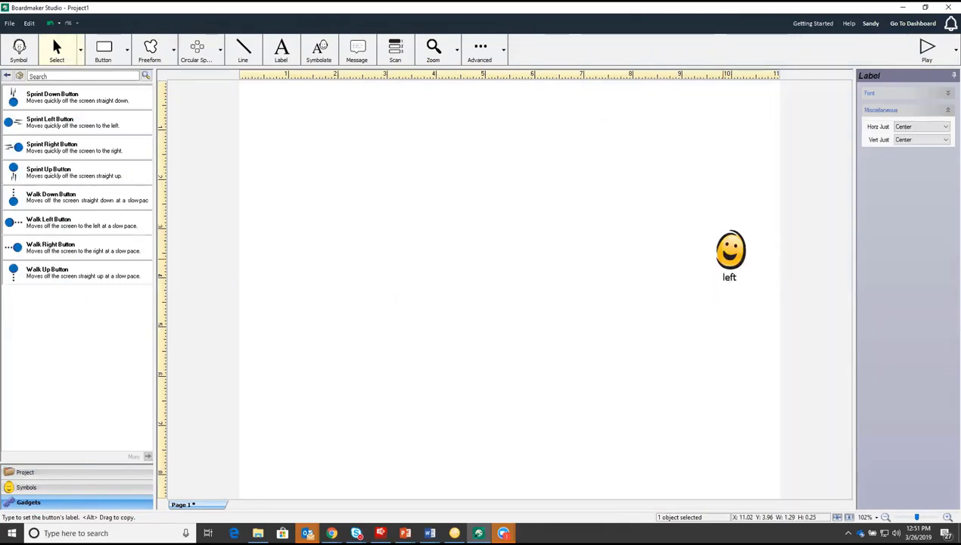
key(Return)
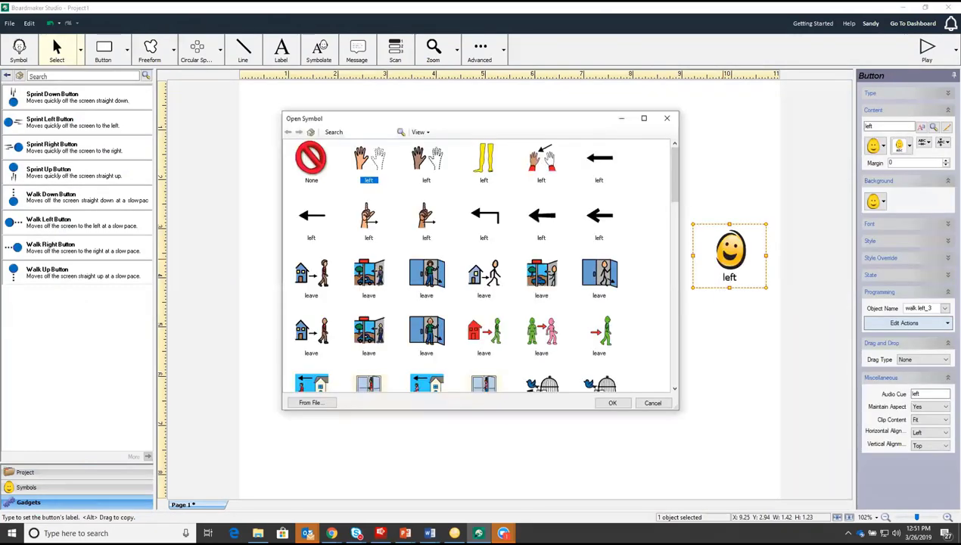
click(542, 218)
click(542, 161)
double_click(542, 161)
- Place a Sprint Down Button at the page's top centre, label it "down" and give it a black down-arrow symbol
click(8, 76)
drag(53, 100, 507, 121)
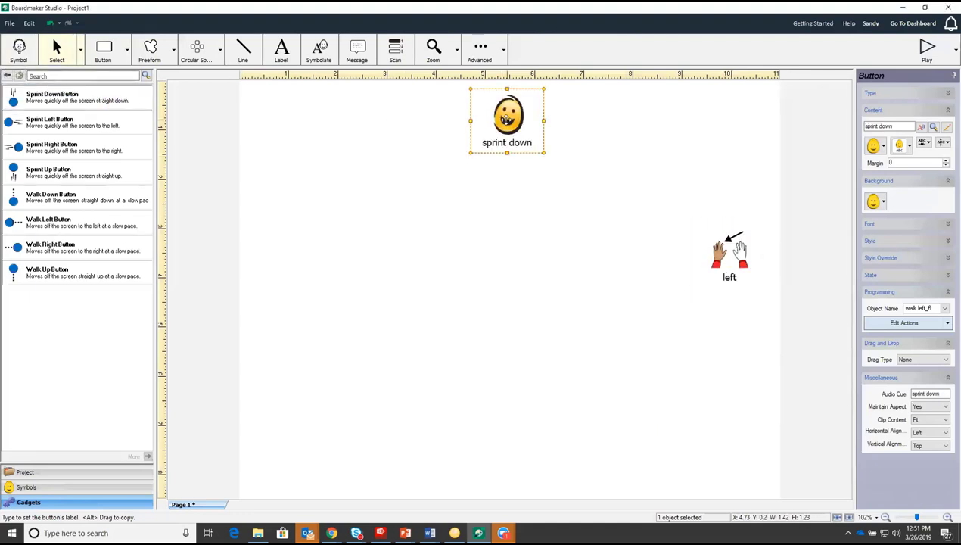
text(down)
double_click(505, 121)
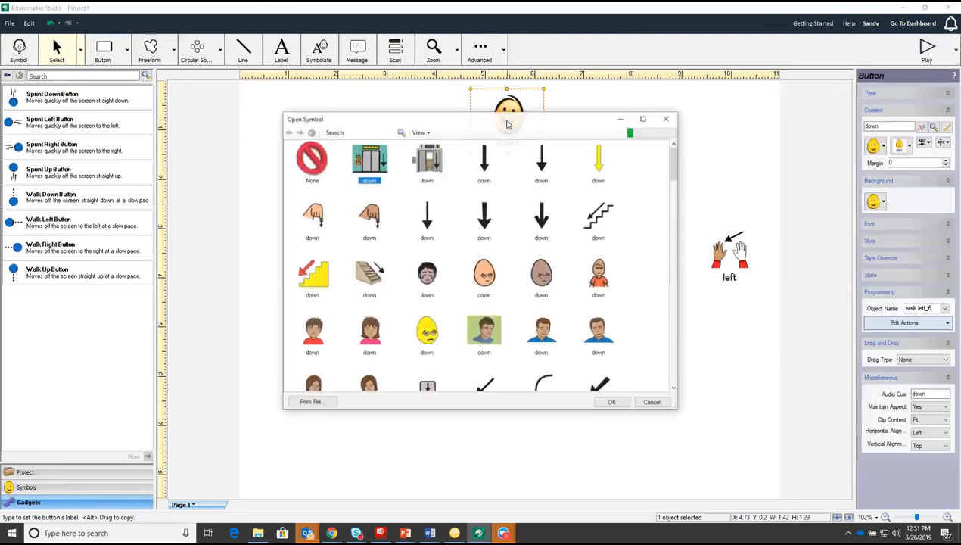
click(489, 165)
double_click(486, 162)
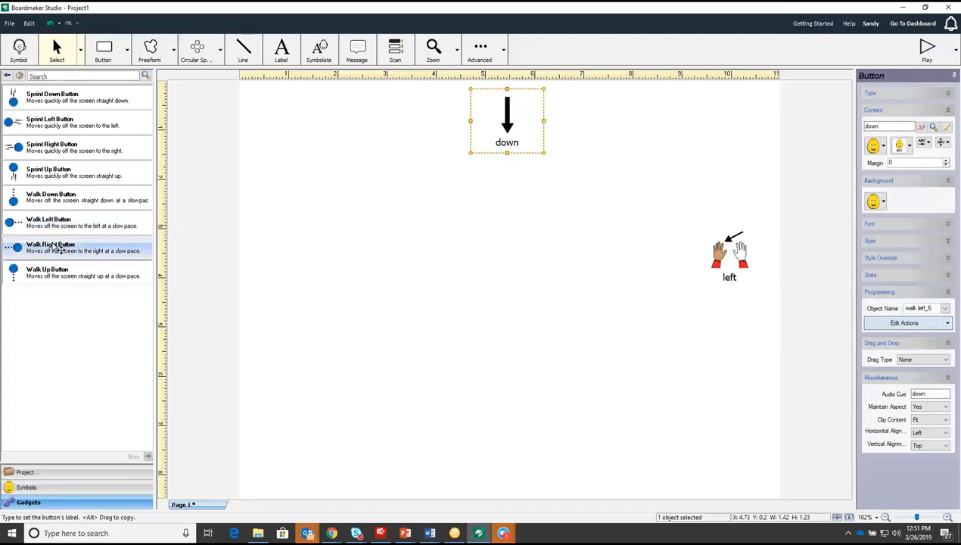
- Place a Walk Up Button at the page's bottom centre, label it "UP" and accept None as its symbol
drag(48, 282, 516, 433)
text(UP)
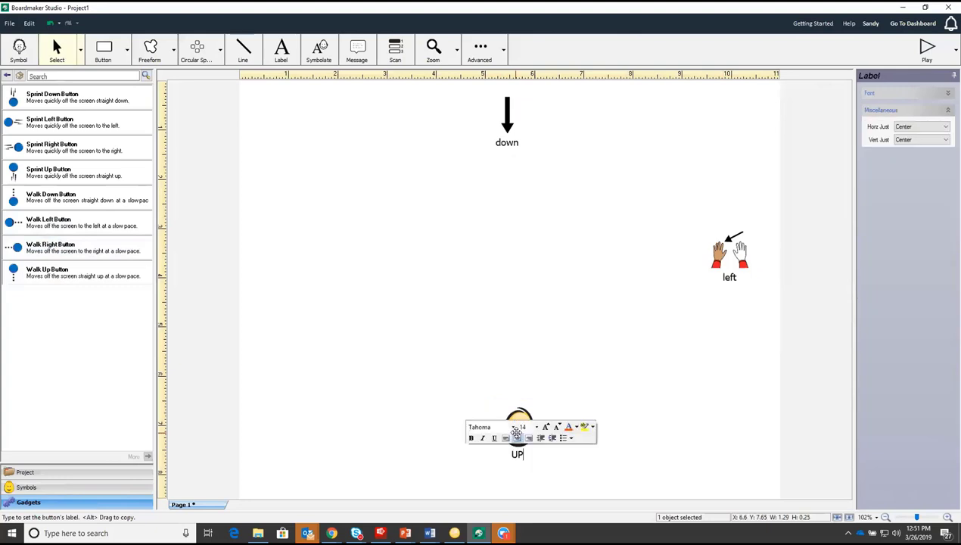
double_click(517, 430)
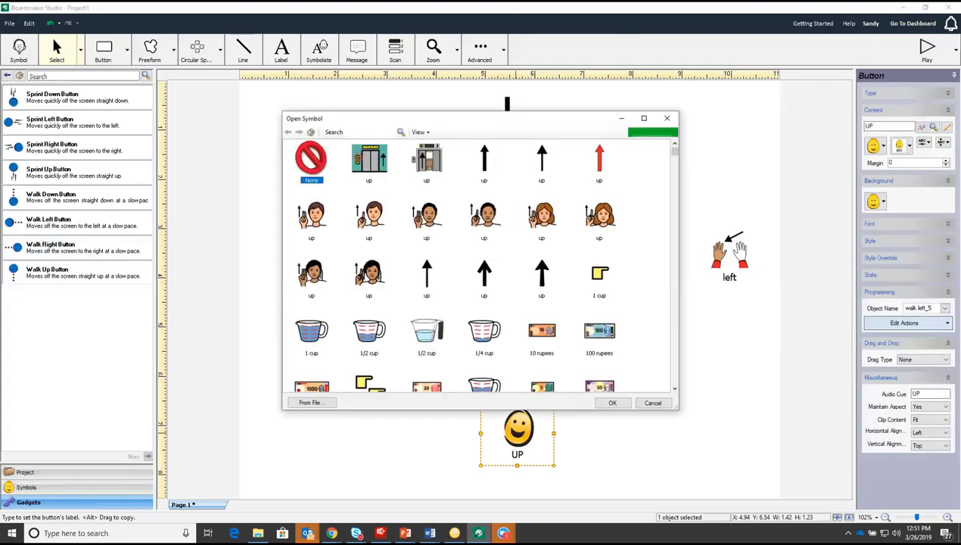
click(612, 403)
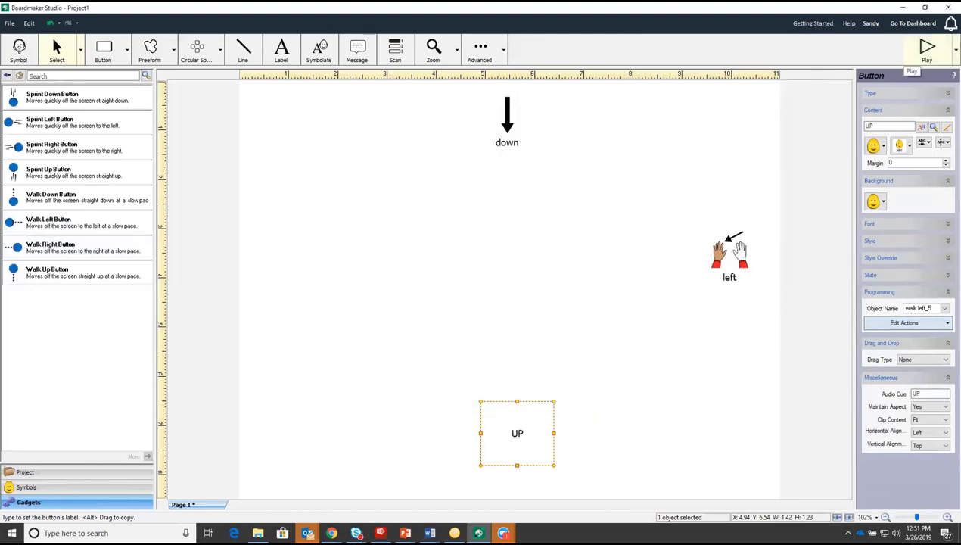
- Play the page, trigger the down, left and UP animated buttons, and return to editing
click(928, 50)
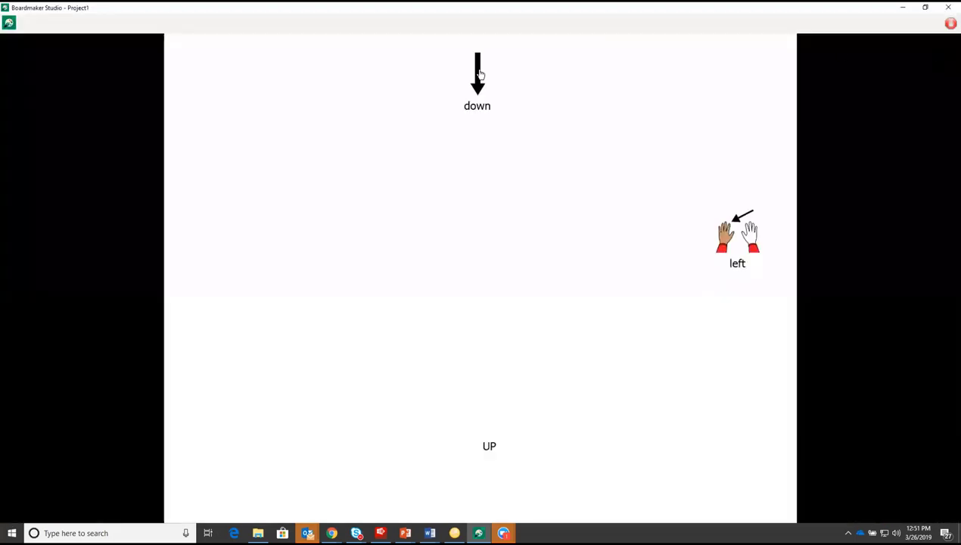
click(482, 73)
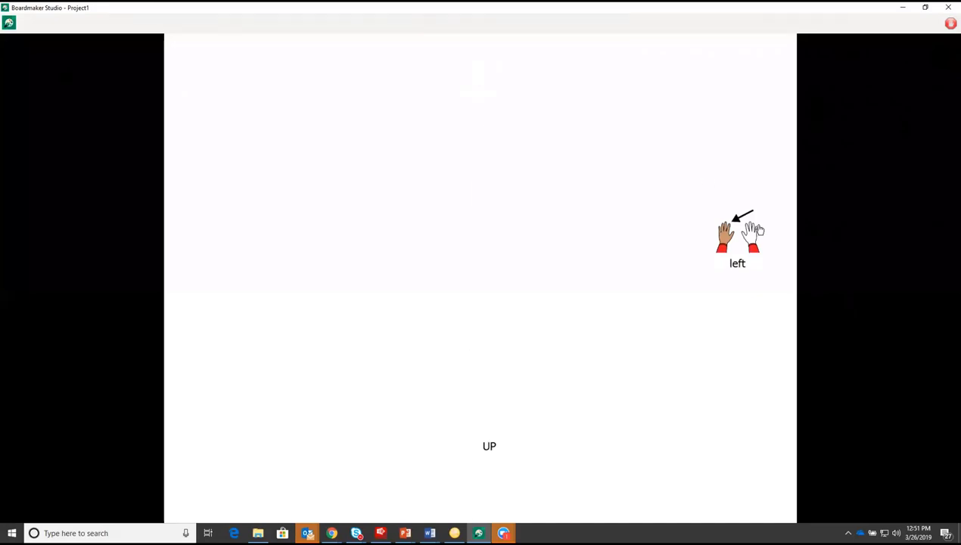
click(752, 251)
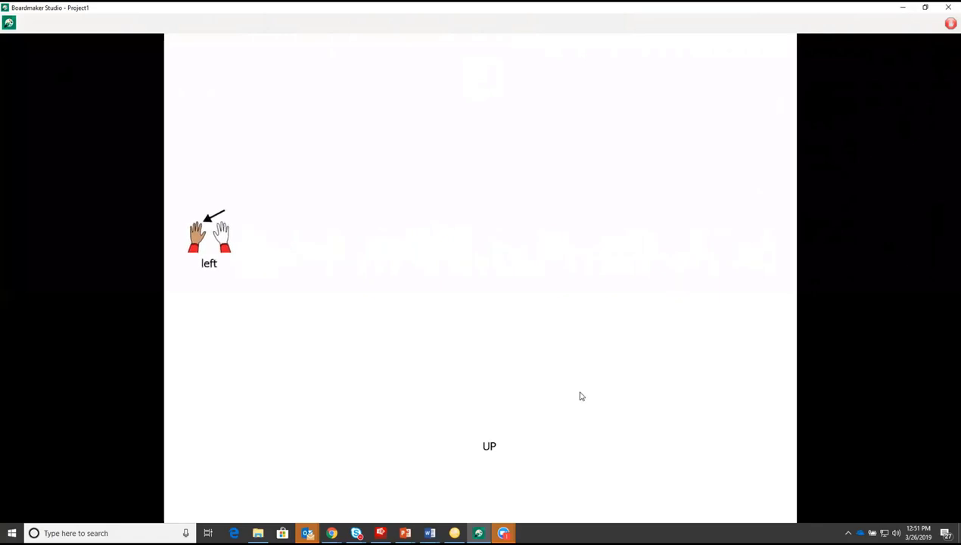
click(489, 449)
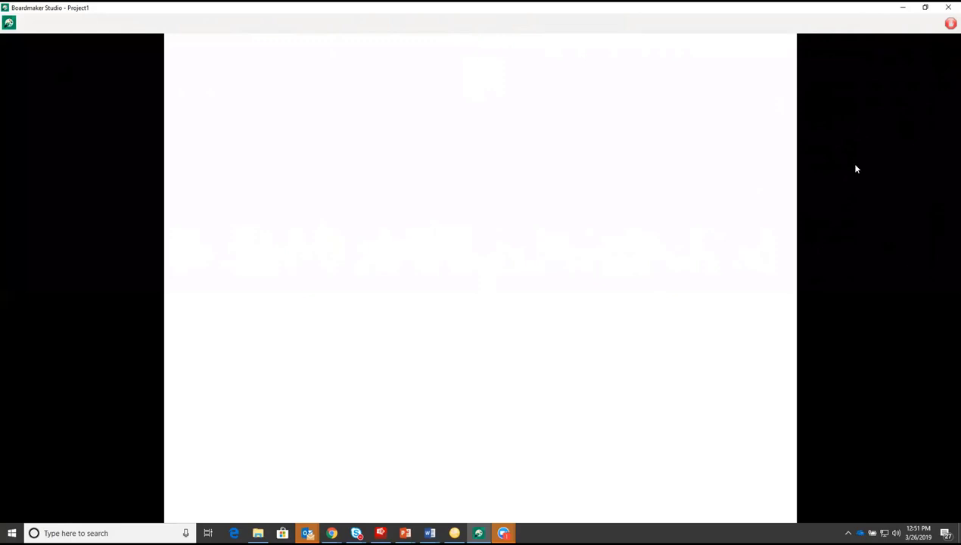
click(951, 25)
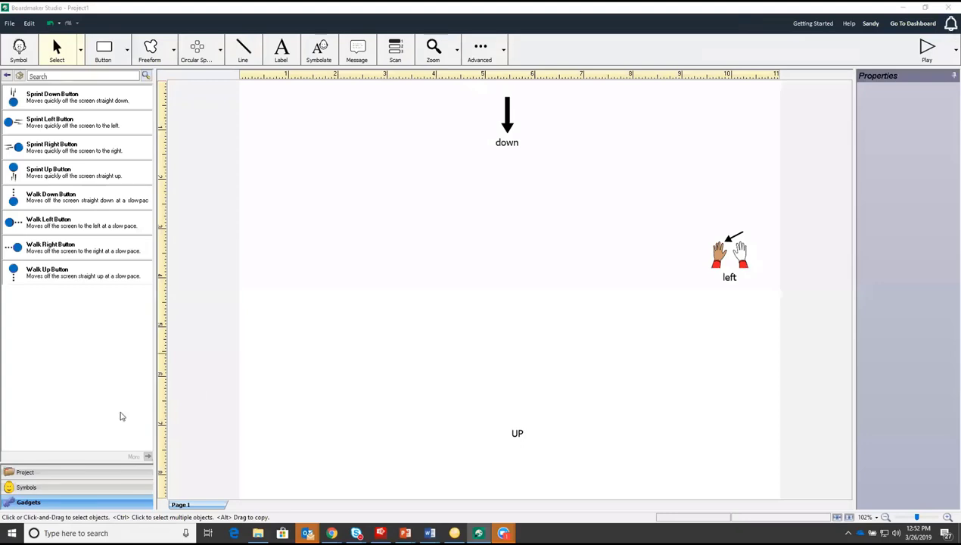
- Return to the main gadget categories and go to the Dashboard without saving the changes to Project1
click(6, 76)
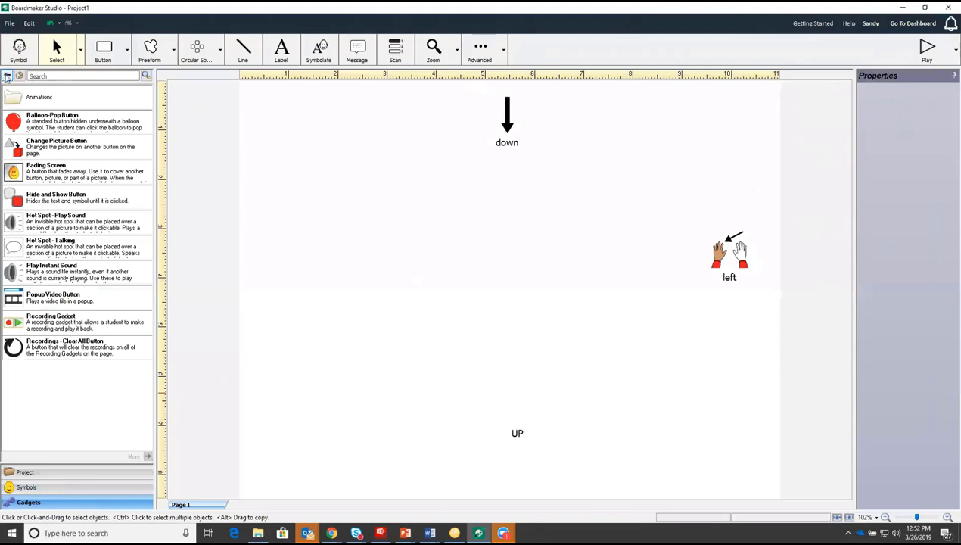
click(7, 76)
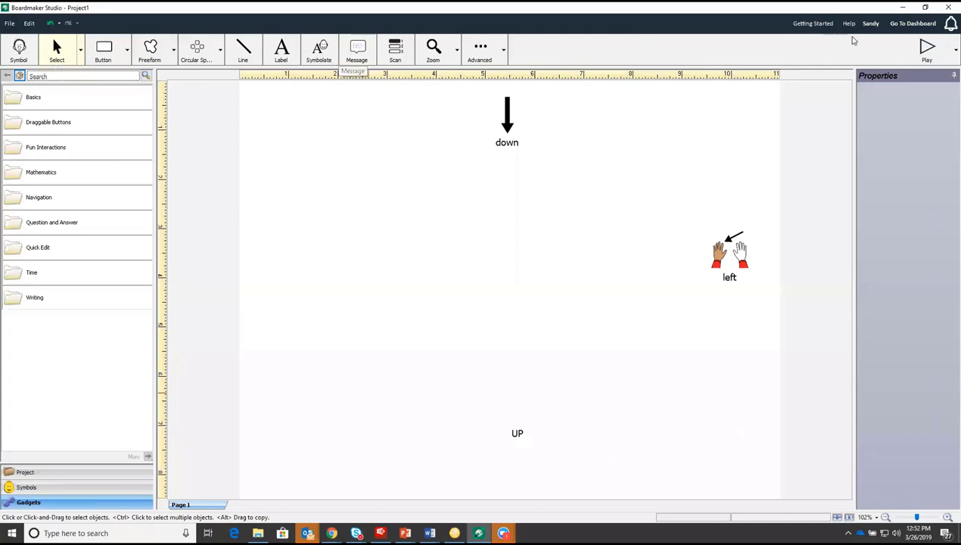
click(904, 26)
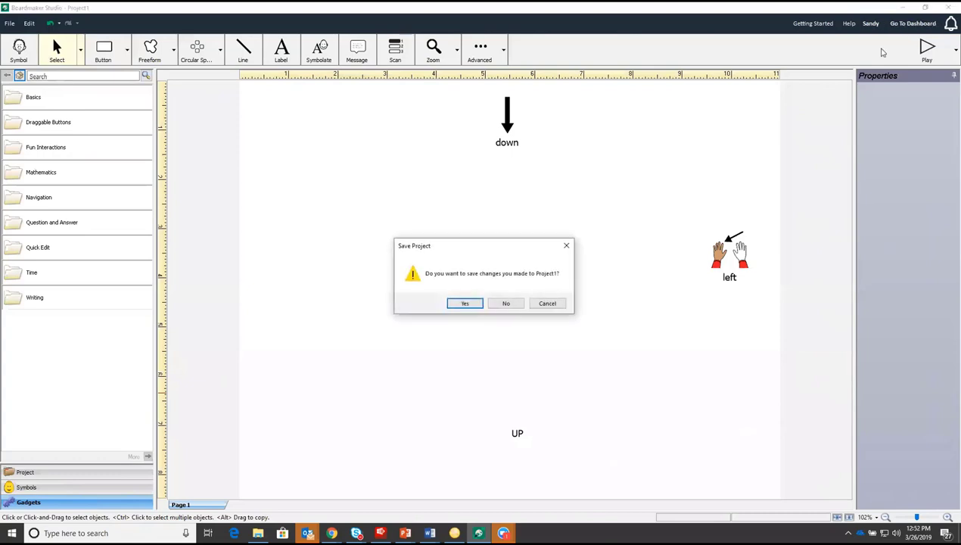
click(507, 303)
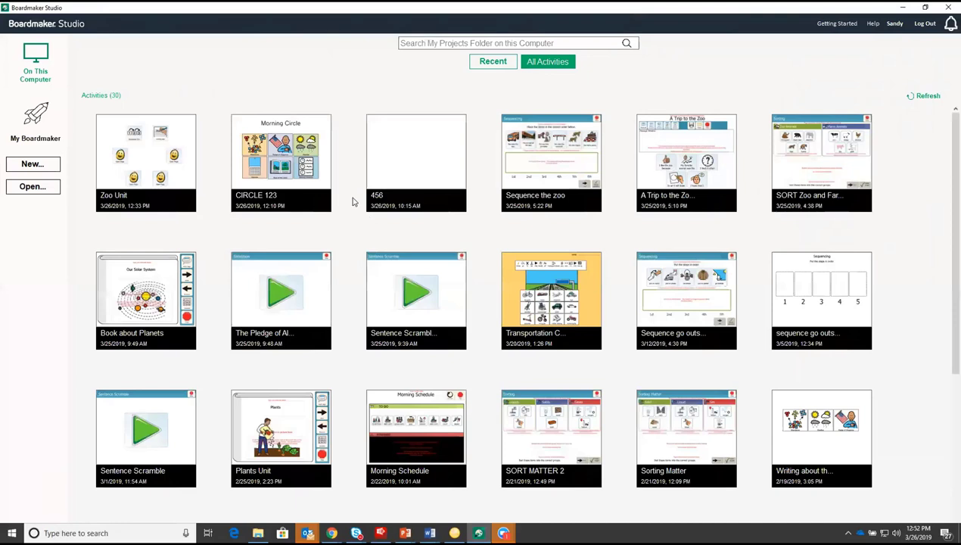
- Move the "SORT Zoo and Farm Animals" activity from this computer to Boardmaker Online
mouse_move(128, 144)
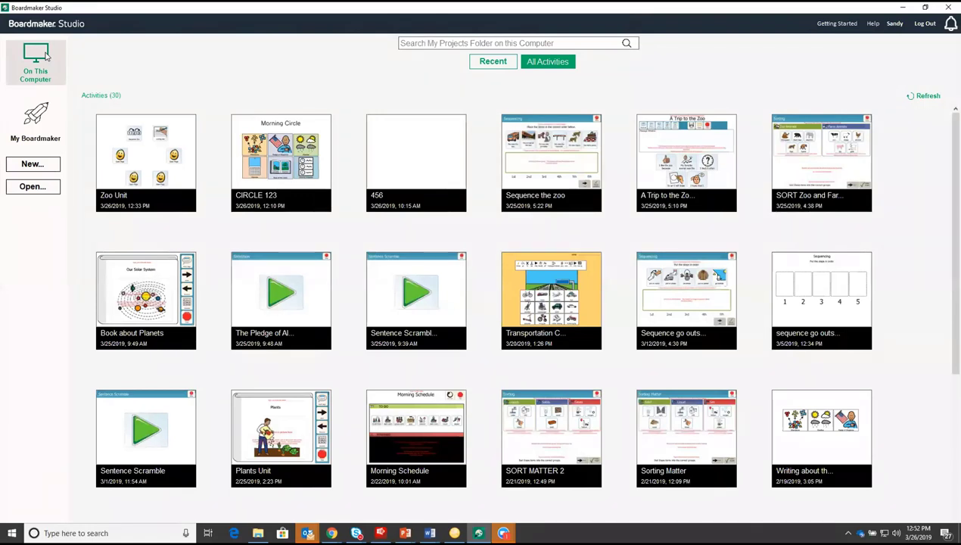
mouse_move(825, 157)
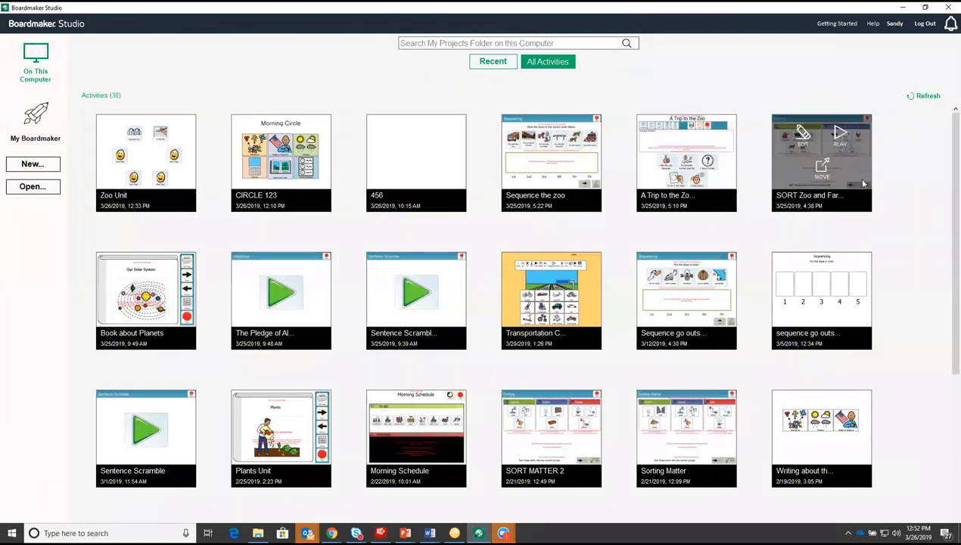
mouse_move(704, 137)
mouse_move(829, 141)
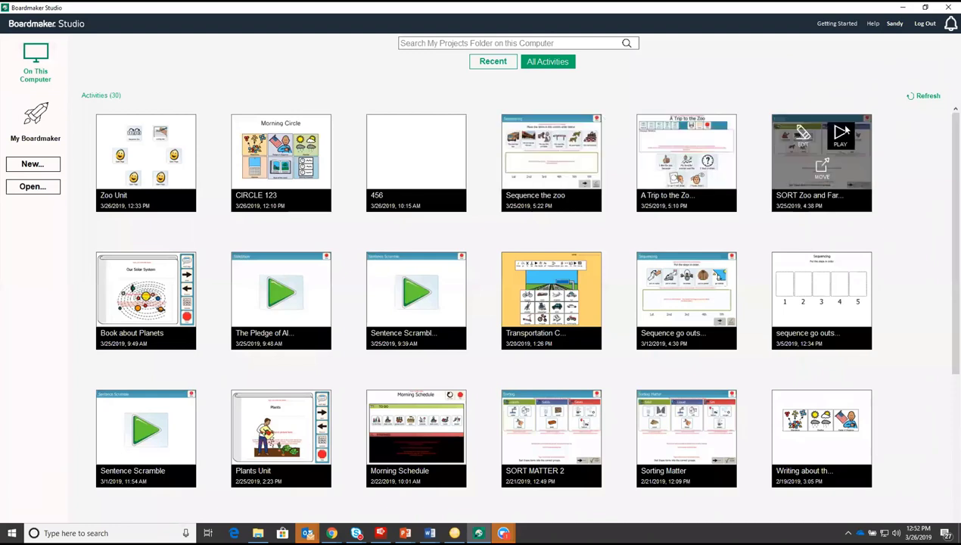
click(822, 165)
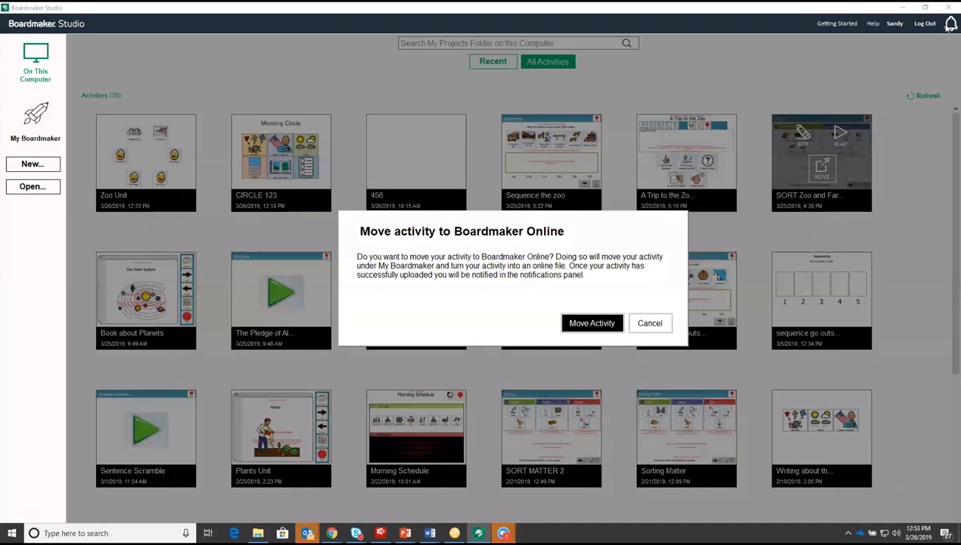
click(593, 323)
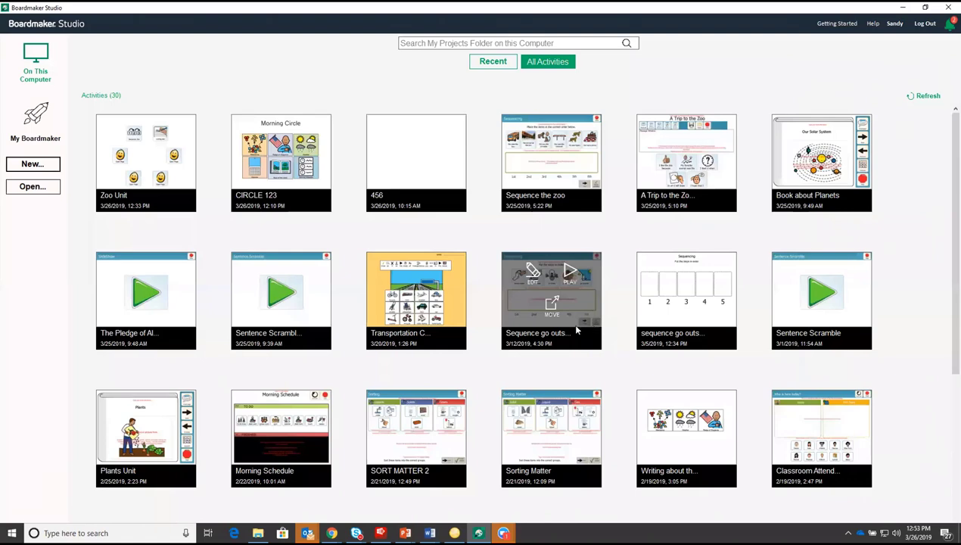
- Switch to the Boardmaker Online home page in Google Chrome and open My Boardmaker
mouse_move(332, 533)
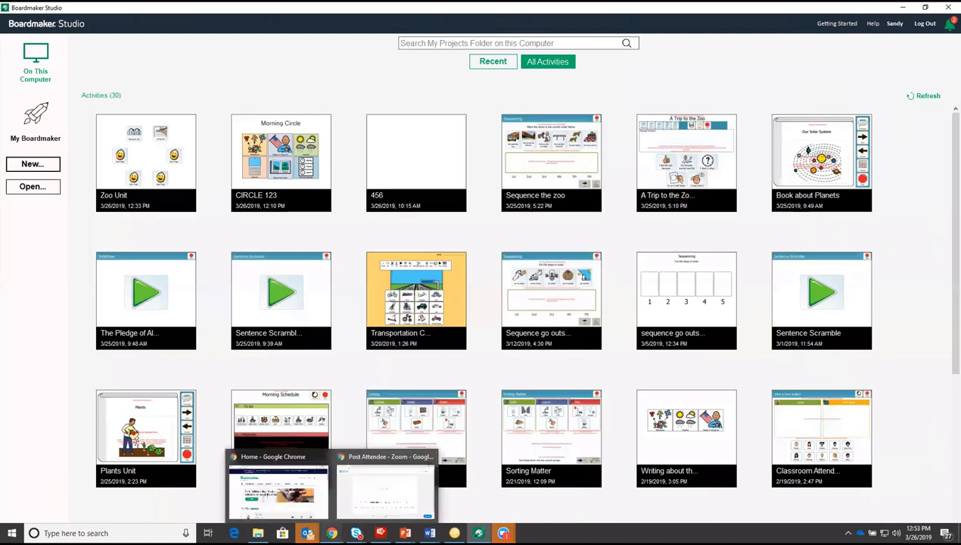
click(315, 502)
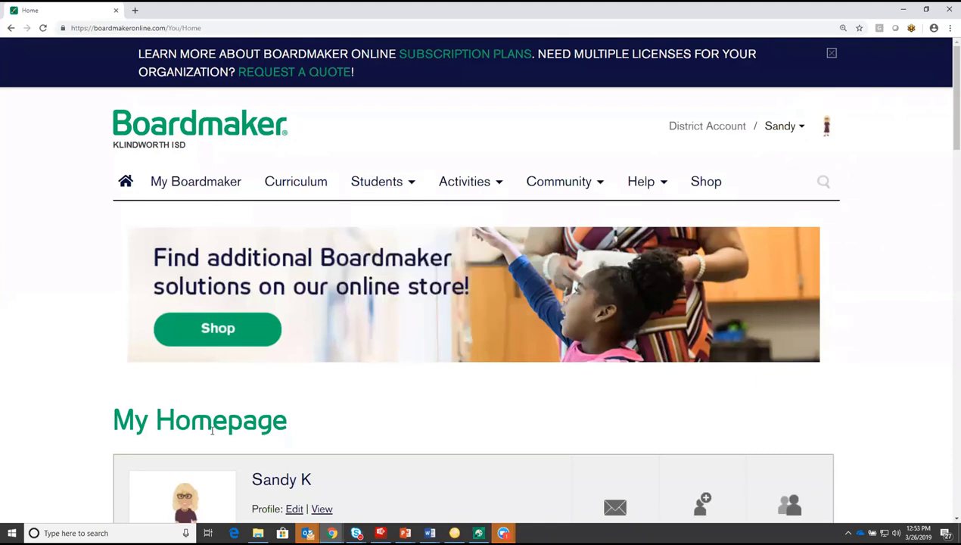
click(190, 184)
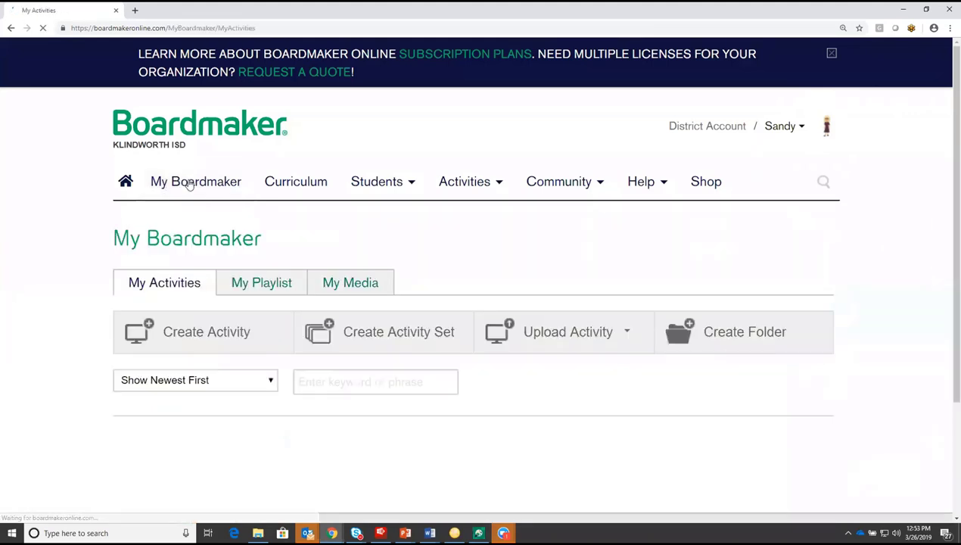
- Examine the SORT Zoo and Farm Animals entry in My Activities, including its available editing options
drag(953, 135, 947, 170)
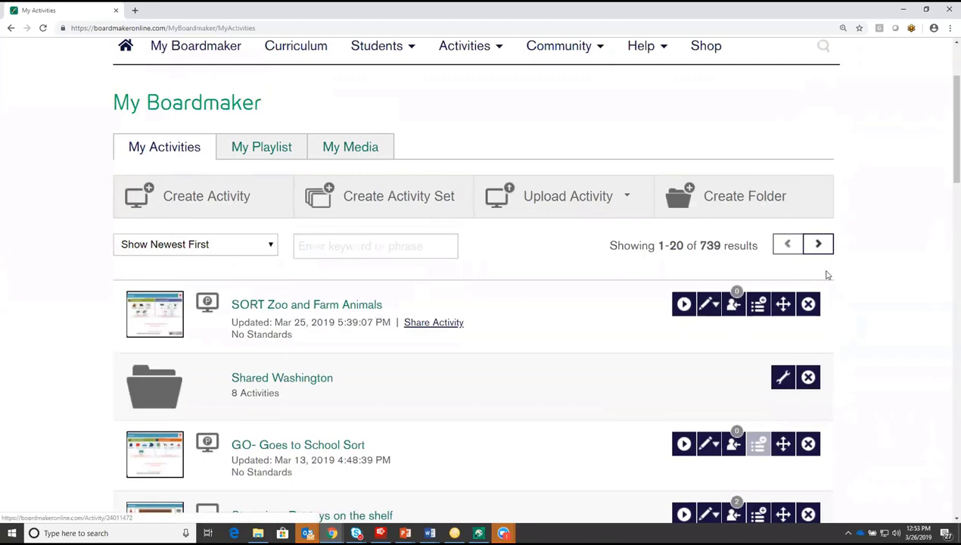
drag(947, 166, 947, 154)
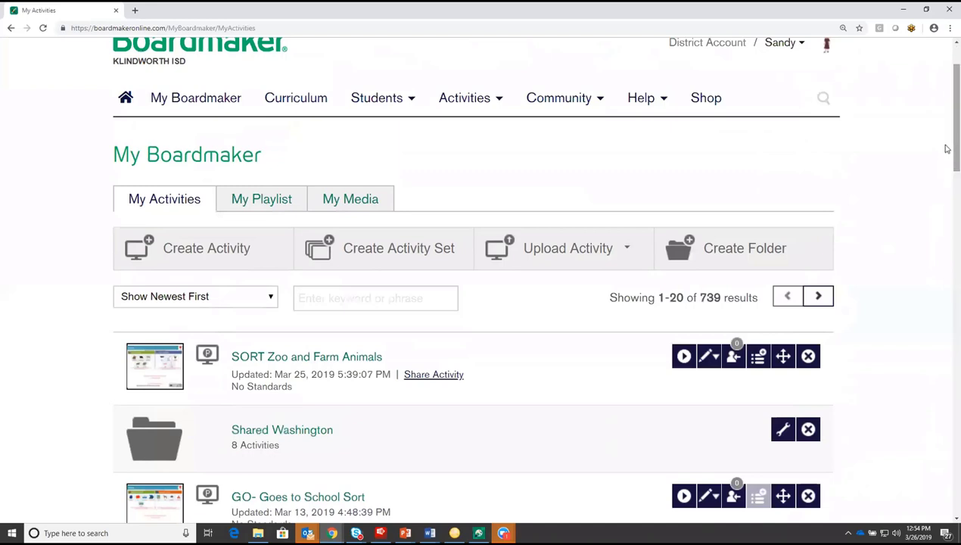
drag(946, 150, 925, 186)
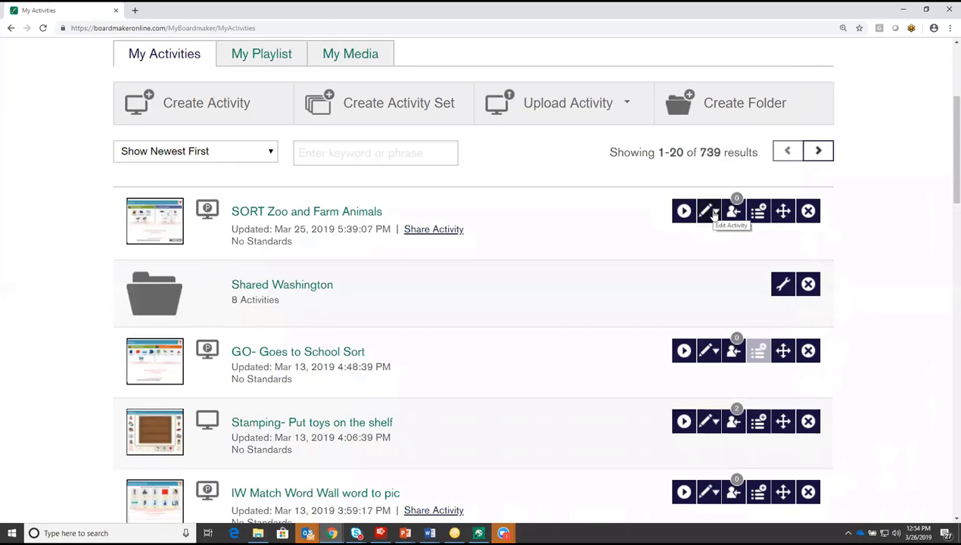
click(716, 214)
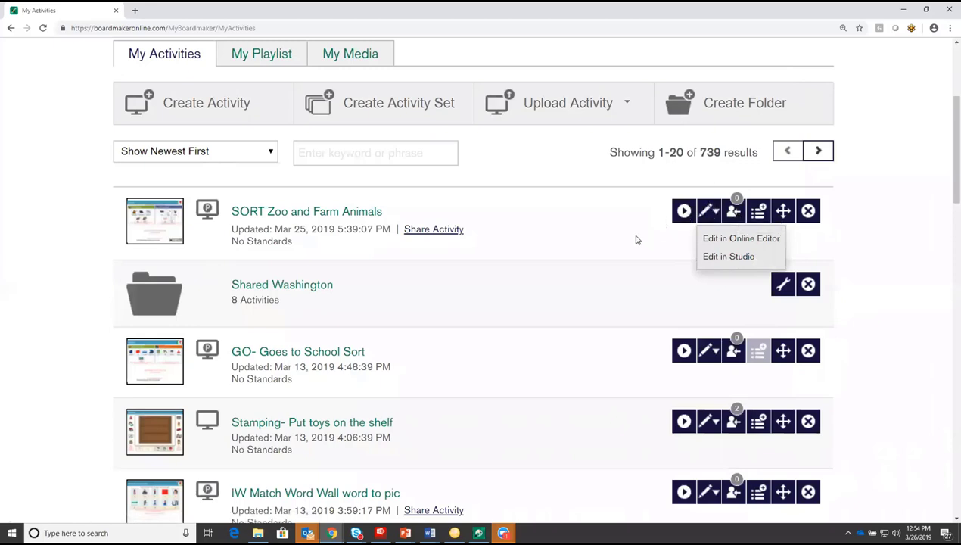
click(667, 226)
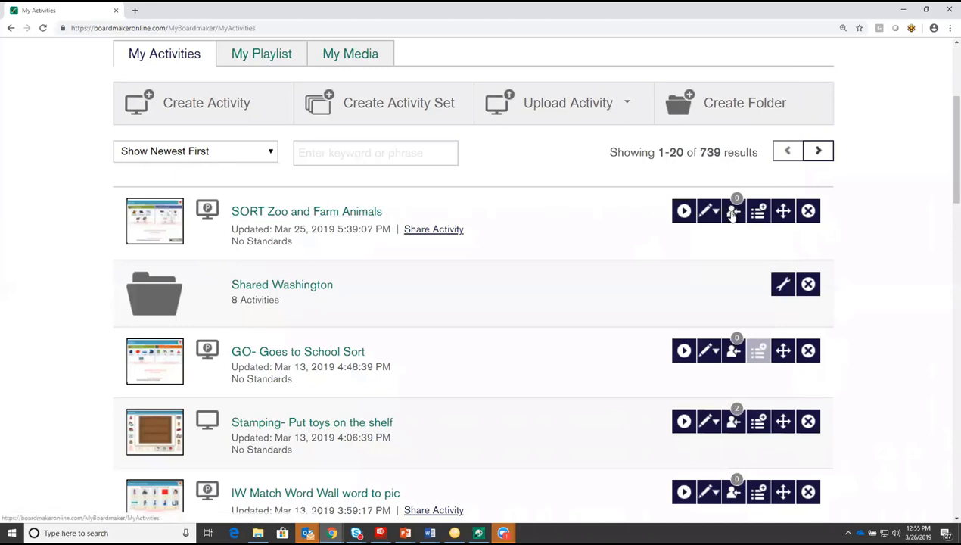
- Assign the SORT Zoo and Farm Animals activity to the first listed student and add it to the playlist
click(732, 214)
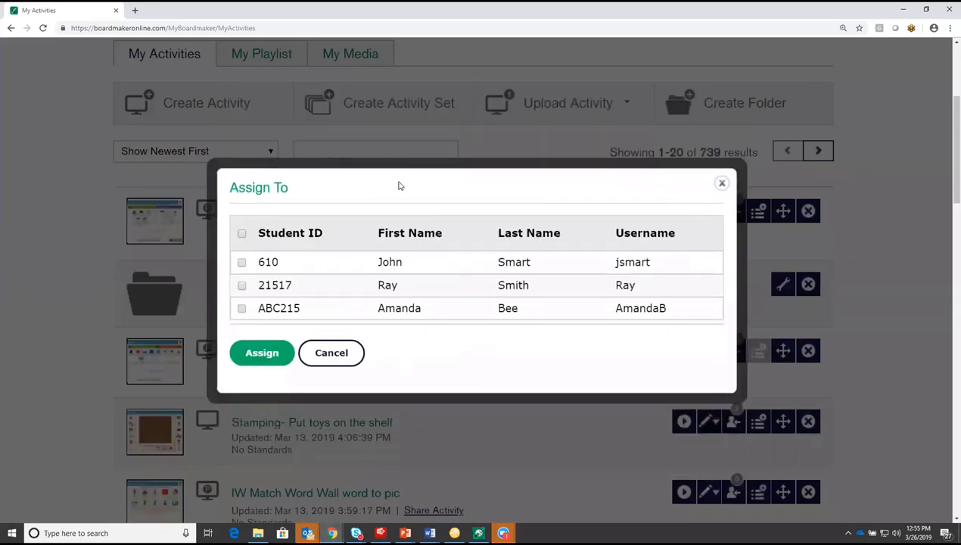
click(241, 262)
click(262, 353)
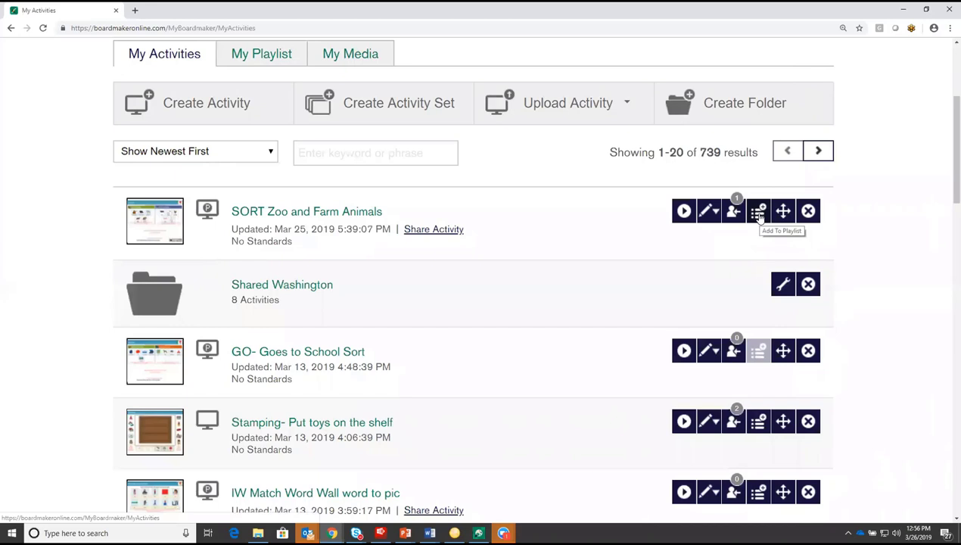
click(759, 215)
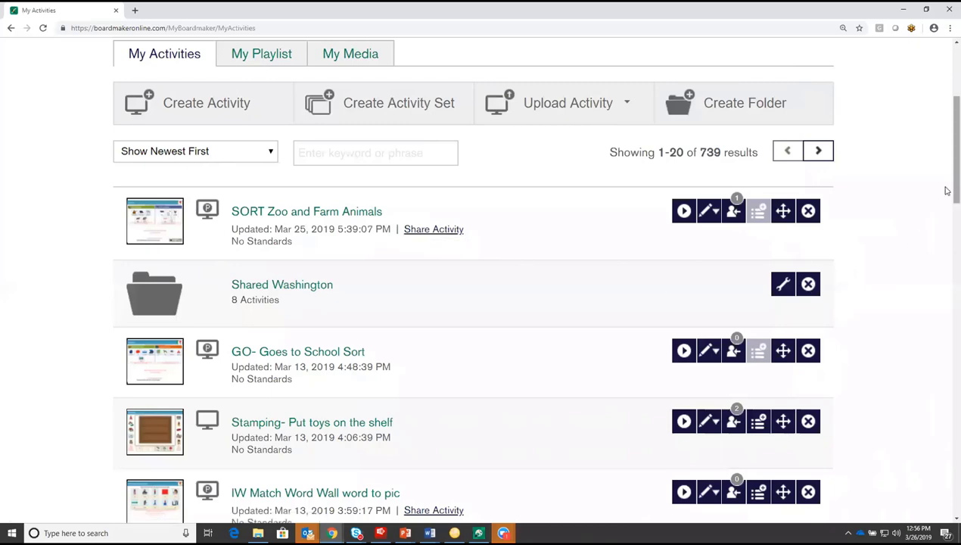
- Switch to the running PowerPoint slide show of the Boardmaker Studio presentation
scroll(946, 173, up, 3)
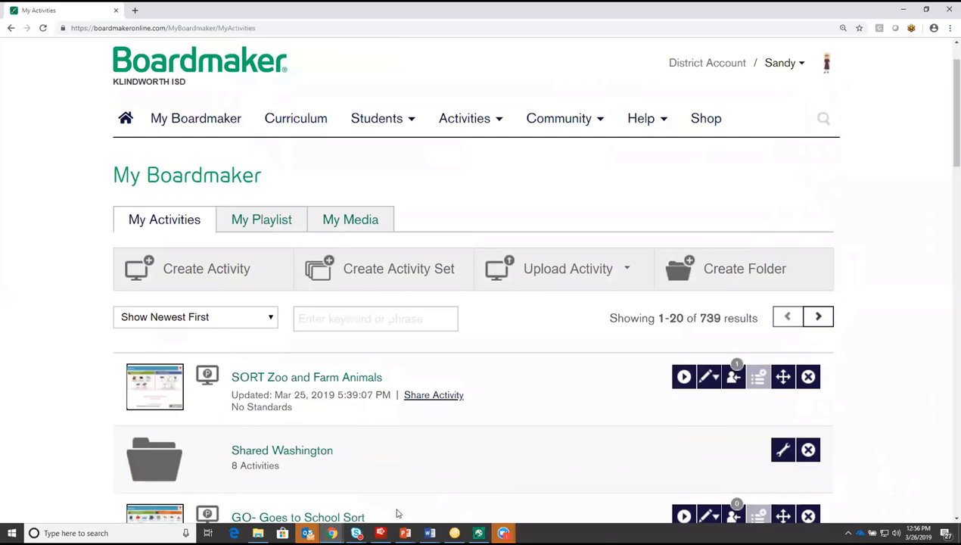
mouse_move(406, 534)
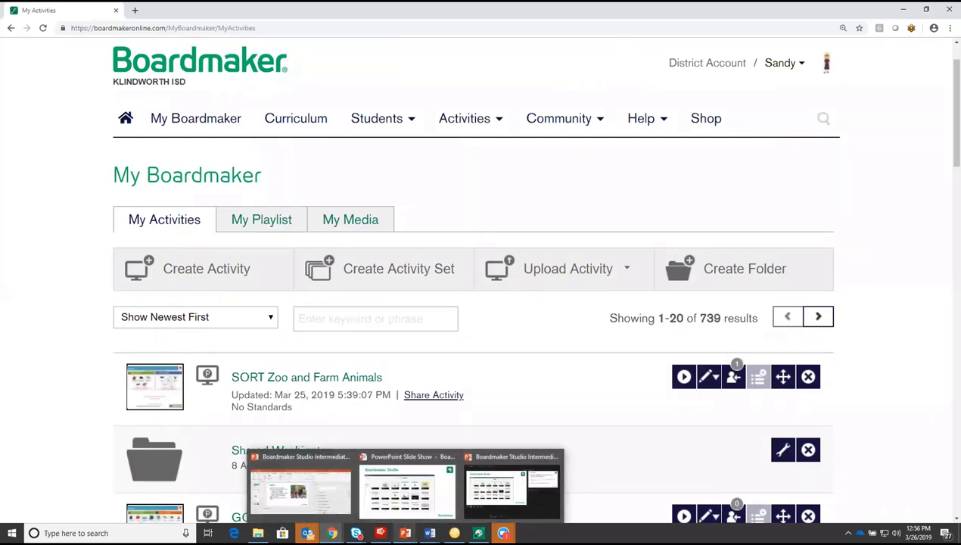
click(407, 494)
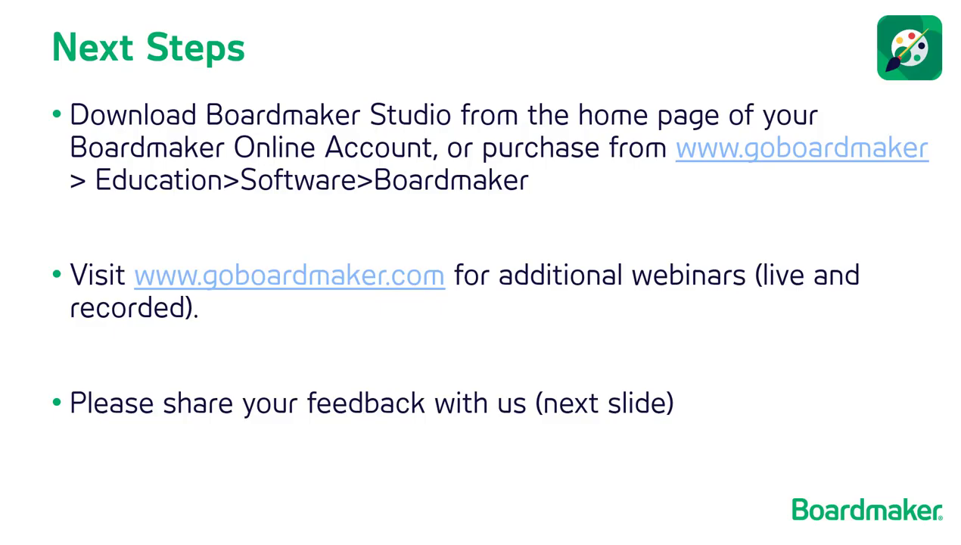